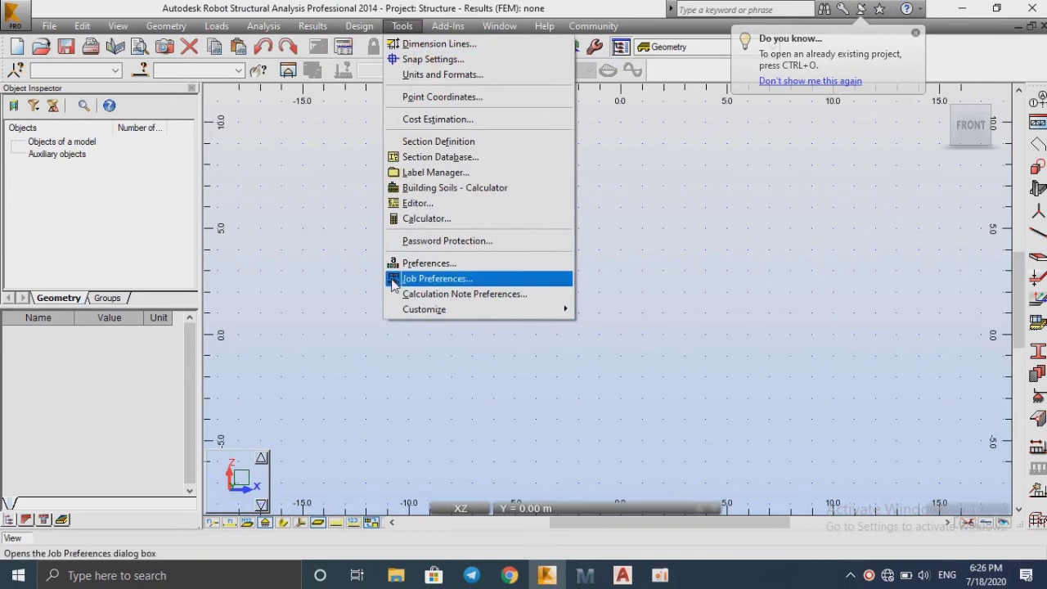
Step: Set the default units to metric in the job preferences and view the Materials settings
left_click(435, 278)
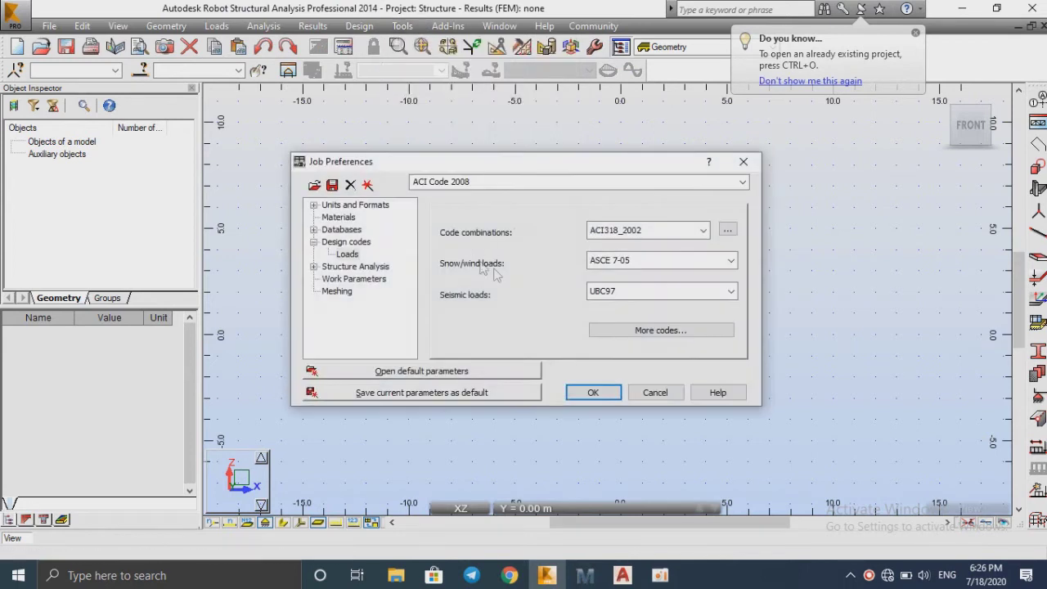
left_click(333, 205)
left_click(548, 318)
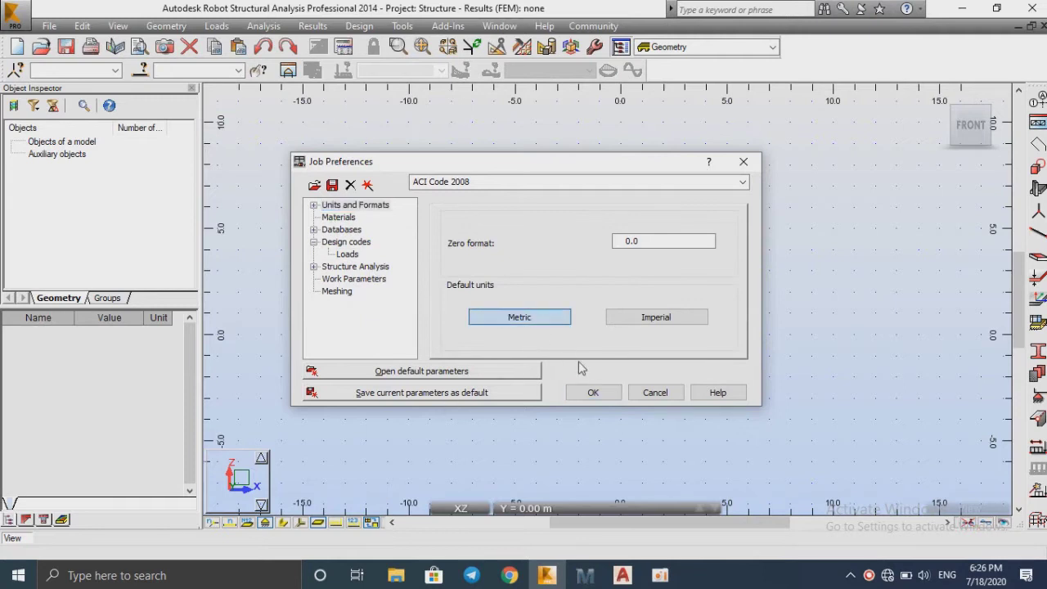
left_click(554, 320)
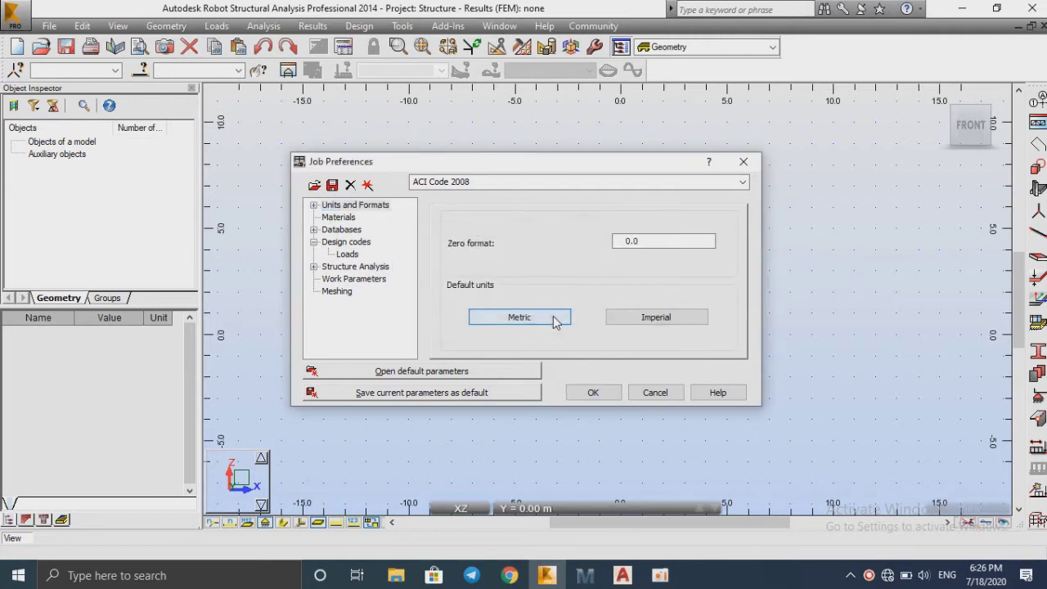
left_click(345, 220)
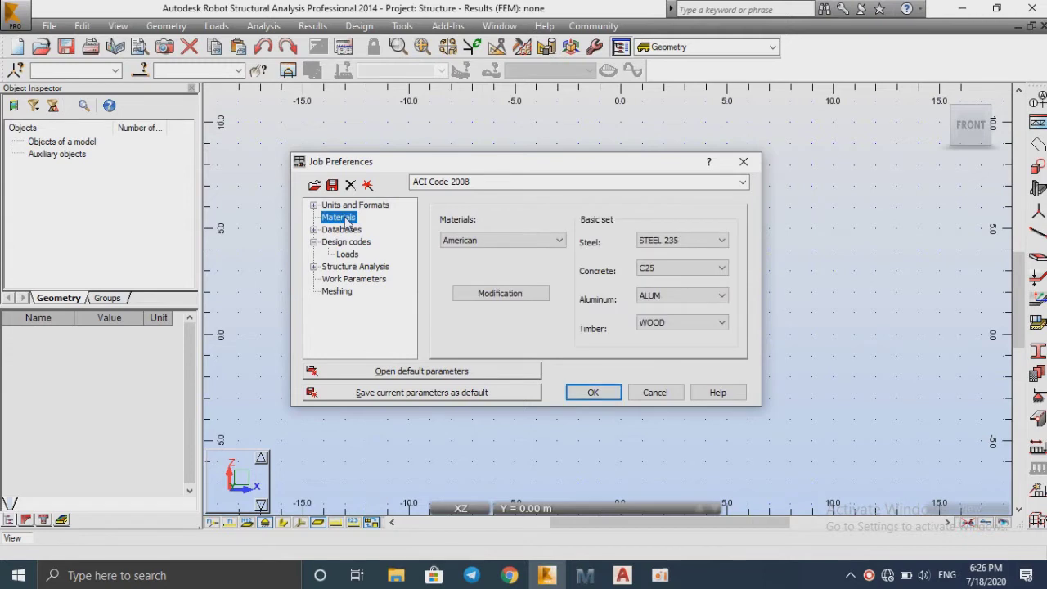
key("Tab")
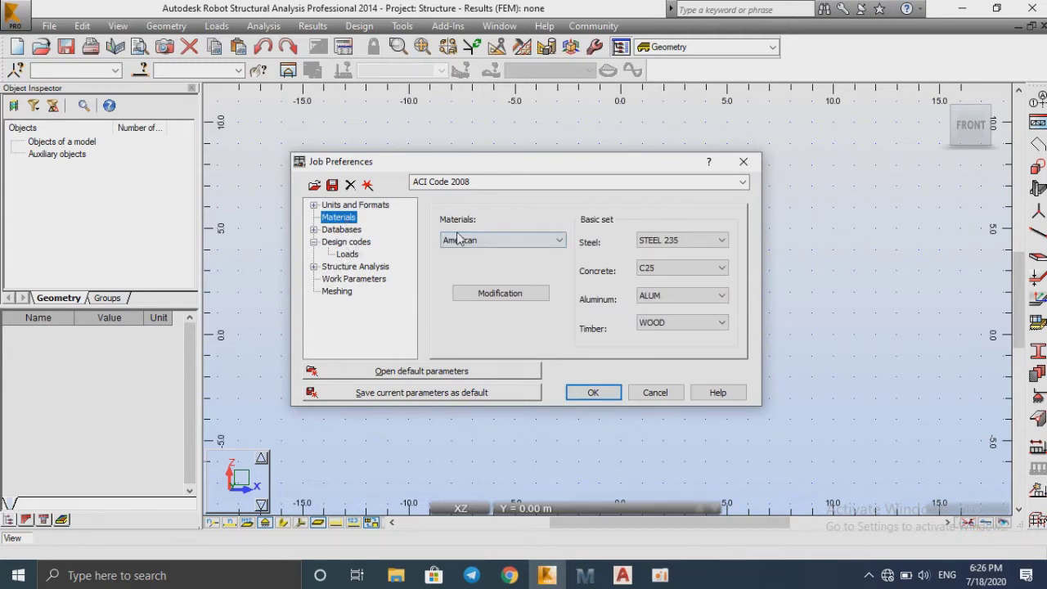
left_click(354, 204)
left_click(339, 217)
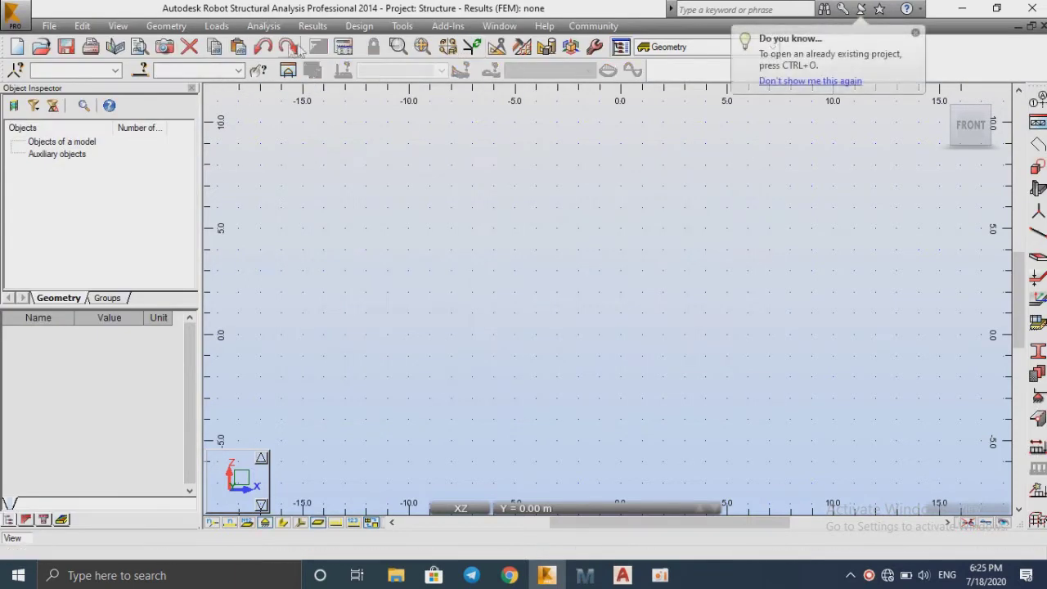
Step: Reopen the job preferences and choose Metric as the default units
left_click(402, 26)
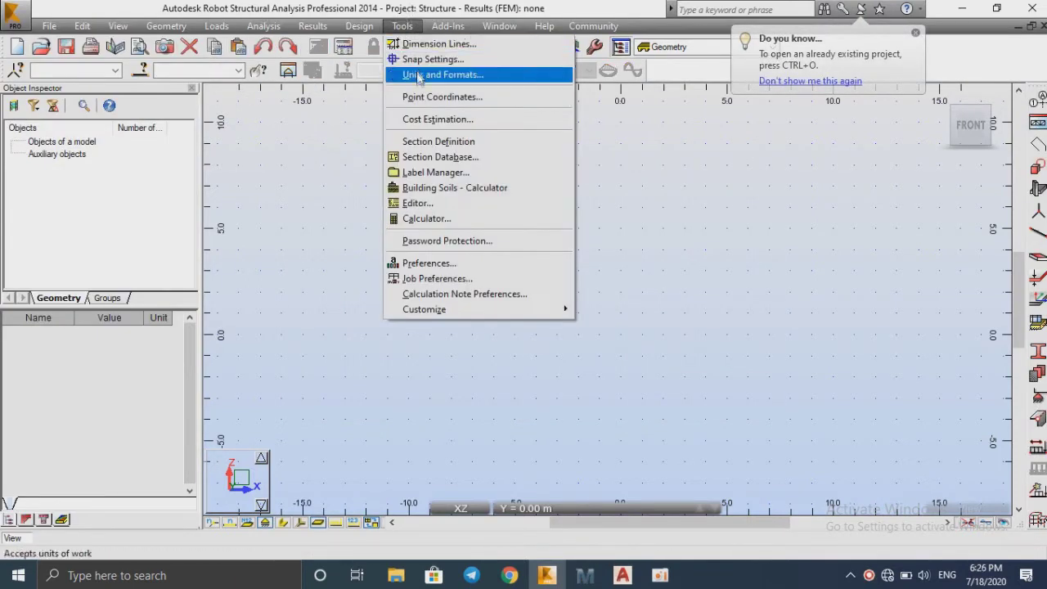
left_click(426, 279)
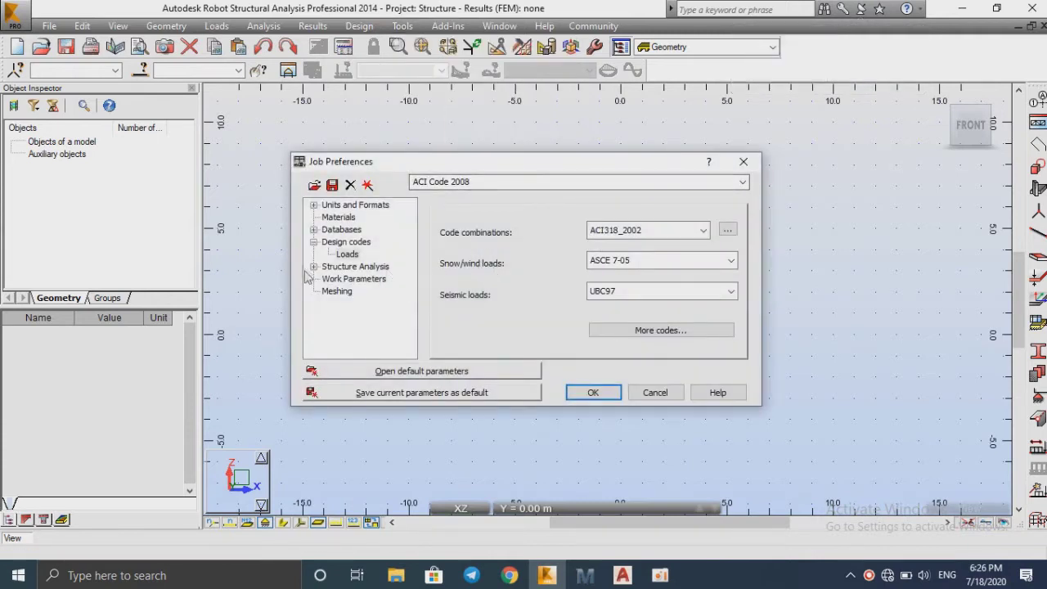
left_click(343, 205)
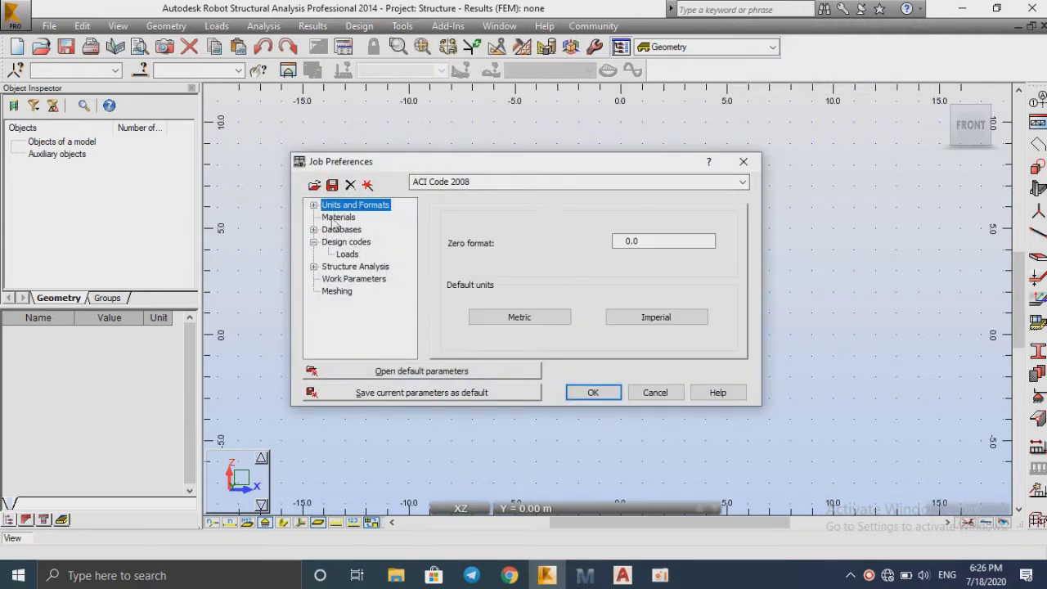
left_click(550, 319)
left_click(554, 320)
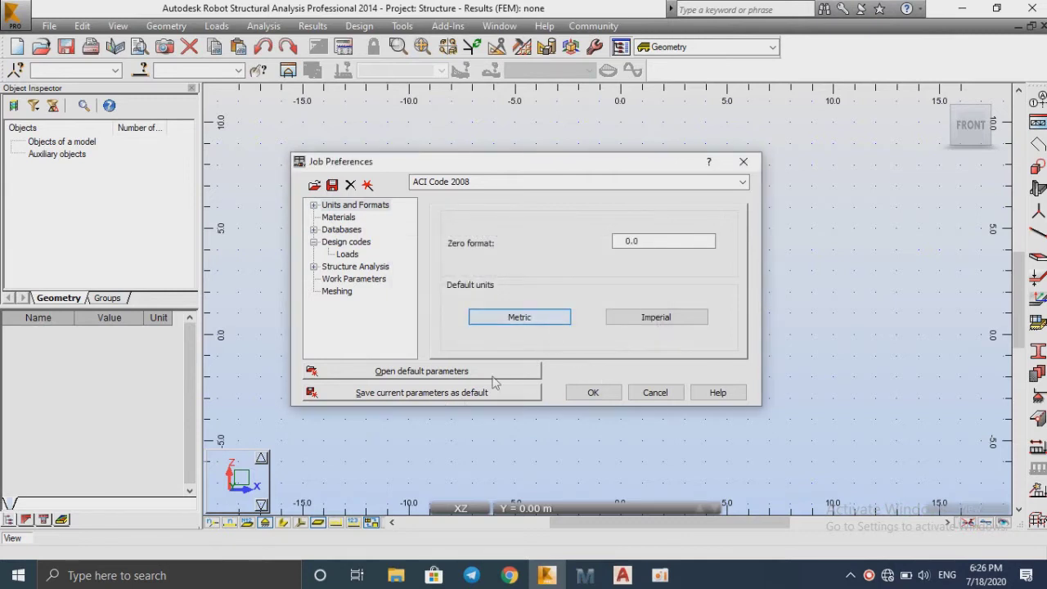
Step: Examine the steel grades available for the basic set in the Materials settings, leaving the selected grade in place
left_click(343, 218)
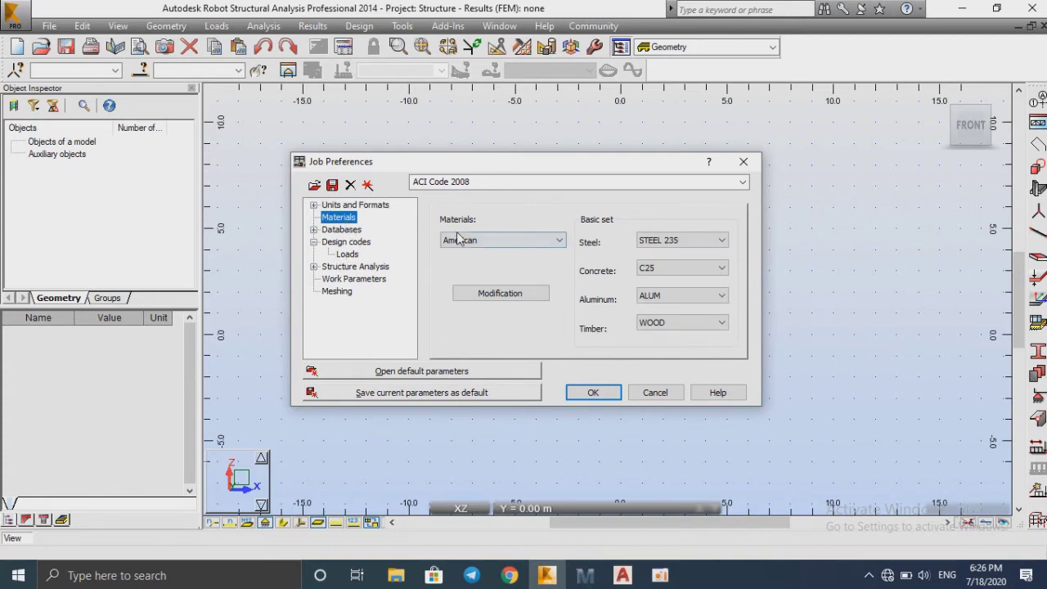
left_click(343, 205)
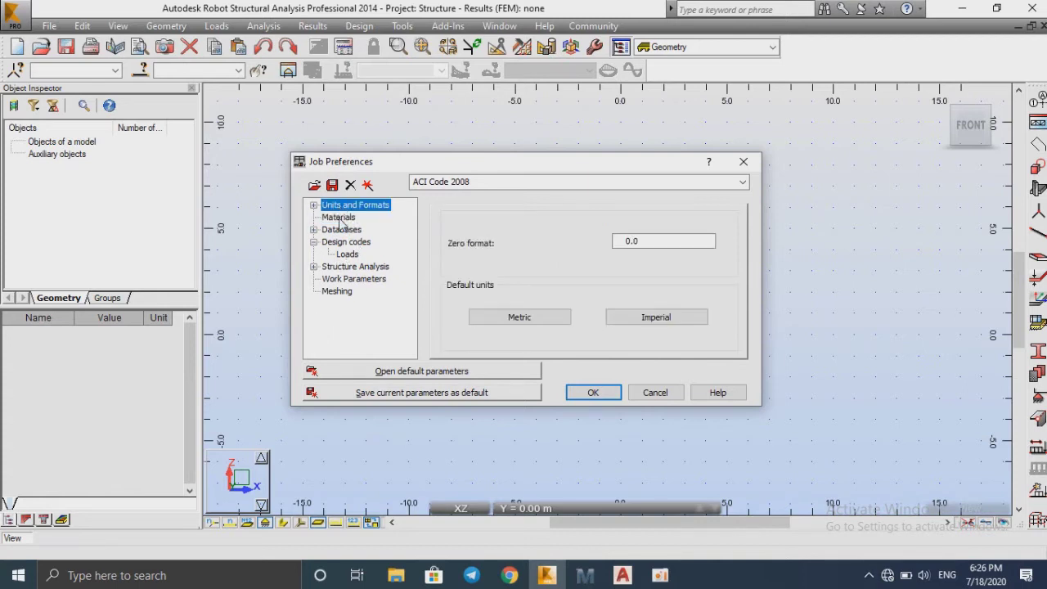
left_click(340, 218)
left_click(690, 240)
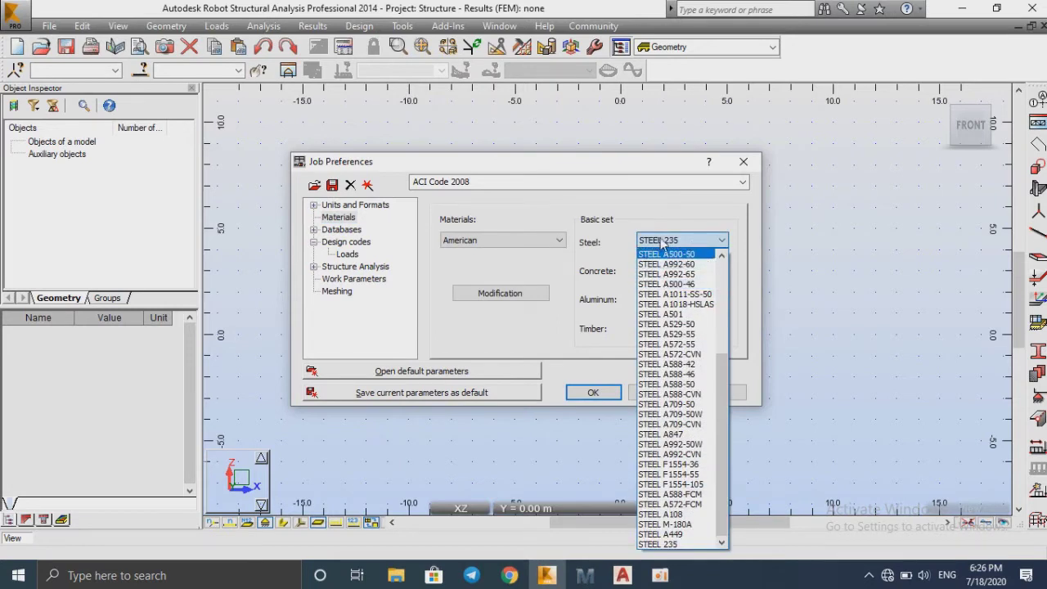
left_click(664, 242)
left_click(694, 240)
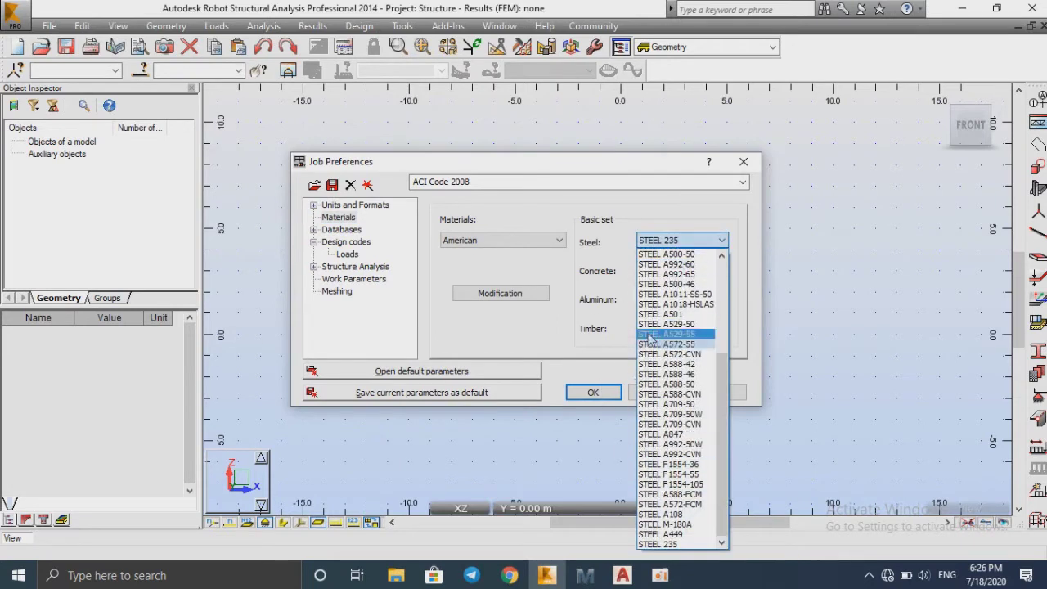
left_click(663, 242)
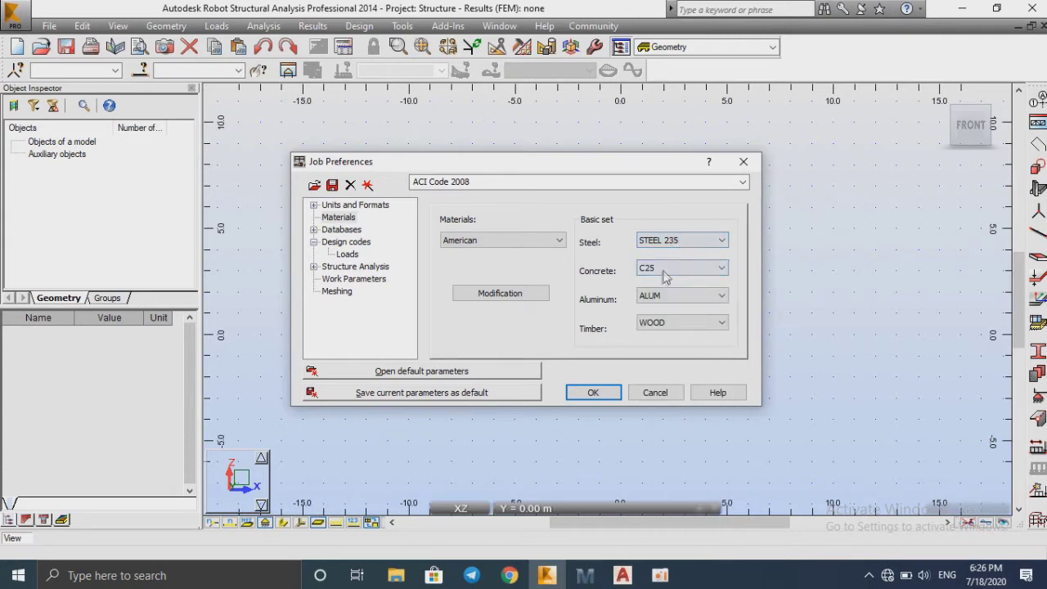
Step: Choose concrete25MPa as the basic concrete material and check the aluminum option
left_click(664, 273)
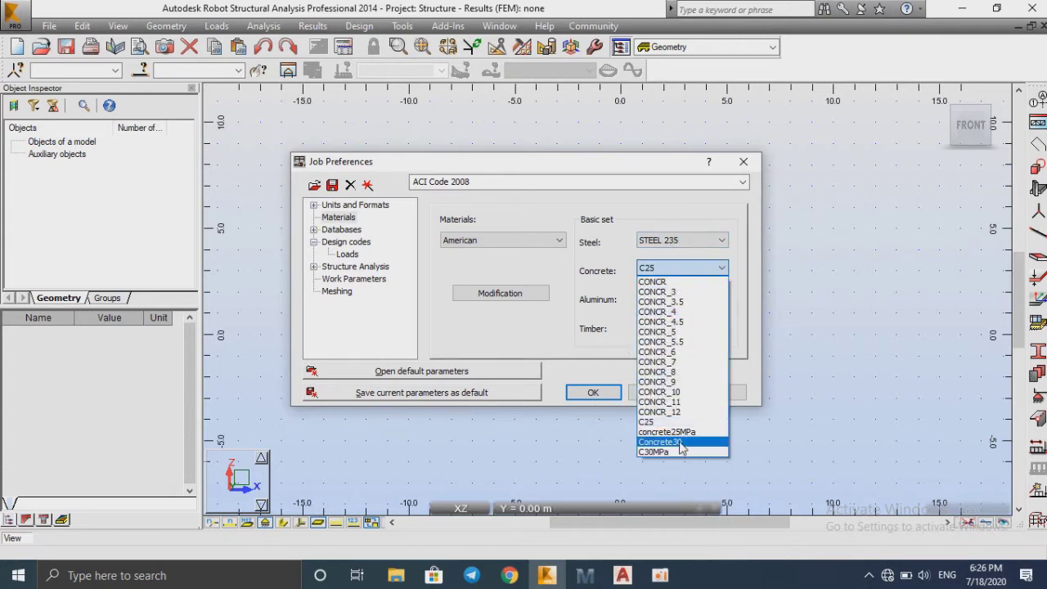
left_click(666, 432)
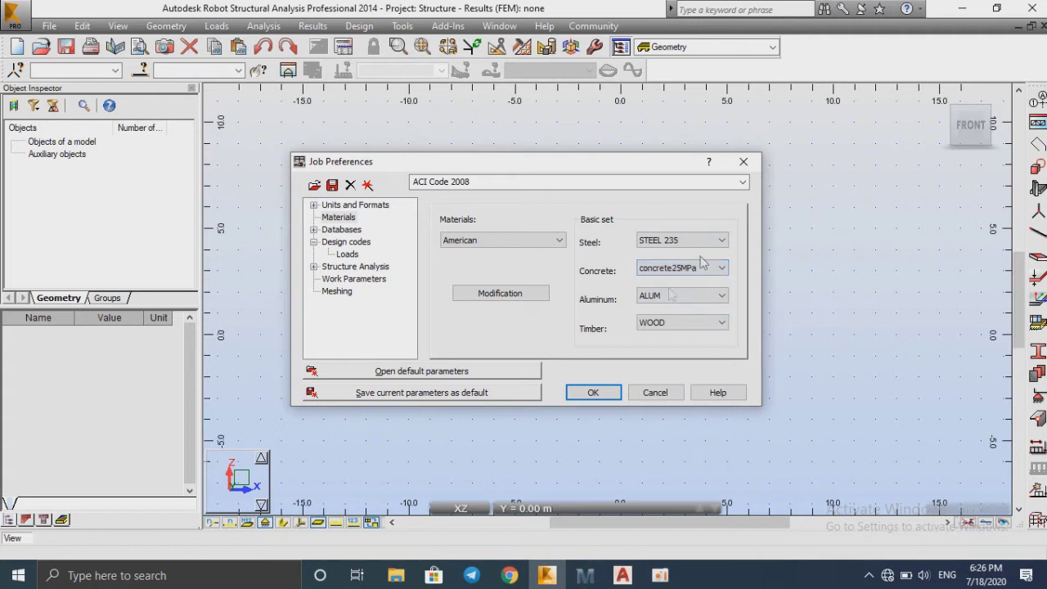
left_click(676, 295)
left_click(672, 308)
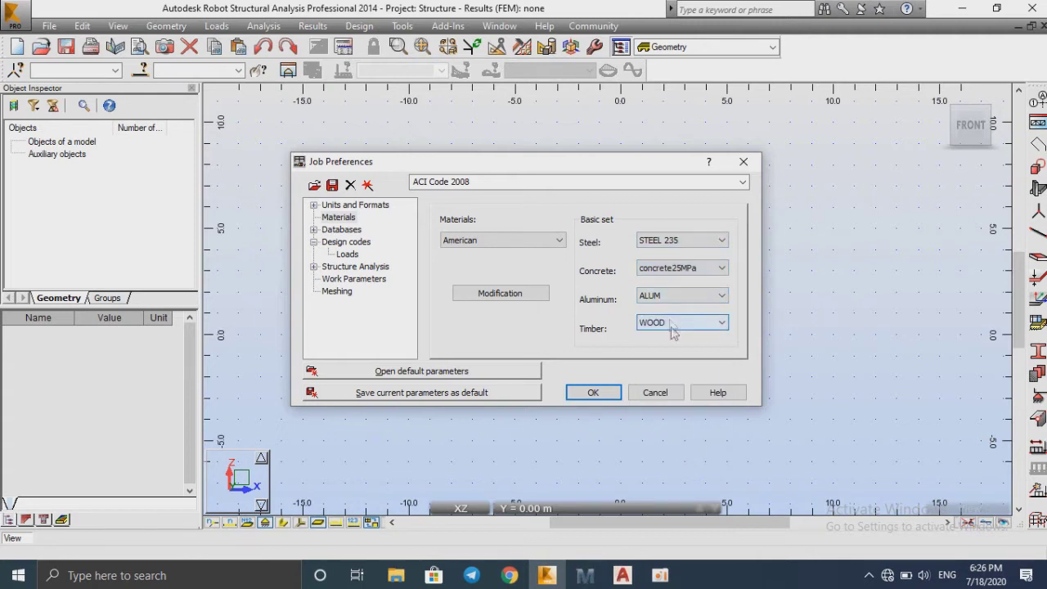
left_click(683, 273)
left_click(684, 272)
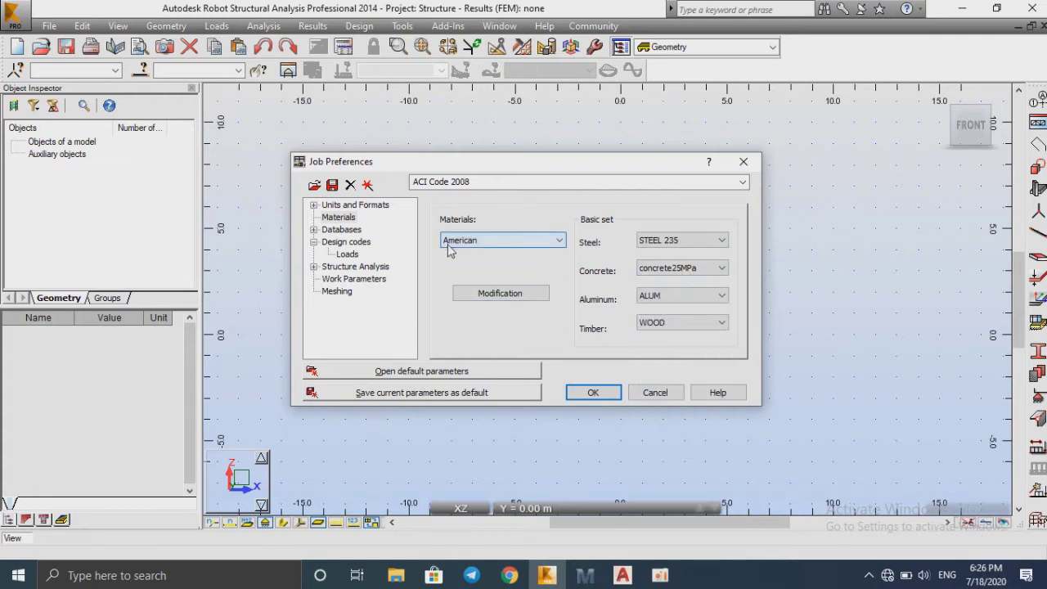
Step: Examine the elasticity, unit weight, thermal expansion, resistance and description of concrete C25 in the material definition, then accept it
left_click(495, 294)
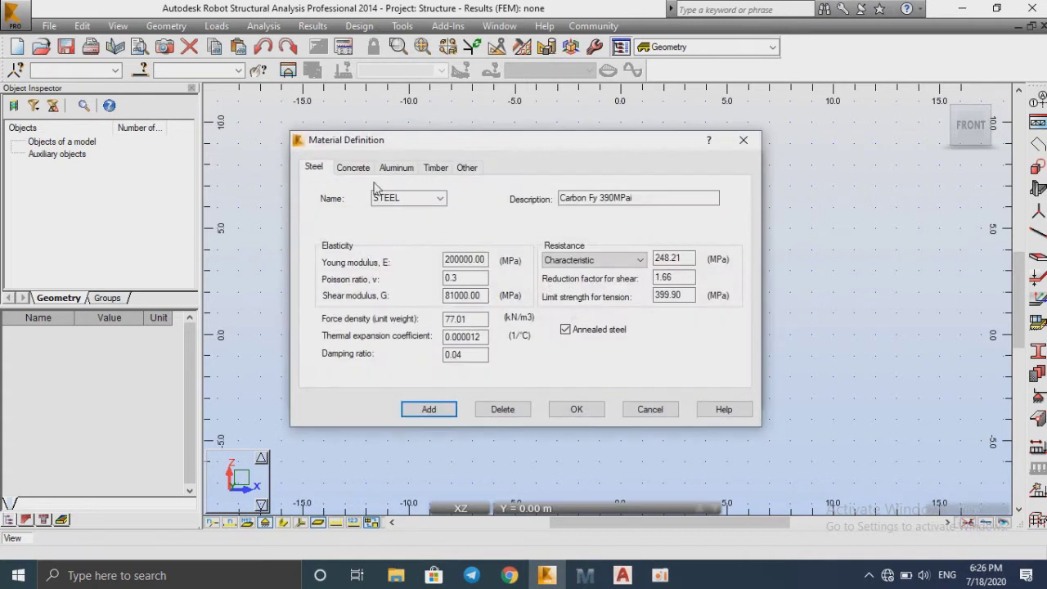
left_click(340, 170)
double_click(463, 259)
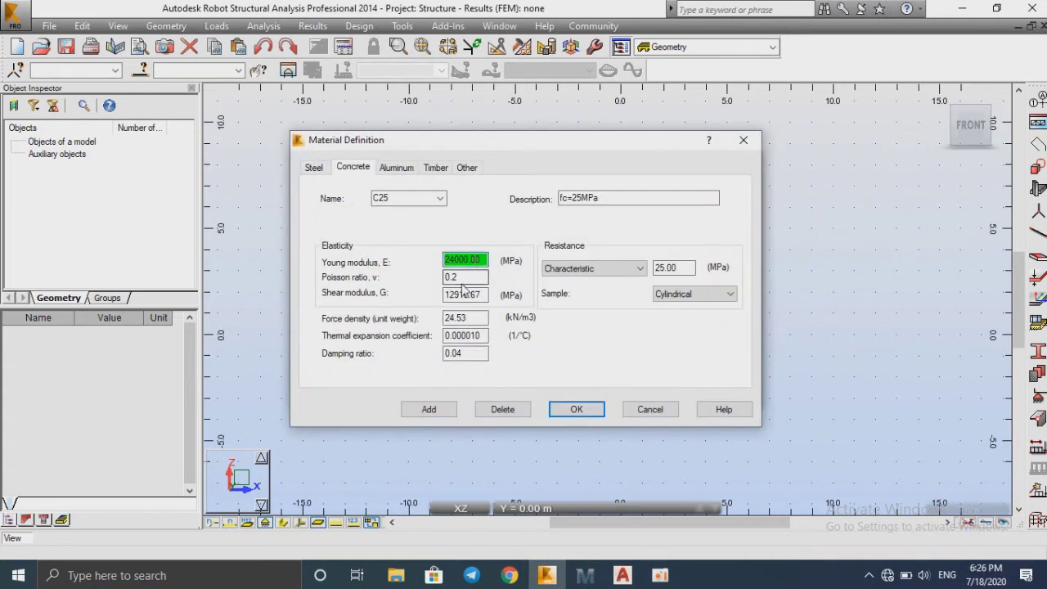
double_click(481, 277)
double_click(483, 295)
double_click(475, 318)
double_click(481, 335)
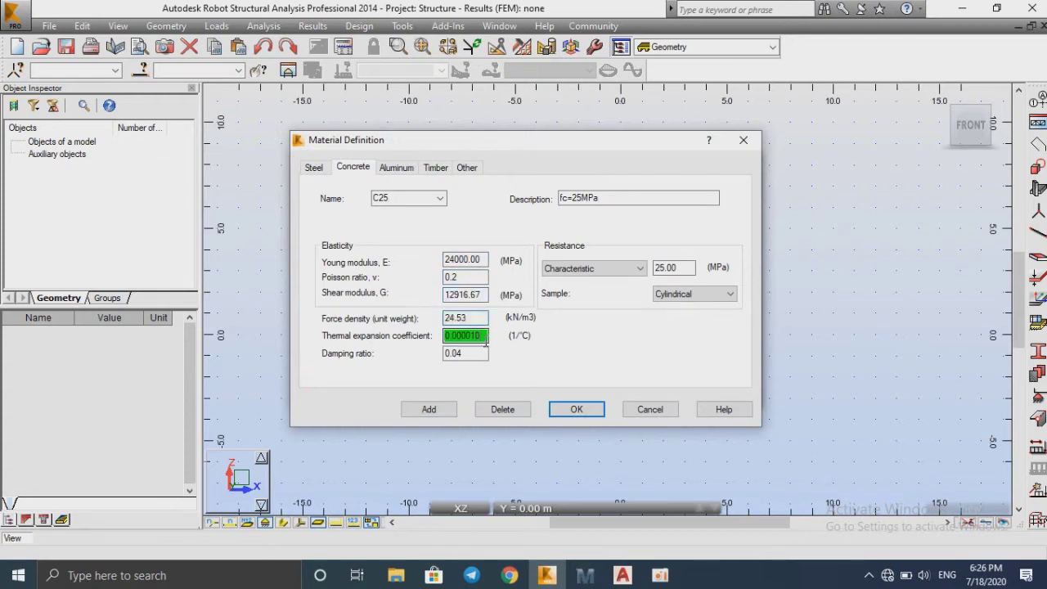
double_click(674, 268)
left_click(615, 199)
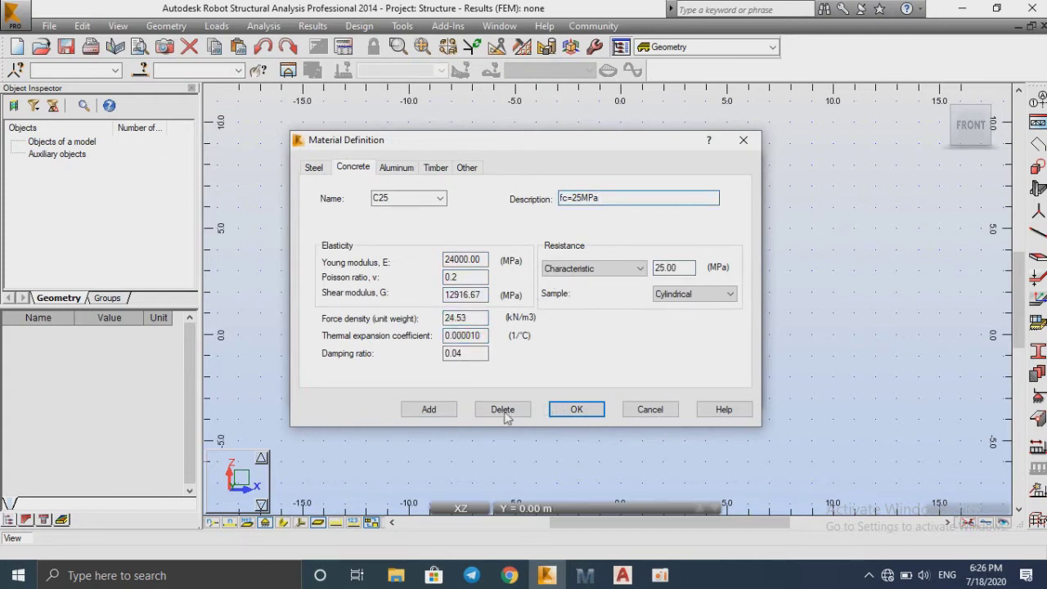
left_click(592, 416)
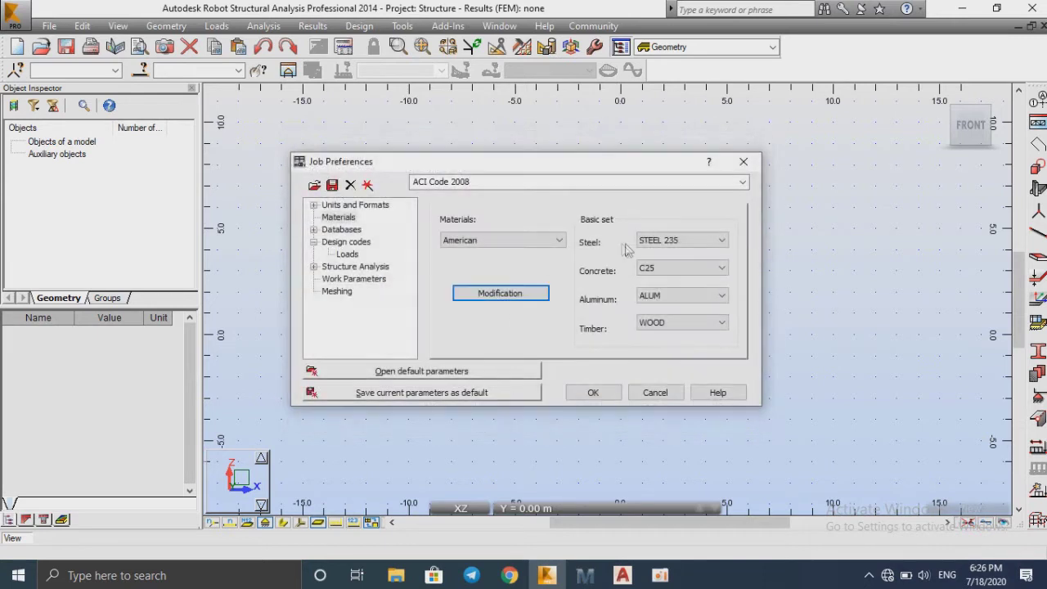
Step: Reopen the material definition to view the steel and C25 concrete properties, then accept the definition
left_click(507, 294)
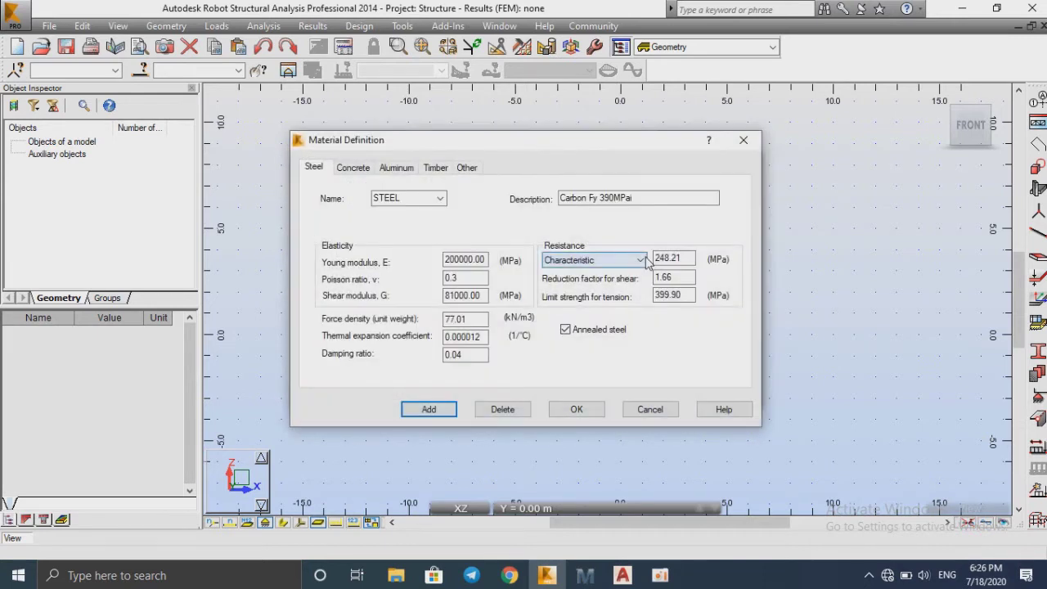
left_click(353, 174)
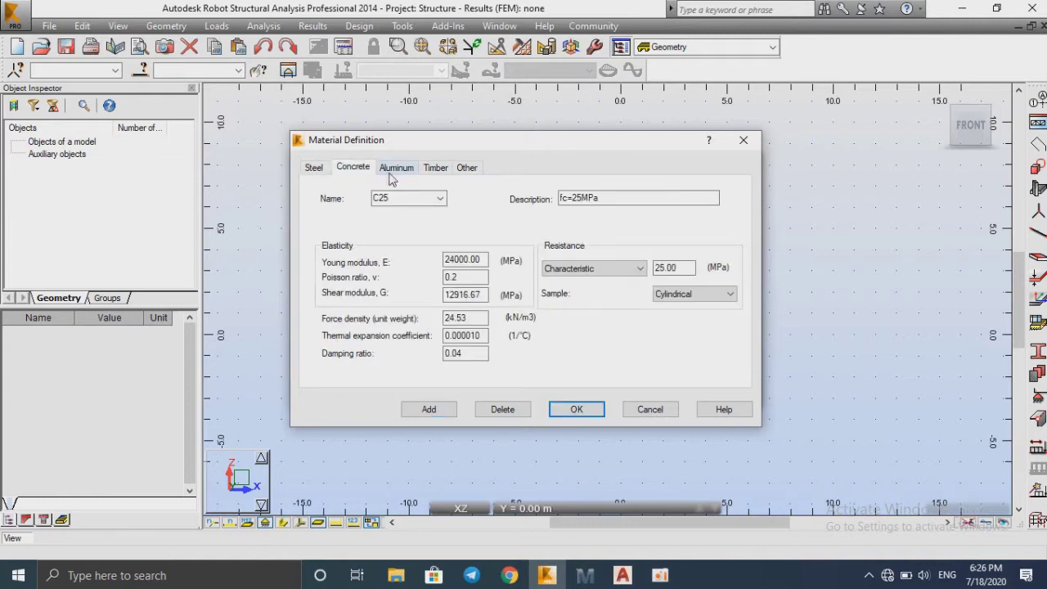
left_click(581, 410)
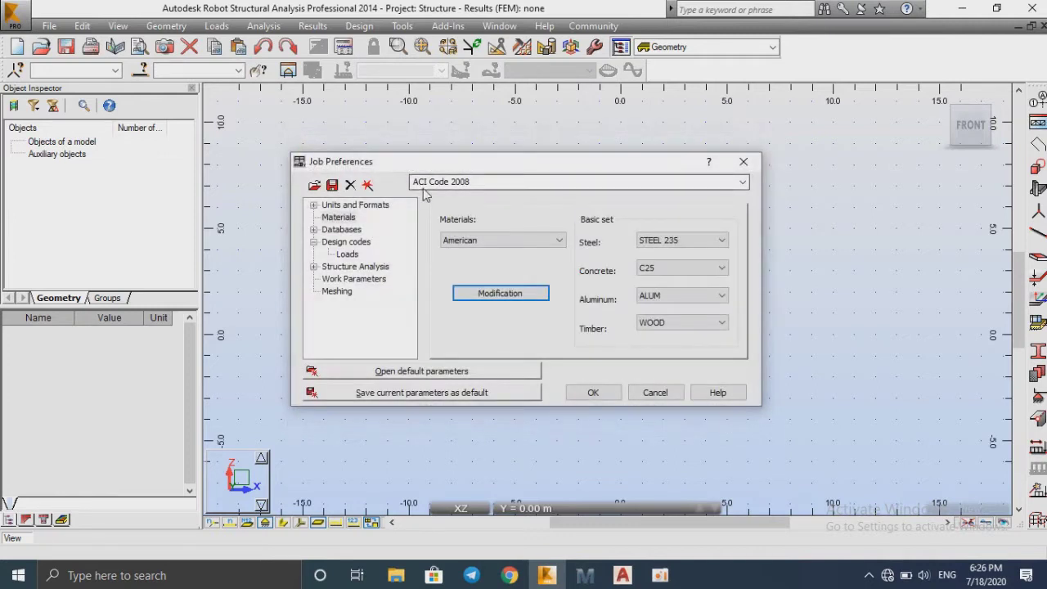
Step: Select the ACI 318-08 metric preference set for the job
left_click(741, 182)
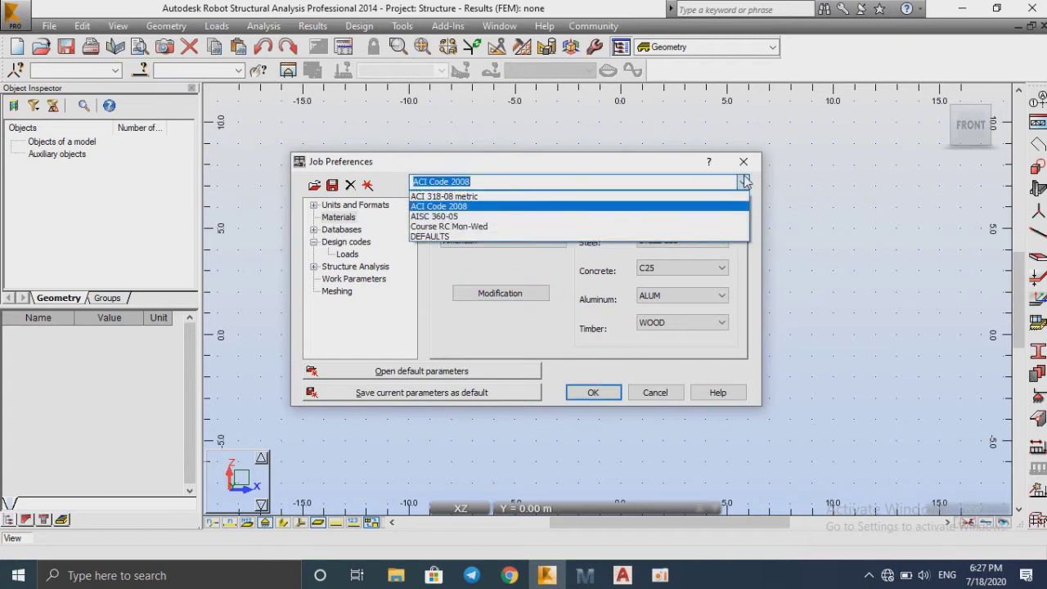
left_click(491, 196)
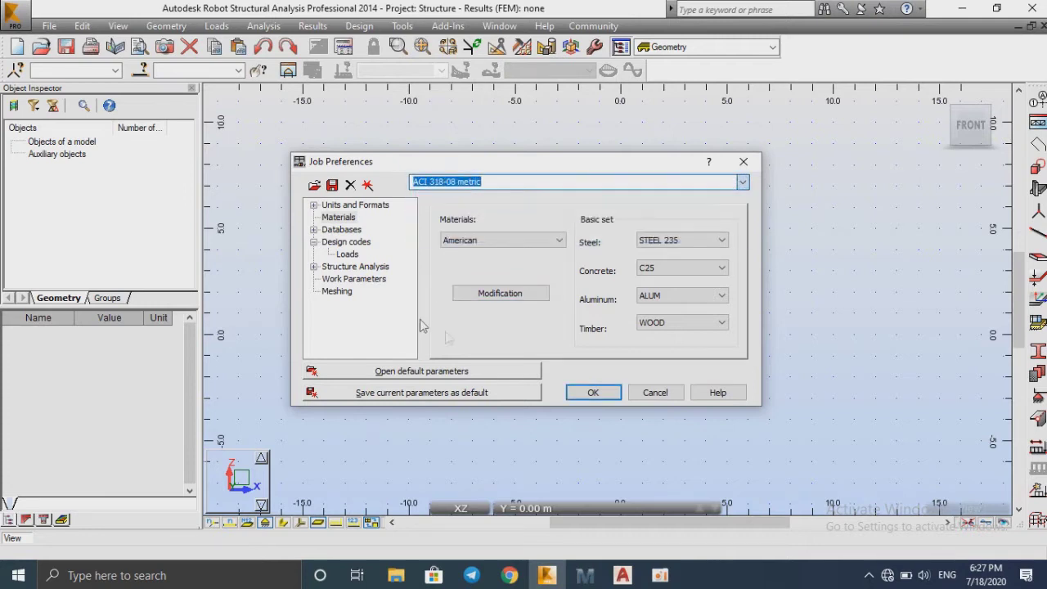
left_click(549, 186)
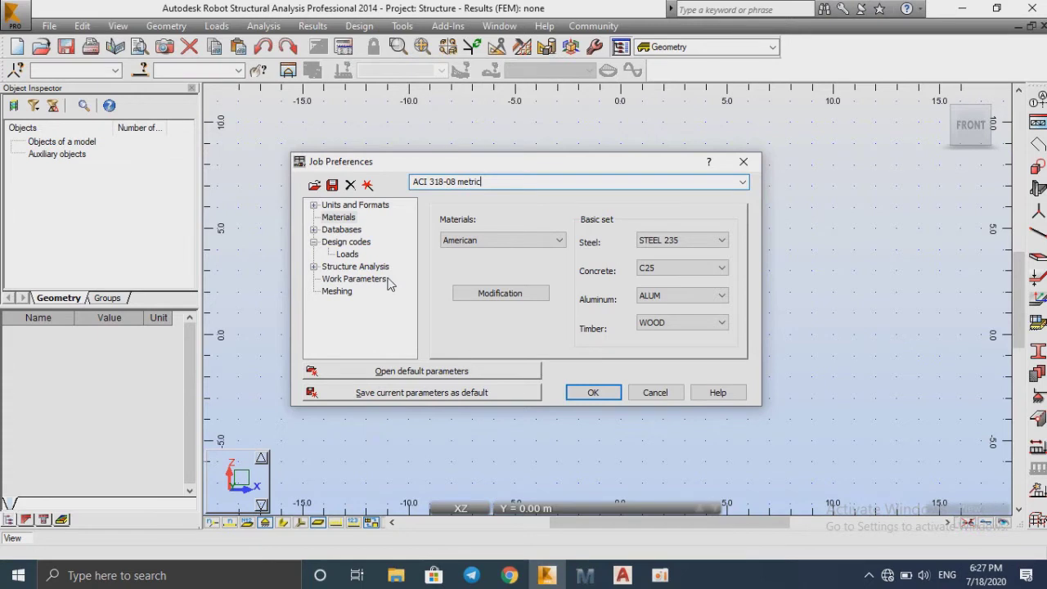
left_click(743, 182)
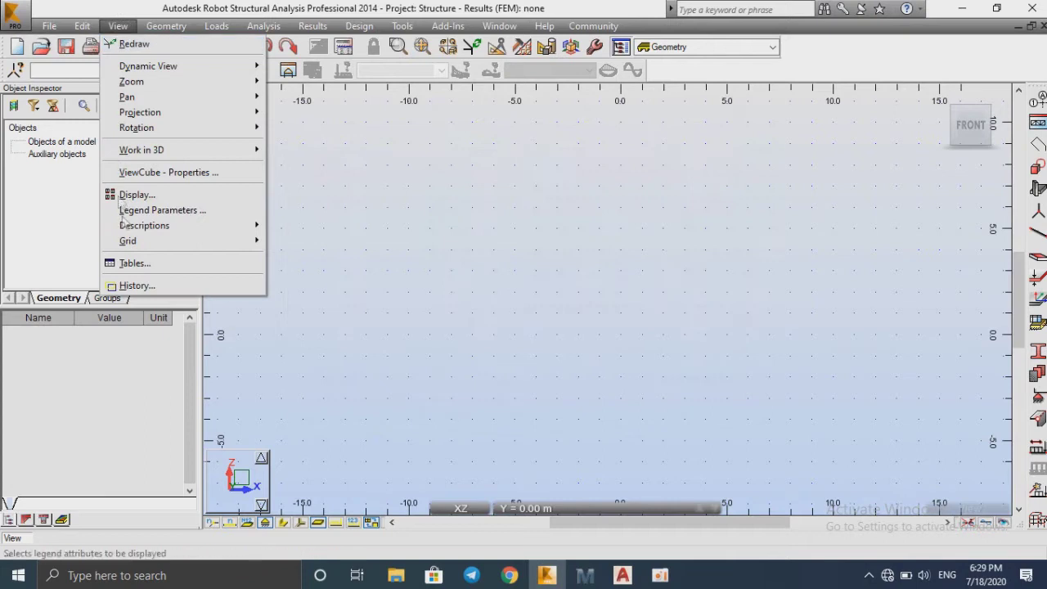
Step: Turn off the grid display in the model view
mouse_move(188, 240)
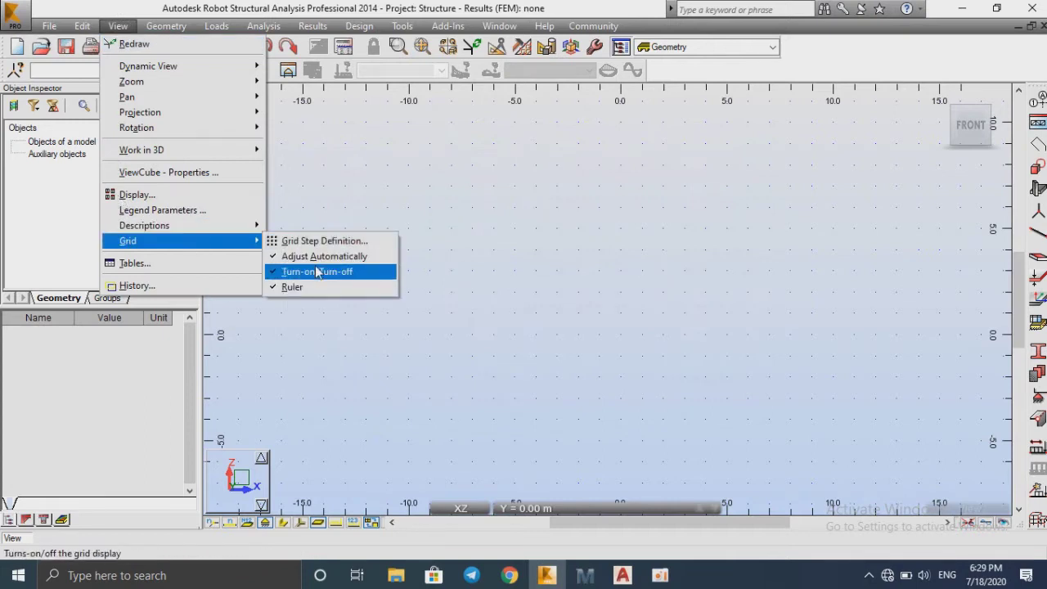
left_click(317, 273)
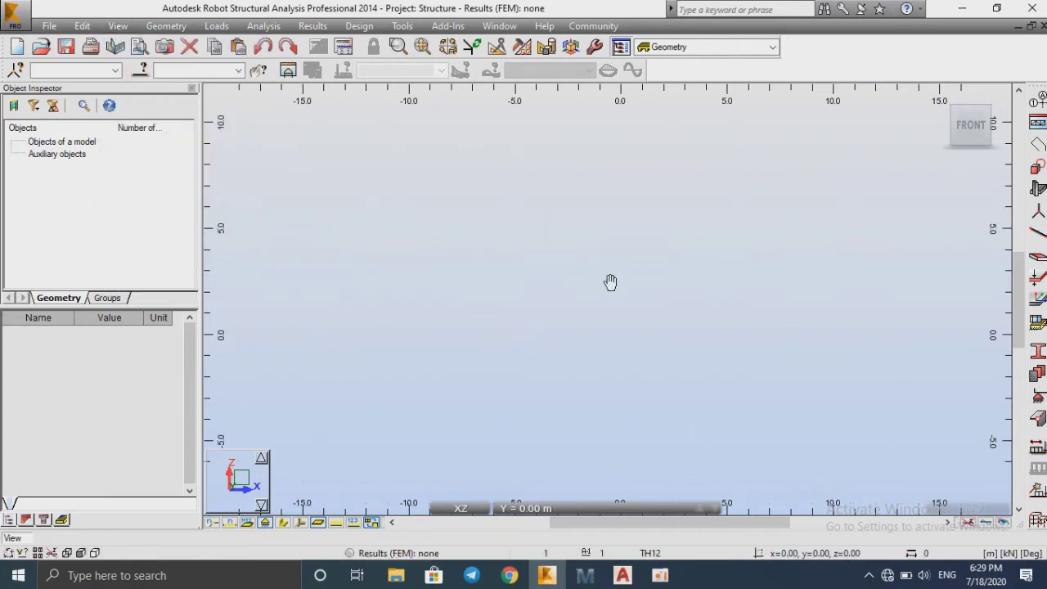
scroll(576, 291, "down", 3)
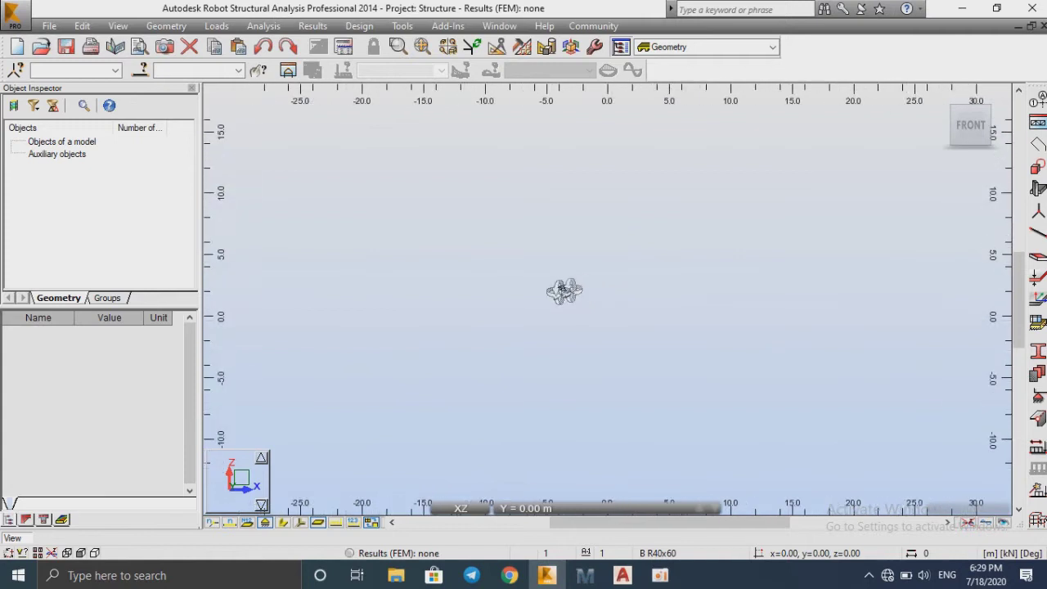
scroll(565, 279, "up", 3)
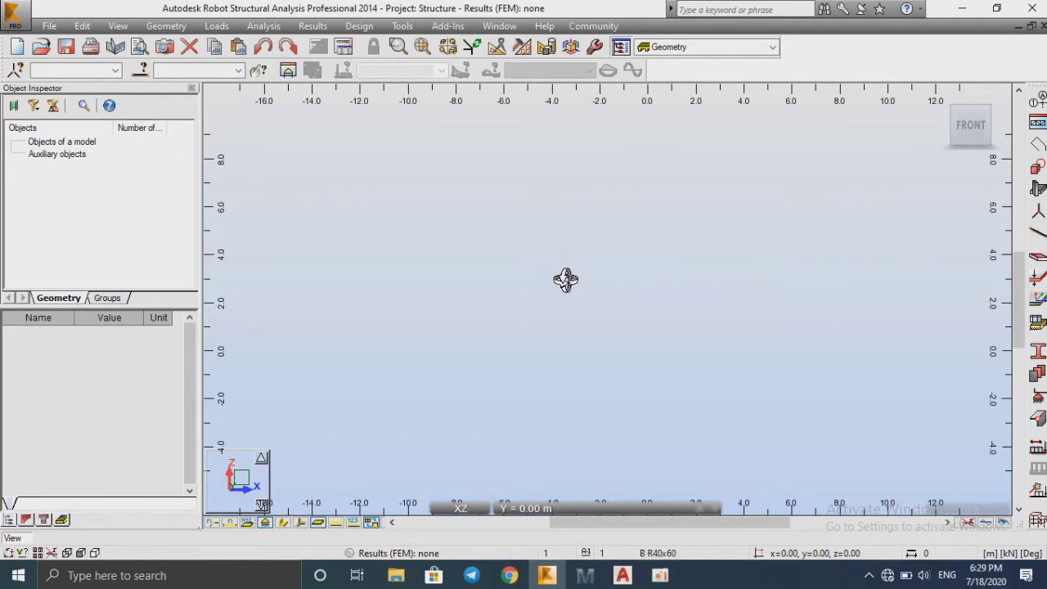
Step: Define Cartesian structural axes in the X direction from position 0.00 with 1 repetition at a distance of 4.5 m
left_click(1036, 100)
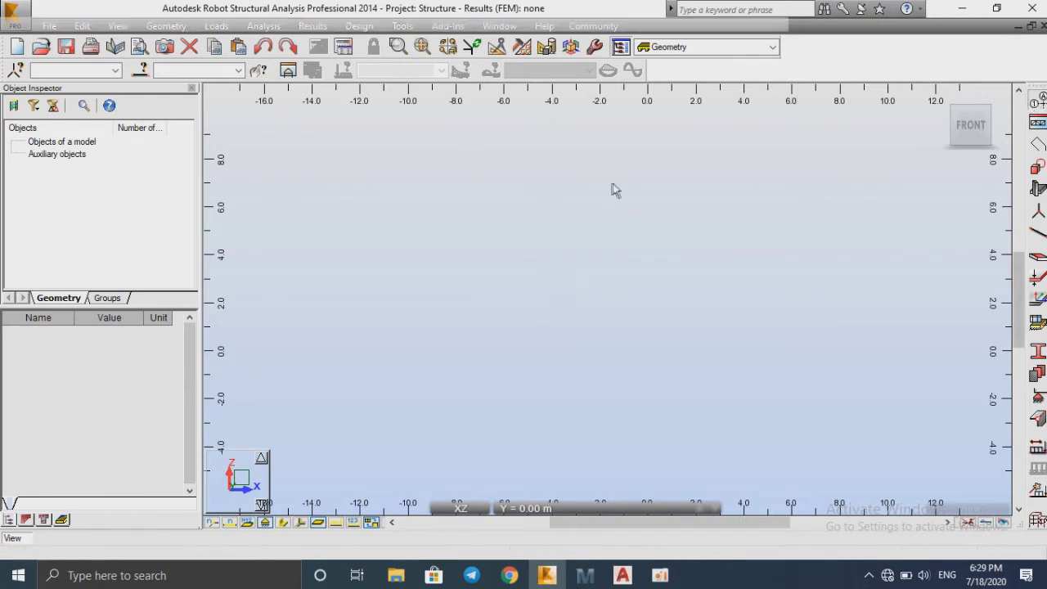
left_click_drag(632, 95, 634, 132)
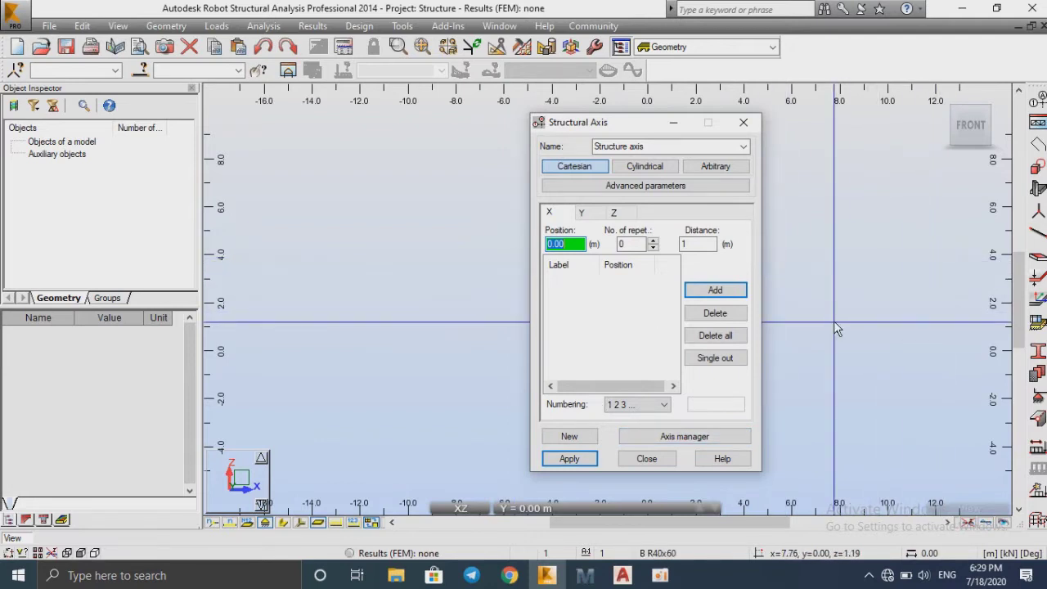
left_click(636, 244)
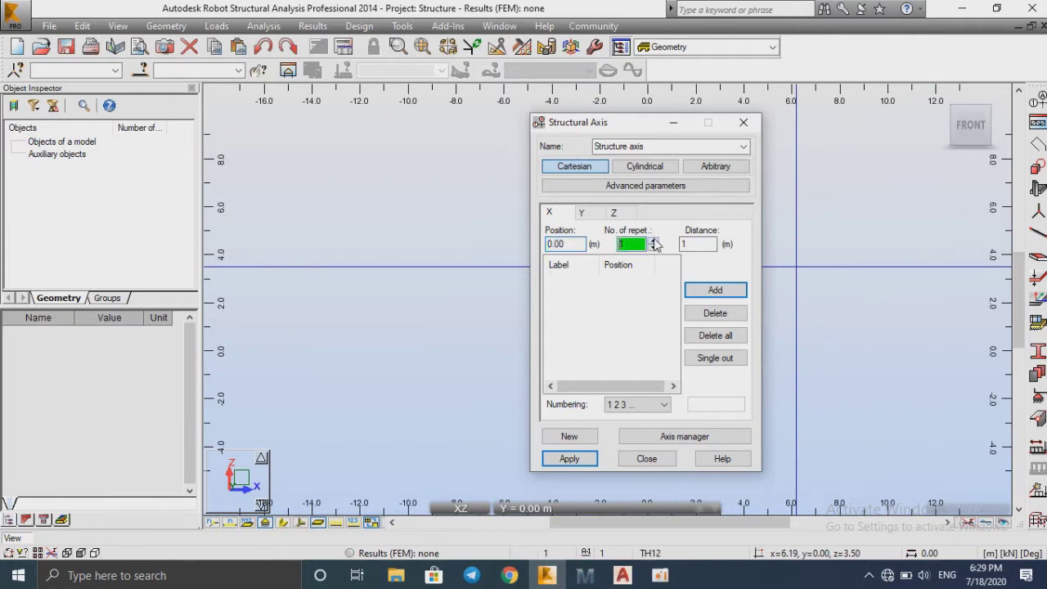
left_click(707, 243)
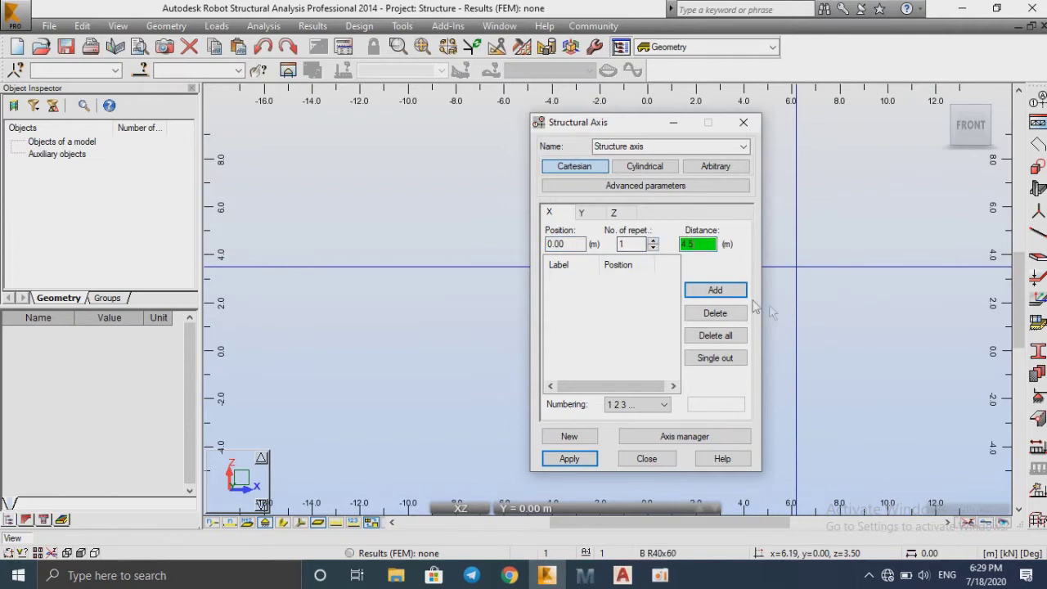
left_click(714, 290)
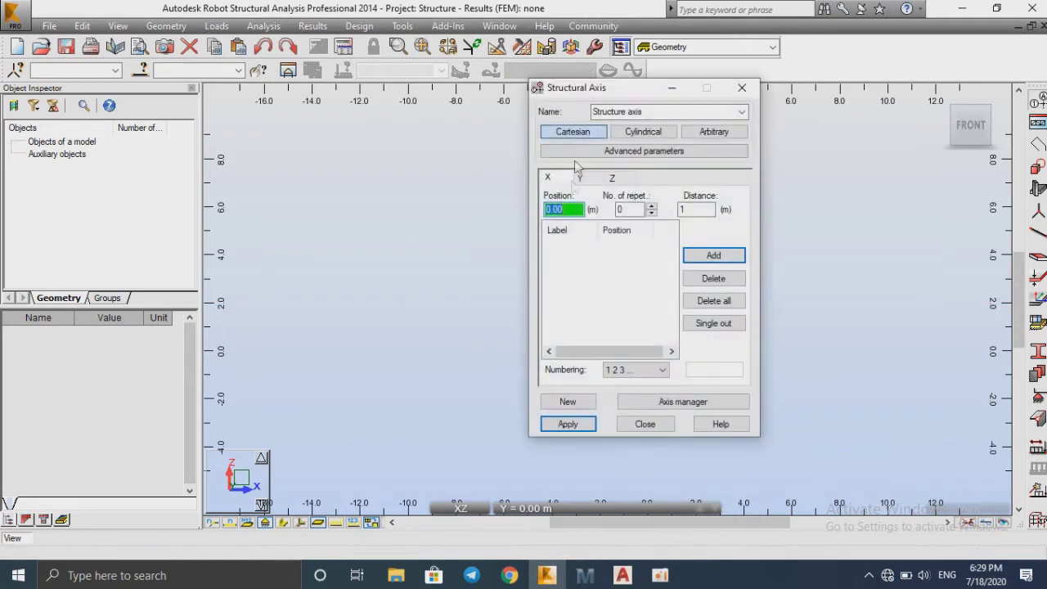
left_click_drag(630, 95, 632, 131)
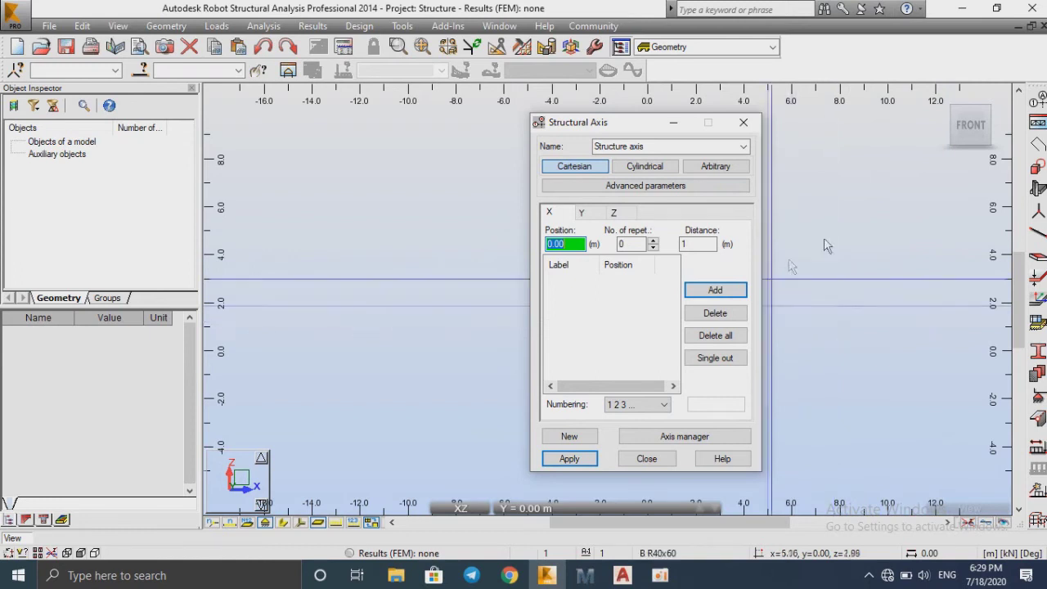
left_click(654, 242)
key("Tab")
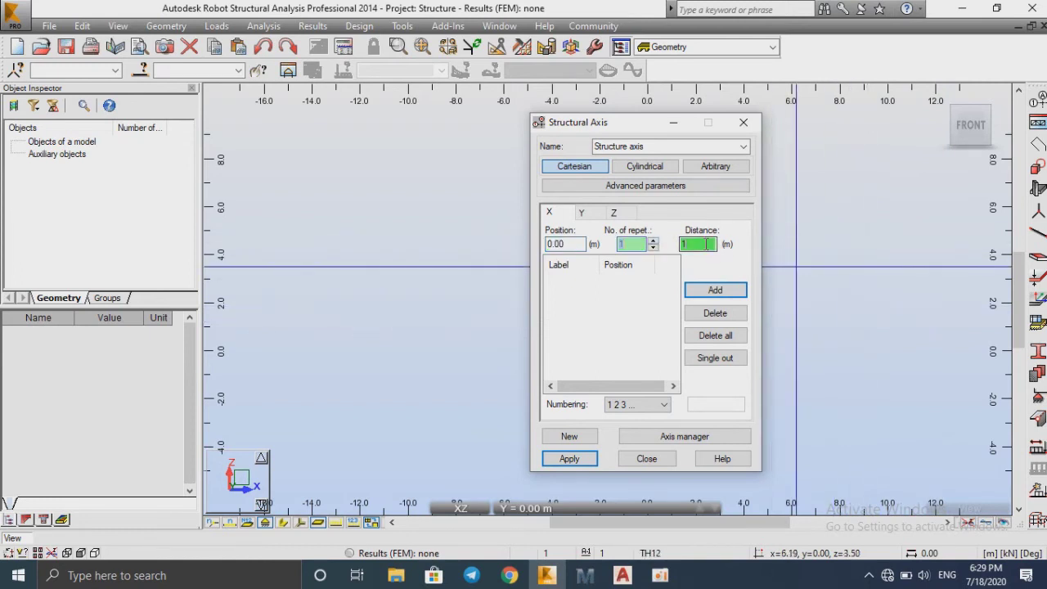
type("4.5")
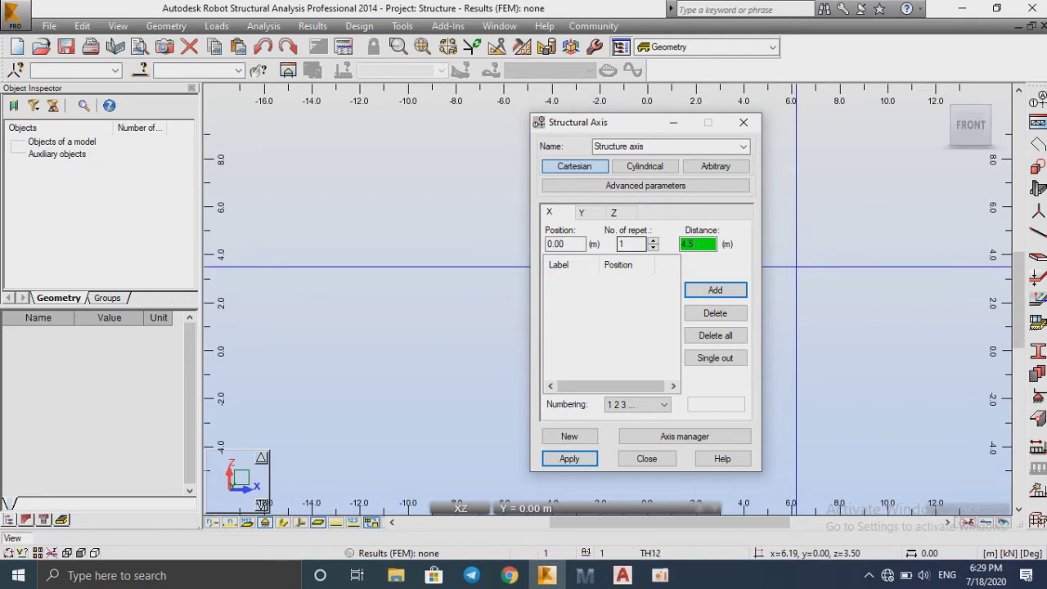
left_click(725, 290)
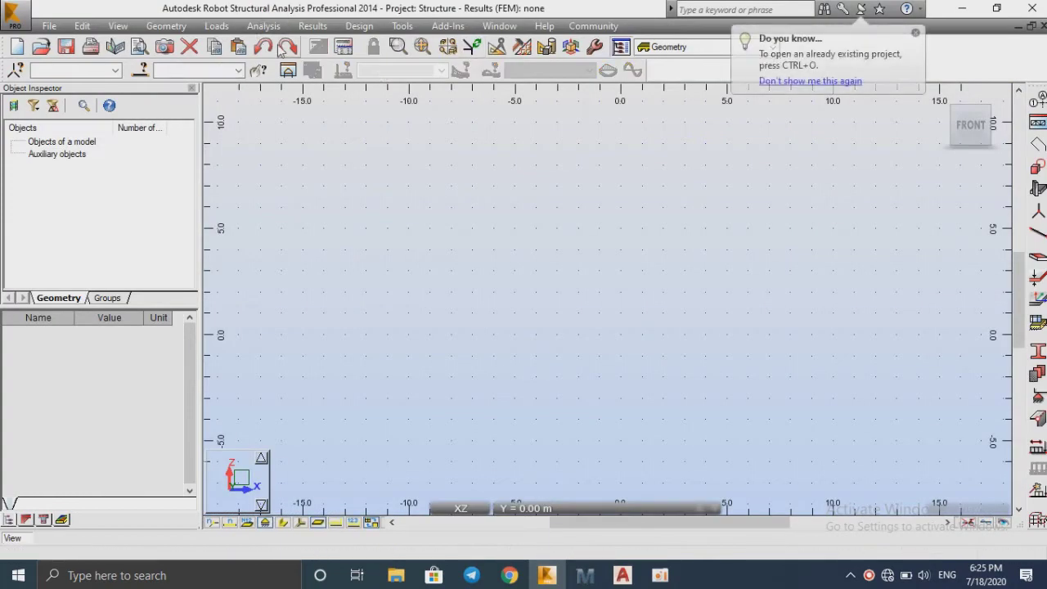
Step: Open the job preferences and set the default units to metric
left_click(402, 25)
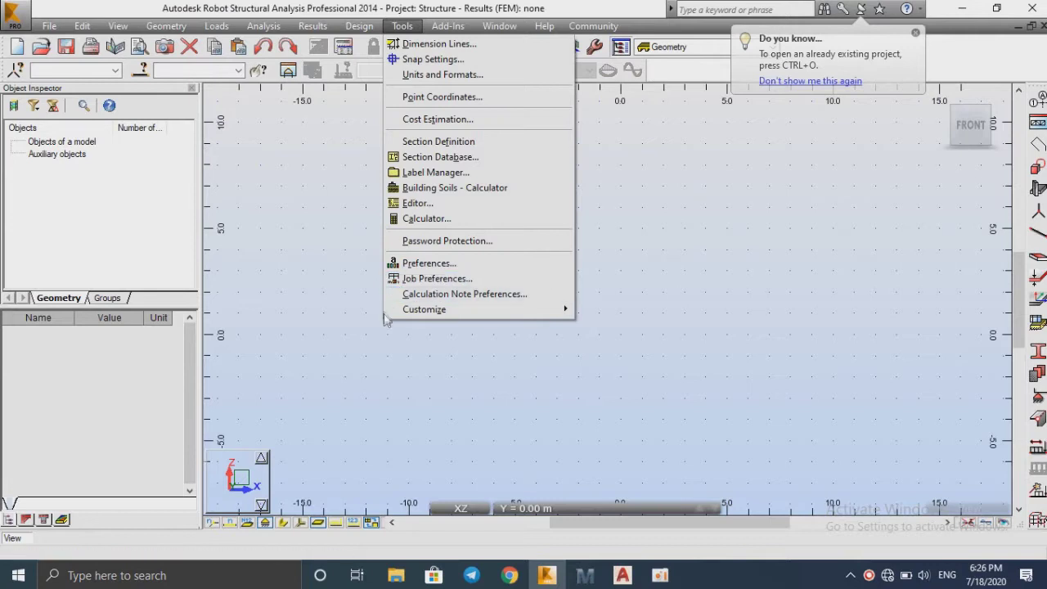
left_click(433, 278)
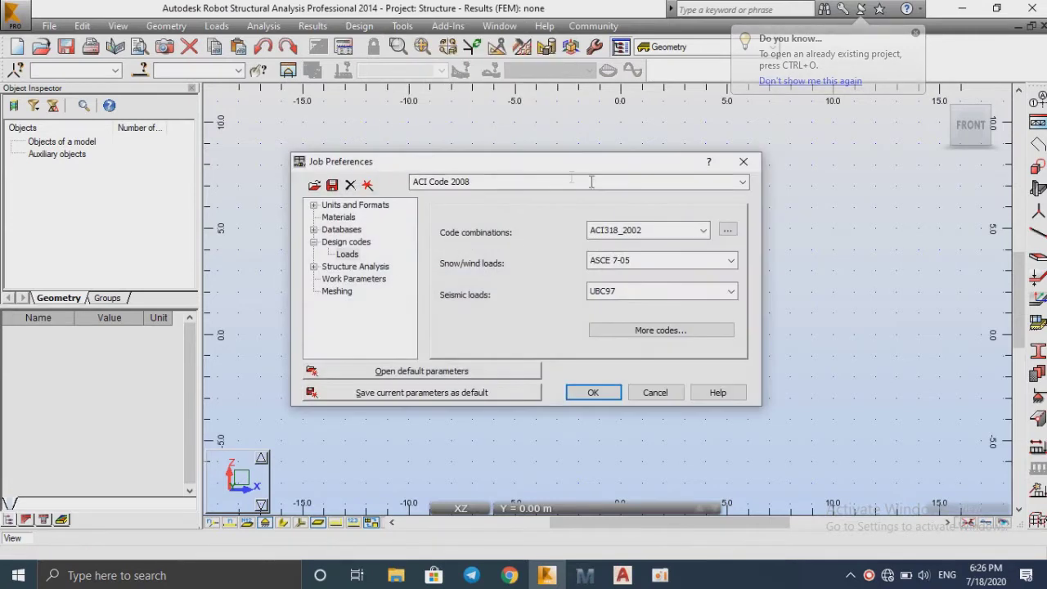
left_click(336, 205)
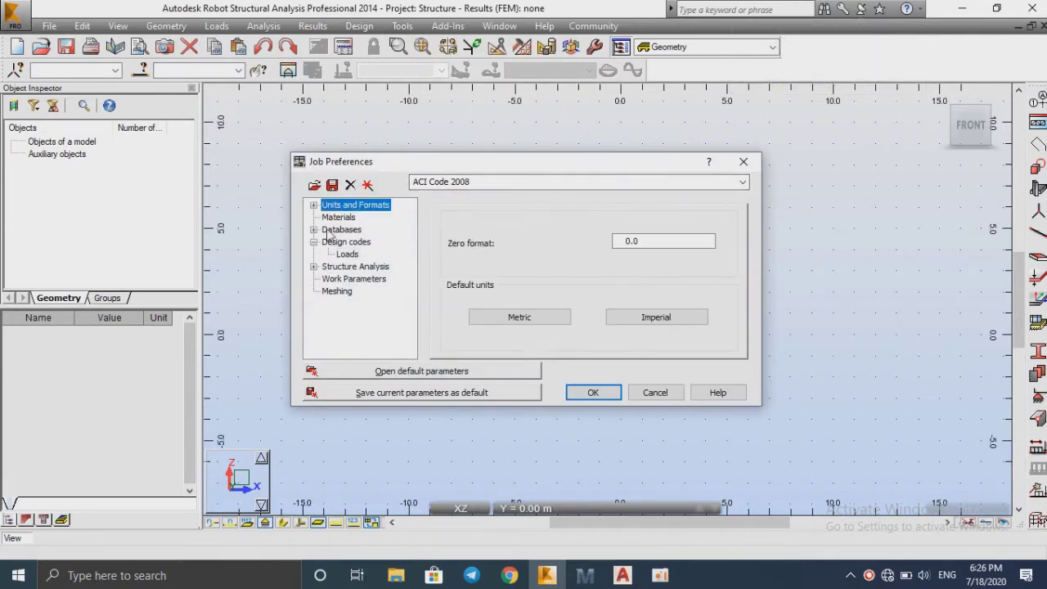
left_click(553, 321)
left_click(554, 318)
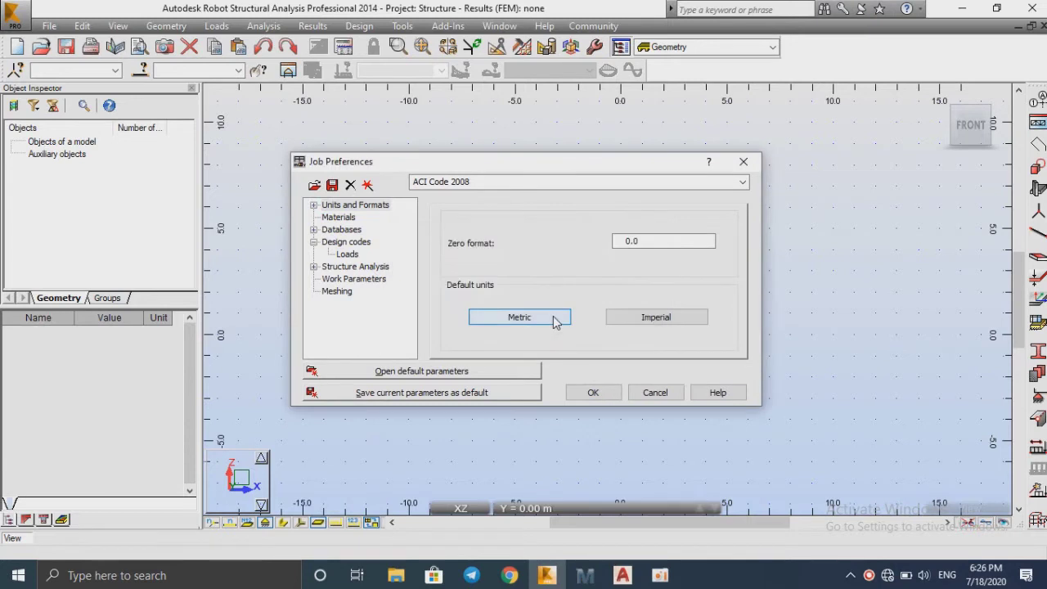
Step: Look through the basic steel grades available in the American material set of the job preferences
left_click(344, 219)
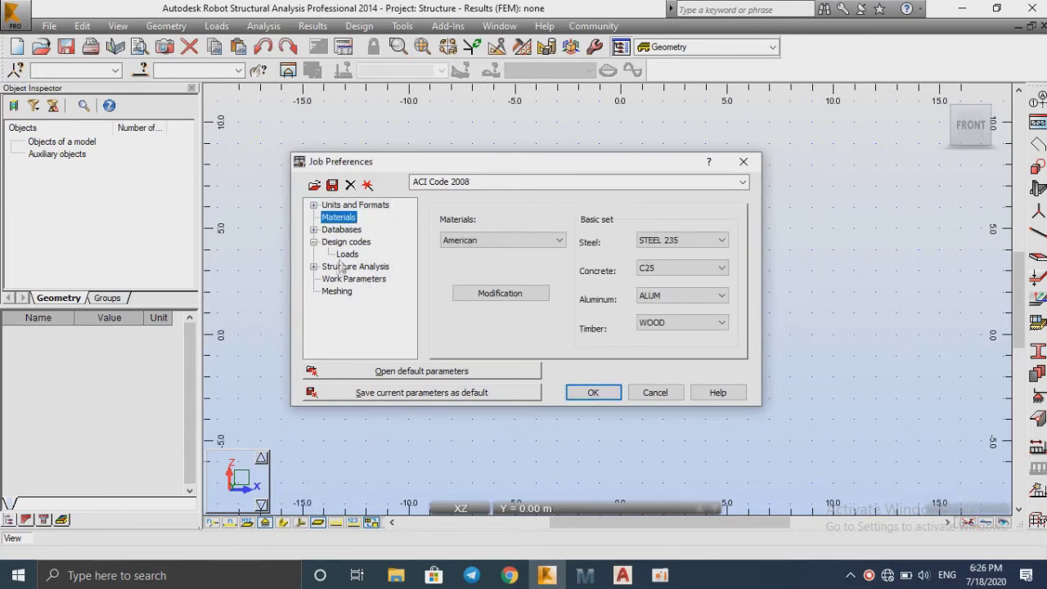
left_click(354, 204)
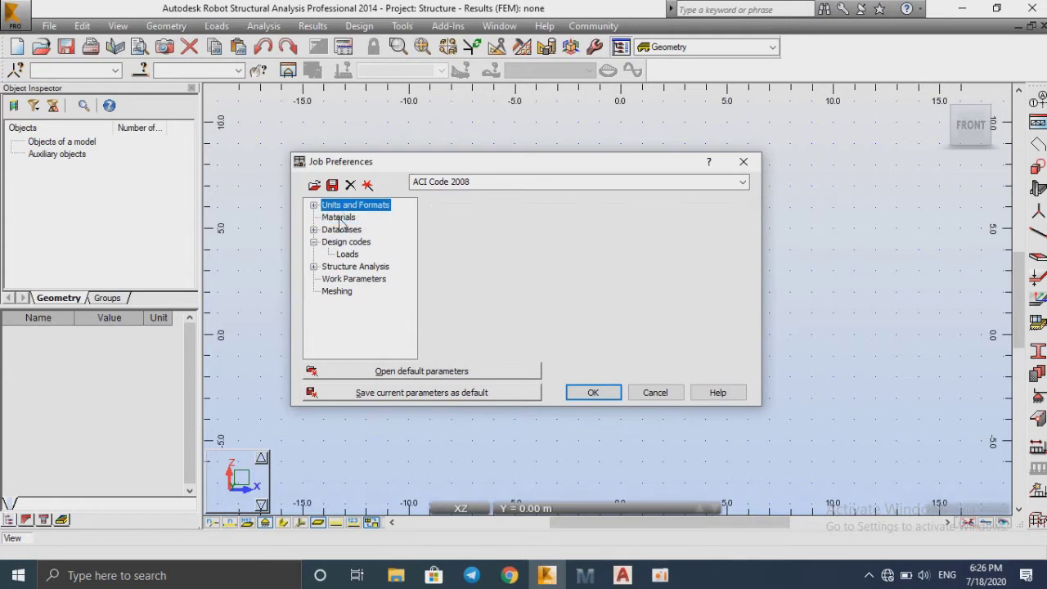
left_click(338, 217)
left_click(691, 242)
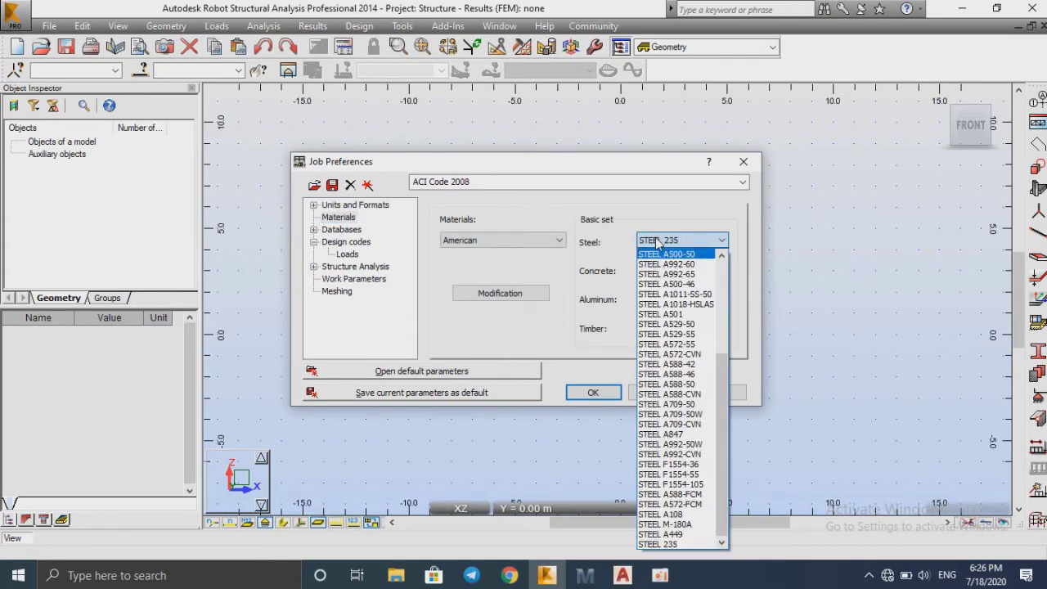
left_click(659, 242)
left_click(658, 242)
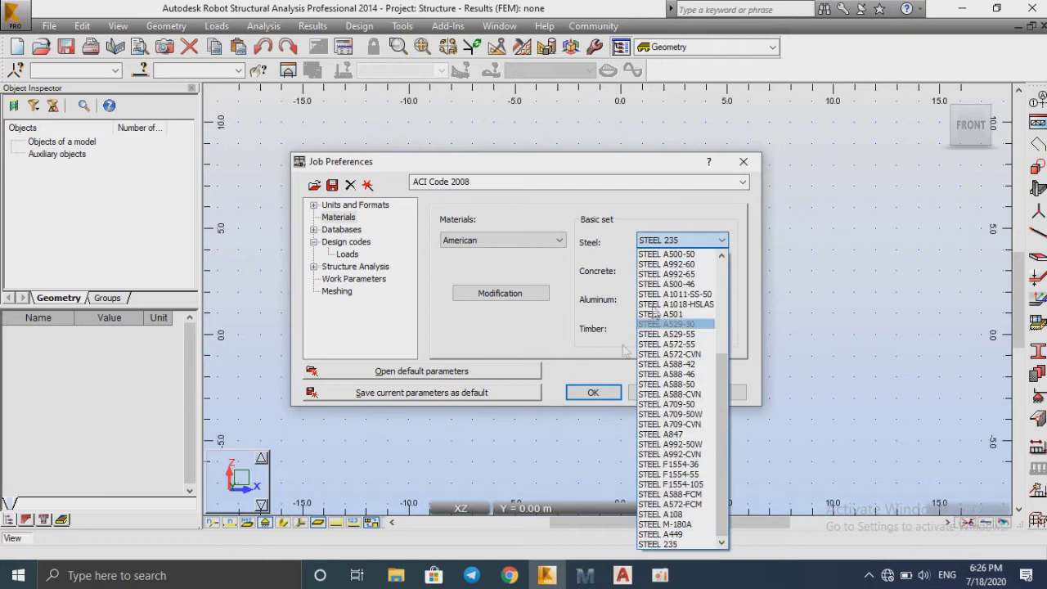
left_click(681, 239)
Step: Choose concrete25MPa as the basic concrete of the job's material set
left_click(681, 269)
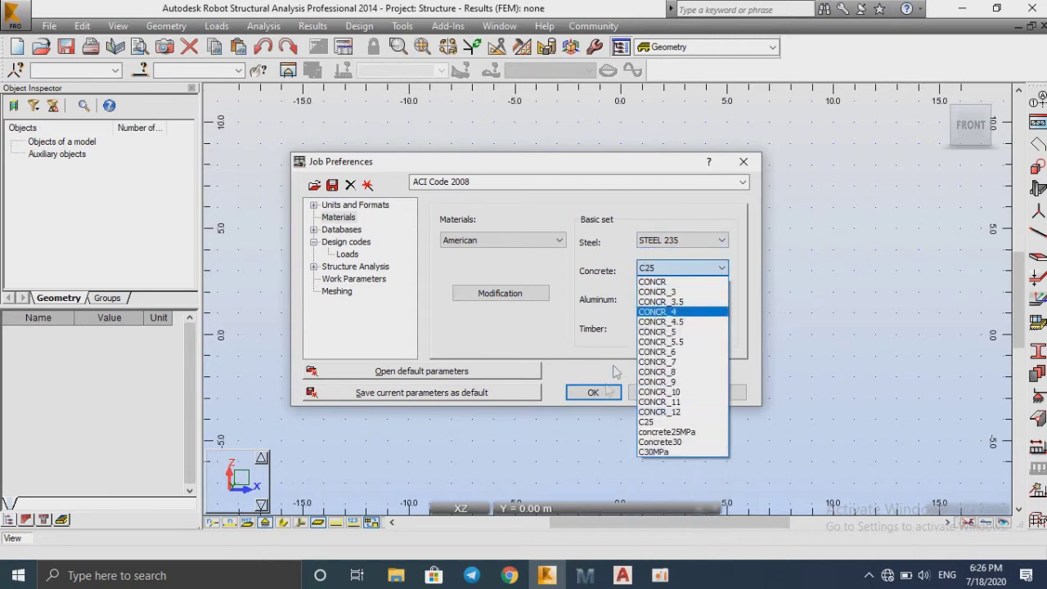
left_click(667, 430)
left_click(678, 297)
left_click(678, 301)
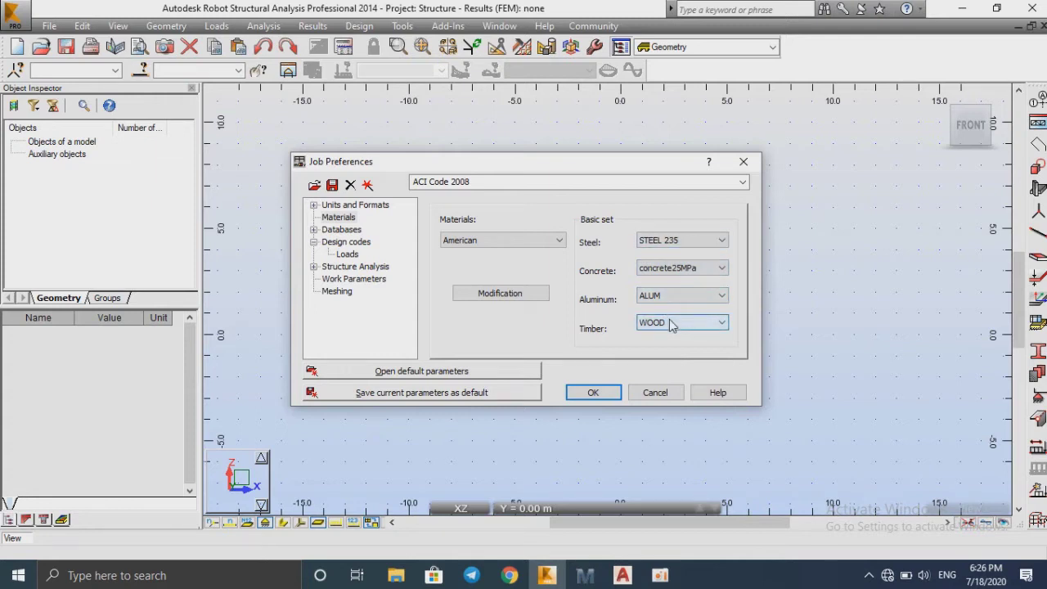
left_click(685, 272)
left_click(667, 430)
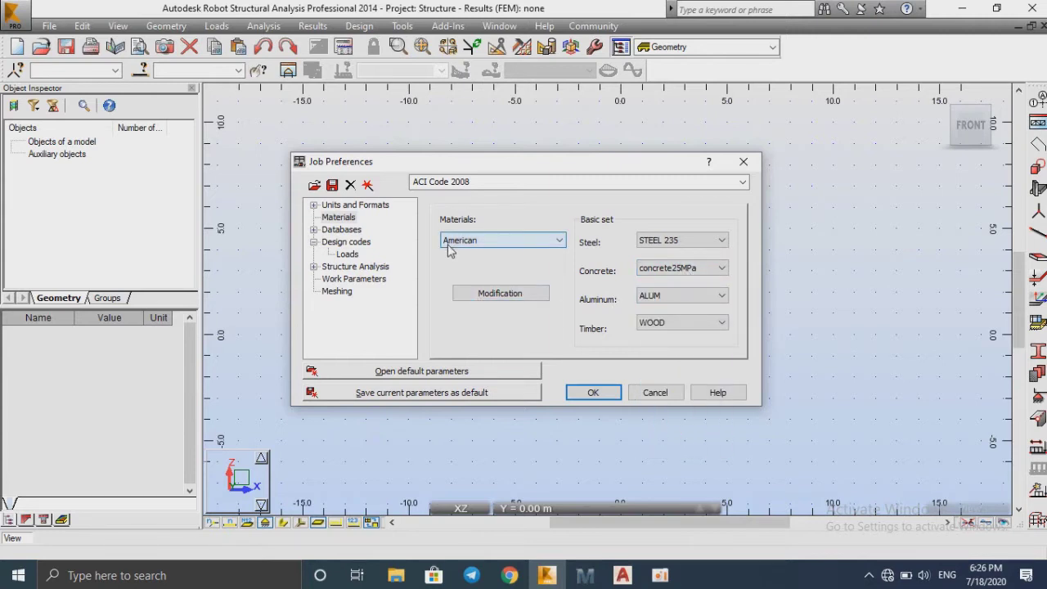
Step: Examine the elasticity, unit weight, thermal expansion, resistance and description of concrete C25 in the material definition, then accept it
left_click(477, 296)
left_click(350, 167)
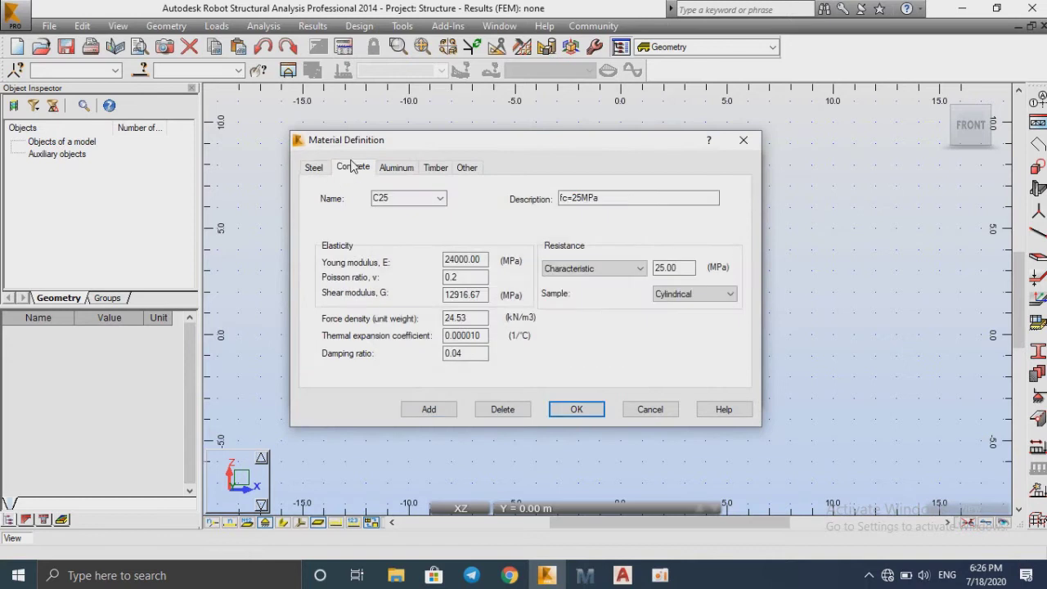
double_click(463, 259)
key("Tab")
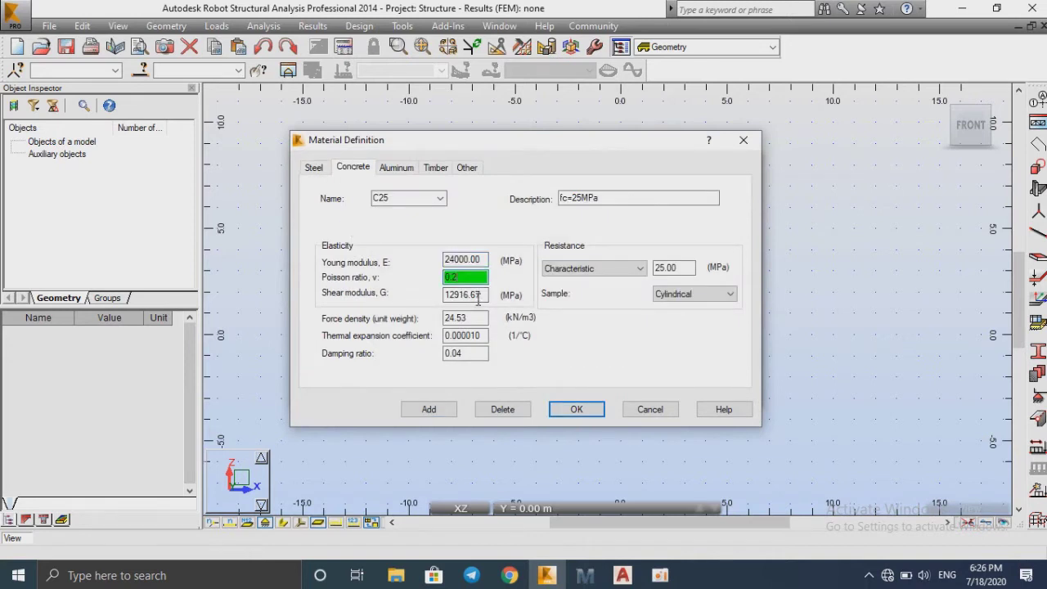
key("Tab")
key("Tab")
key("Tab")
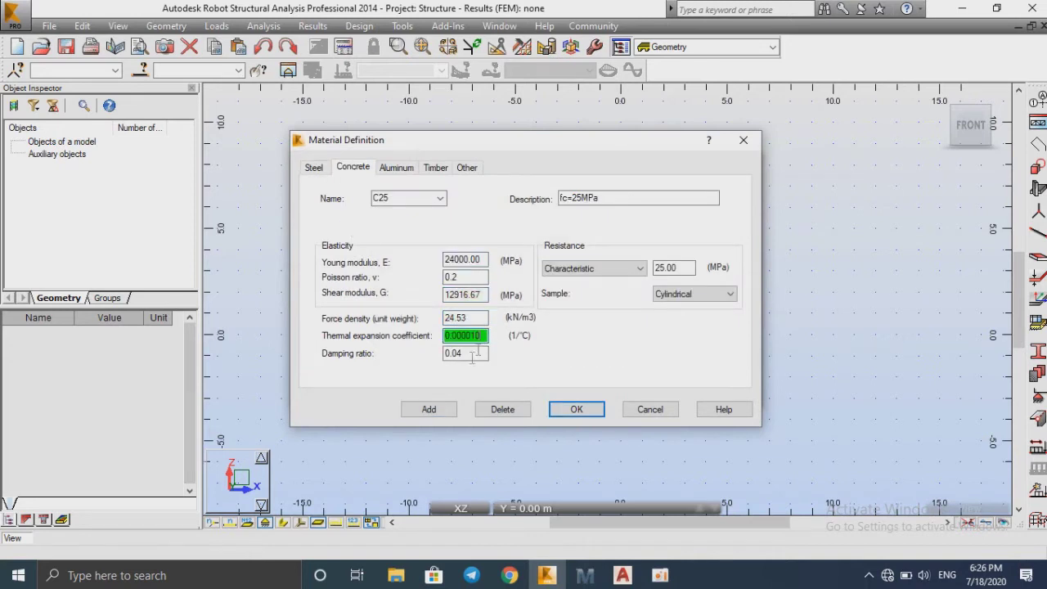
double_click(672, 267)
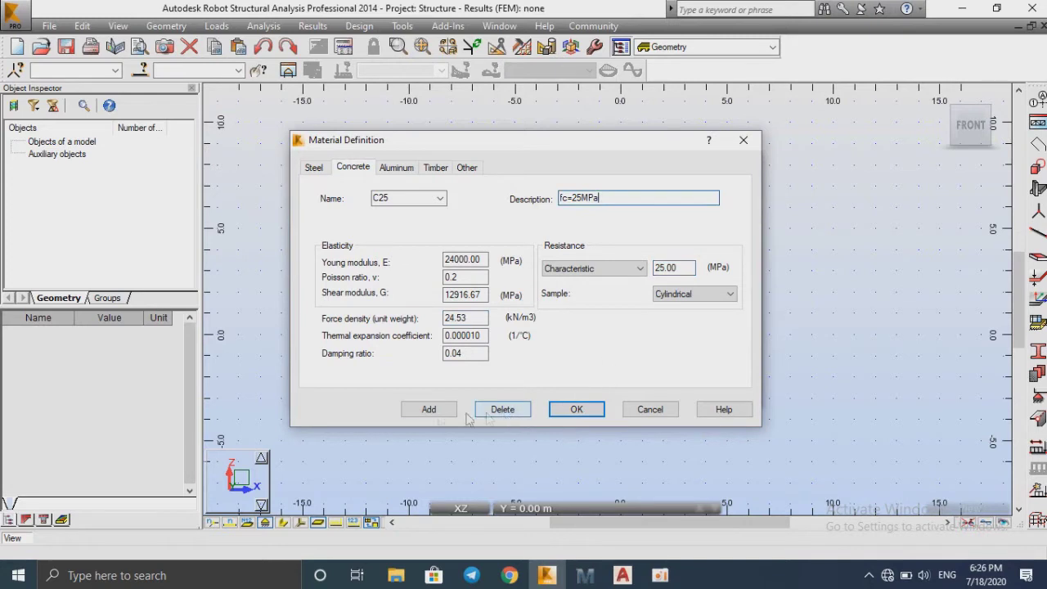
left_click(590, 412)
key("Tab")
key("Tab")
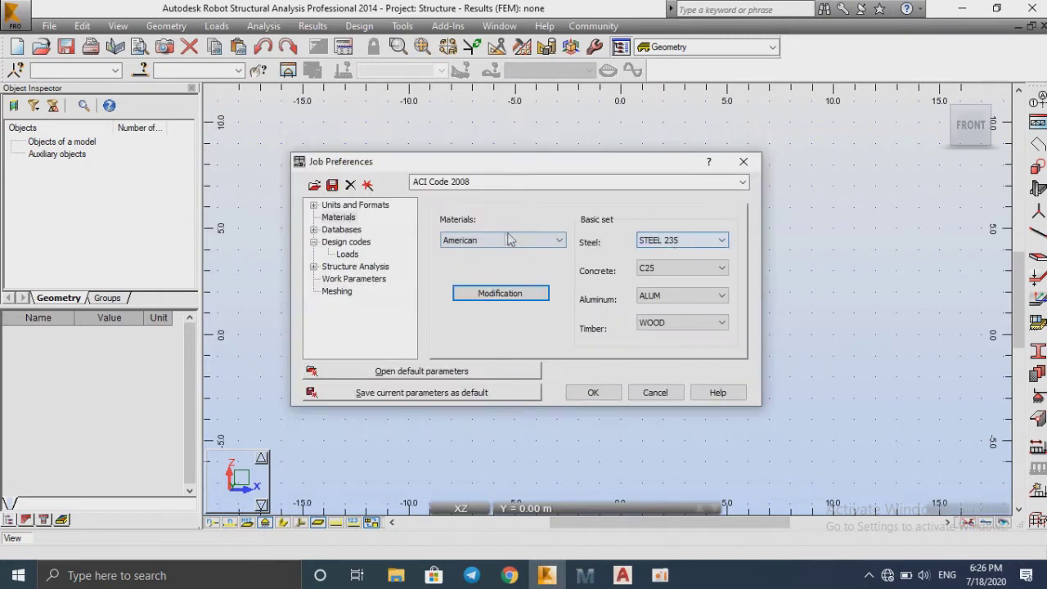
Step: Reopen the material definition to view the steel and C25 concrete properties, then accept the definition
left_click(504, 294)
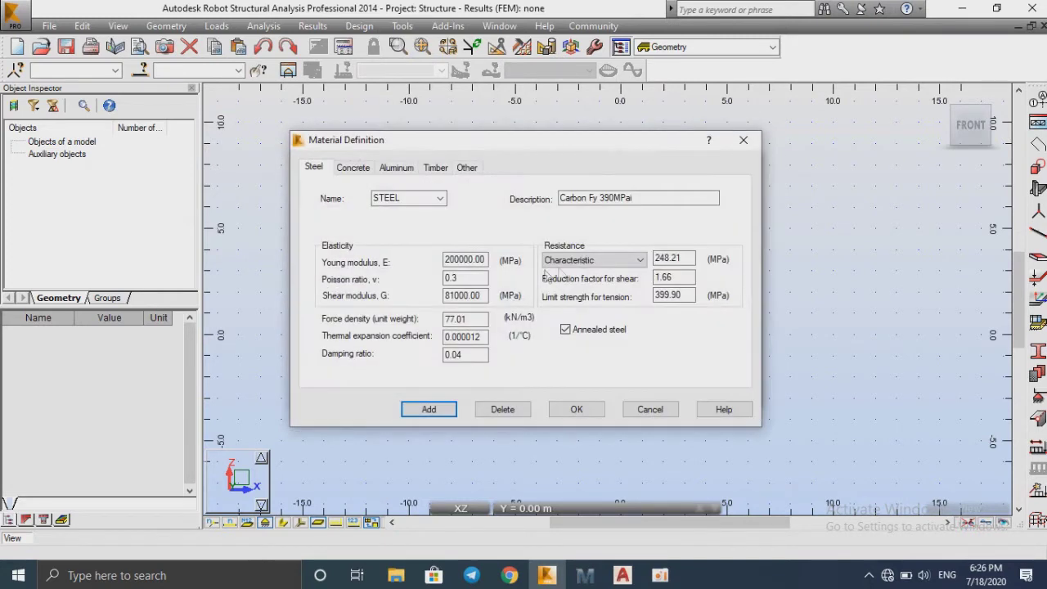
left_click(350, 170)
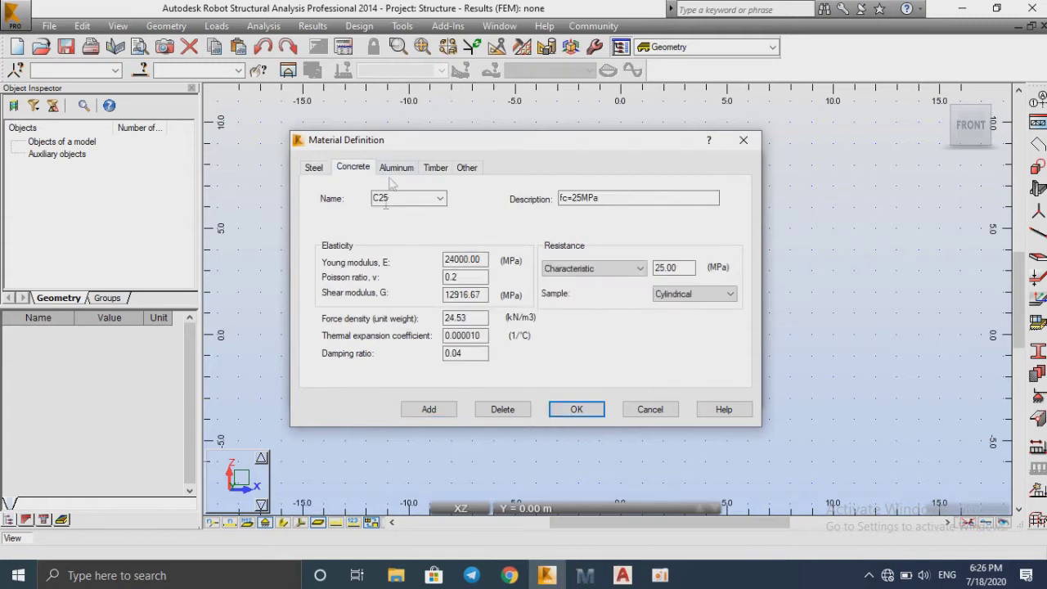
left_click(576, 409)
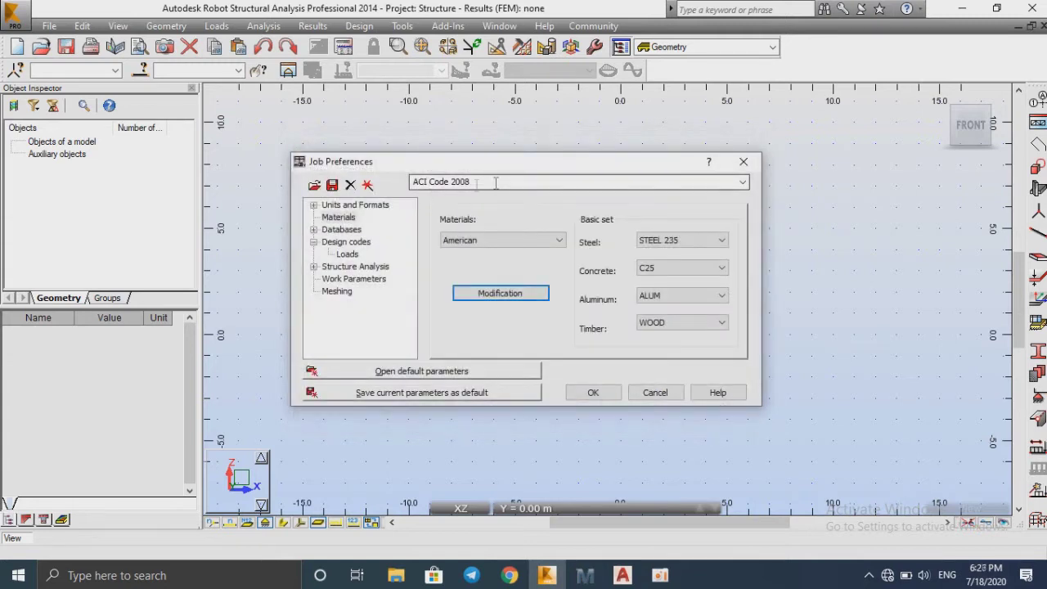
Step: Select the ACI 318-08 metric preference set for the job
left_click(742, 185)
left_click(743, 185)
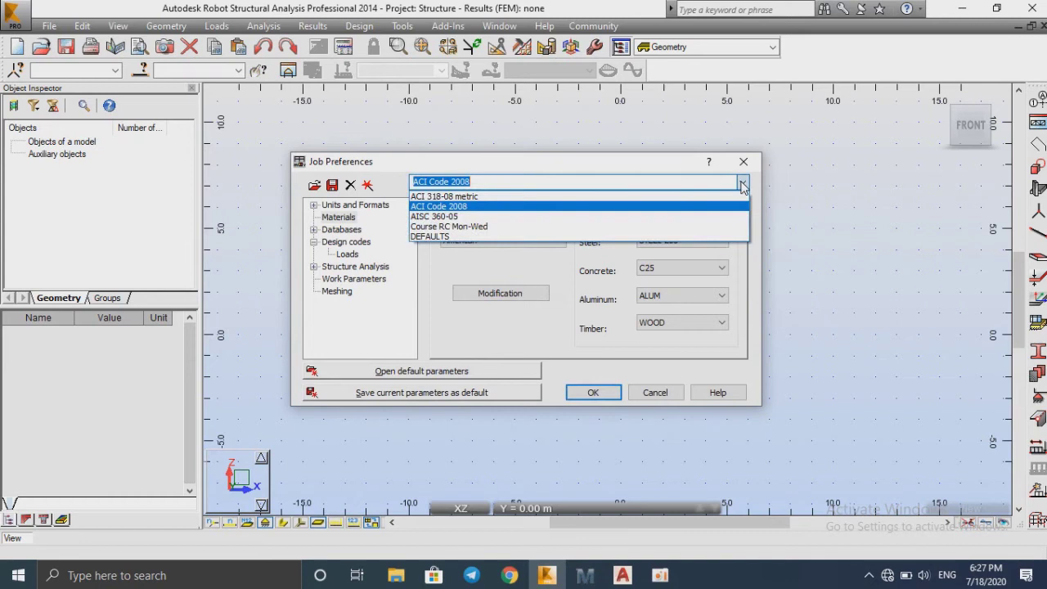
left_click(502, 196)
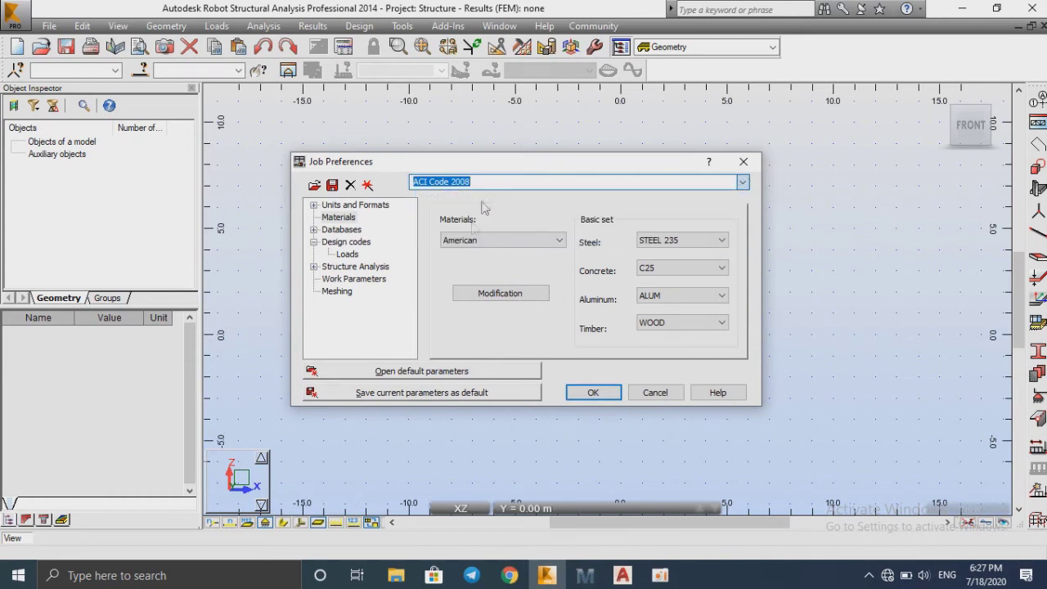
left_click(548, 182)
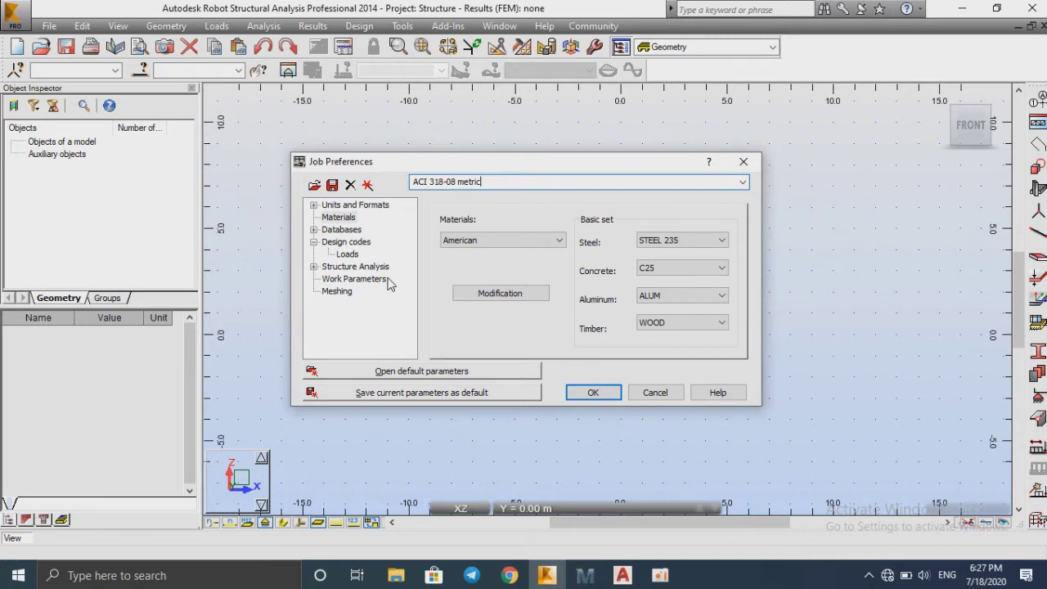
left_click(743, 182)
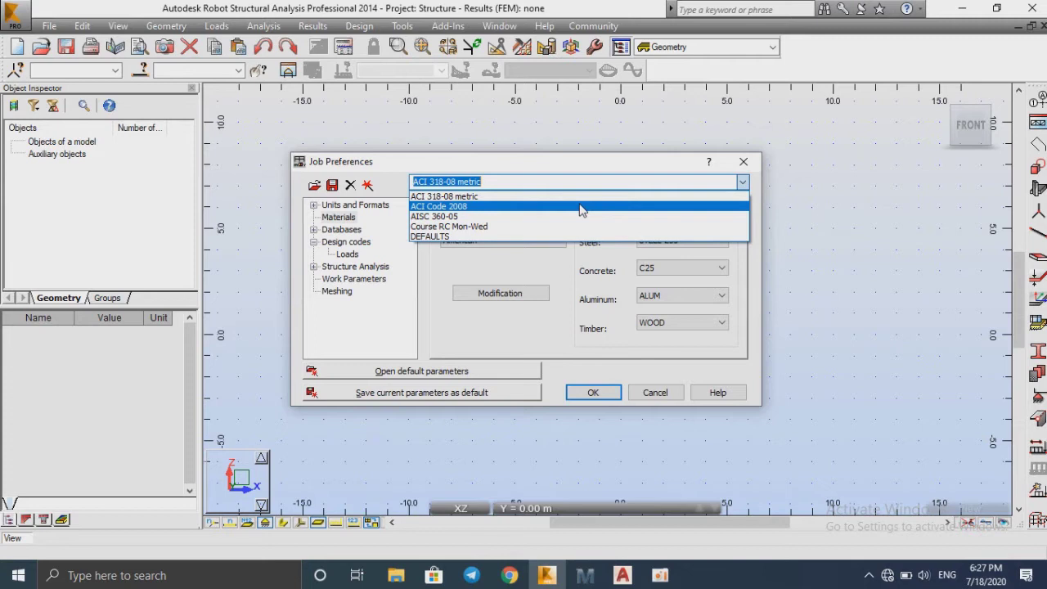
Step: Set the code combinations for the design loads to LRFD ASCE 7-10
left_click(349, 255)
left_click(348, 255)
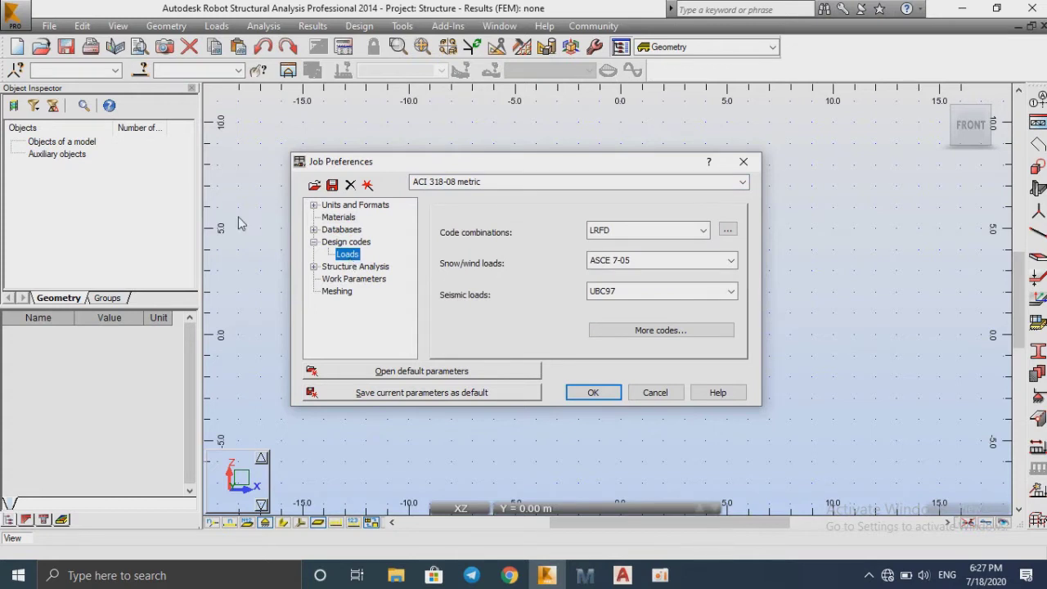
left_click(702, 230)
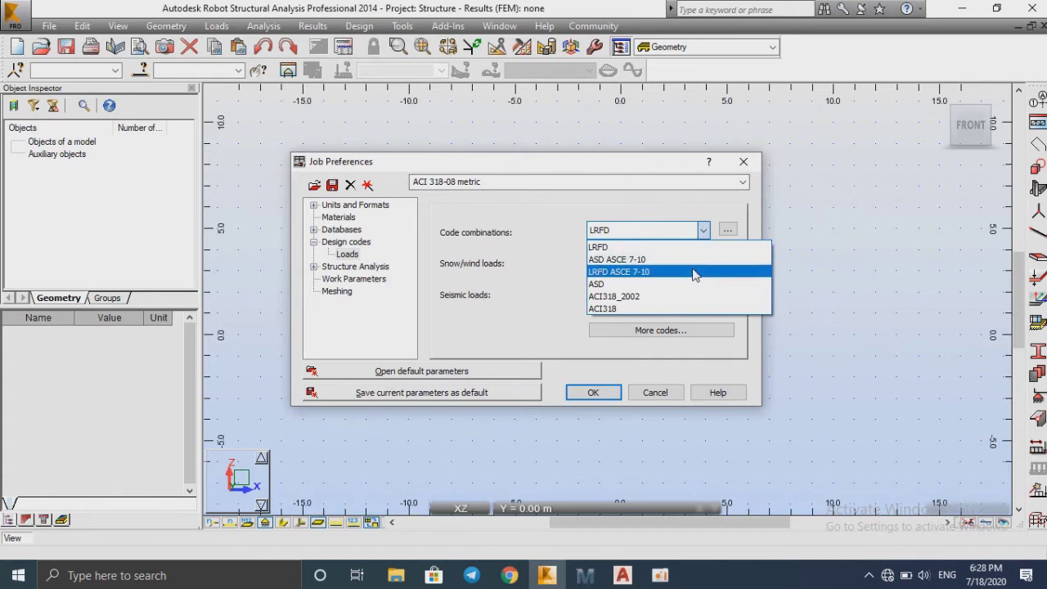
left_click(694, 271)
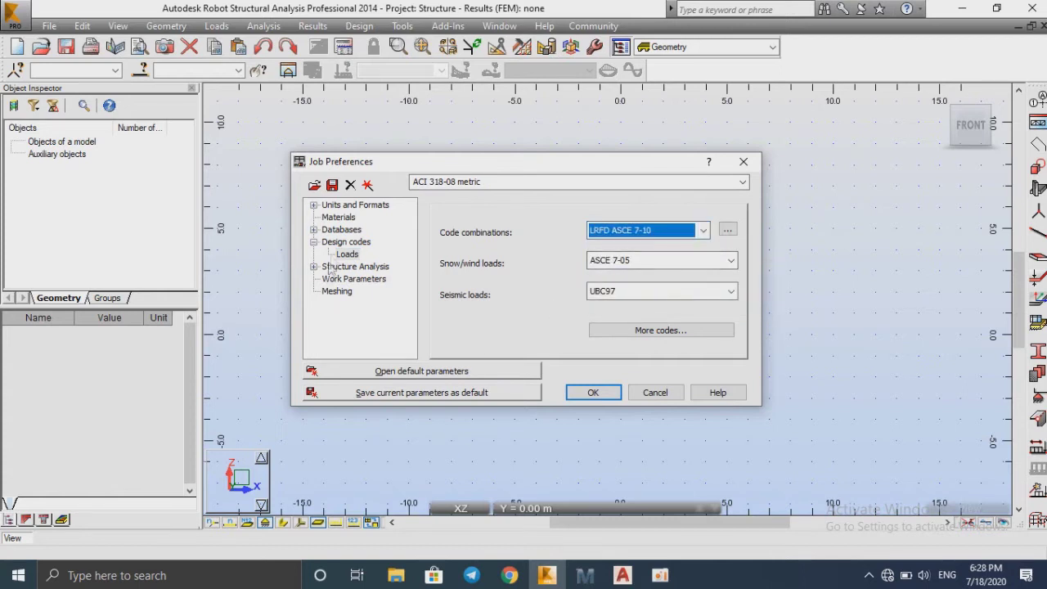
left_click(719, 260)
left_click(719, 260)
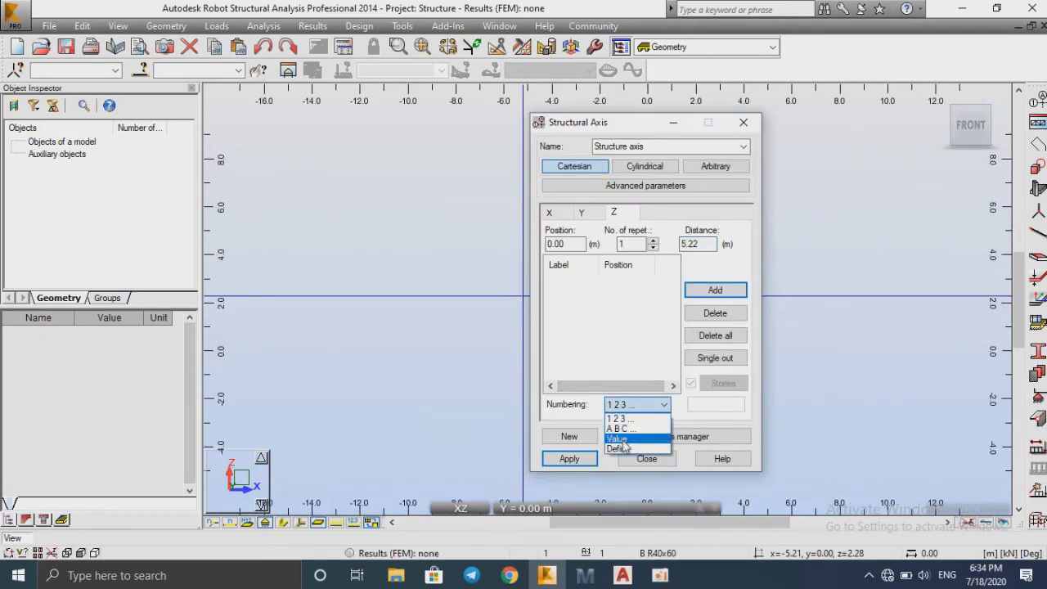
Step: Label the Z axes by value and add levels from 0.00 m using successive distances of 5.22 m and 3.6 m
left_click(635, 441)
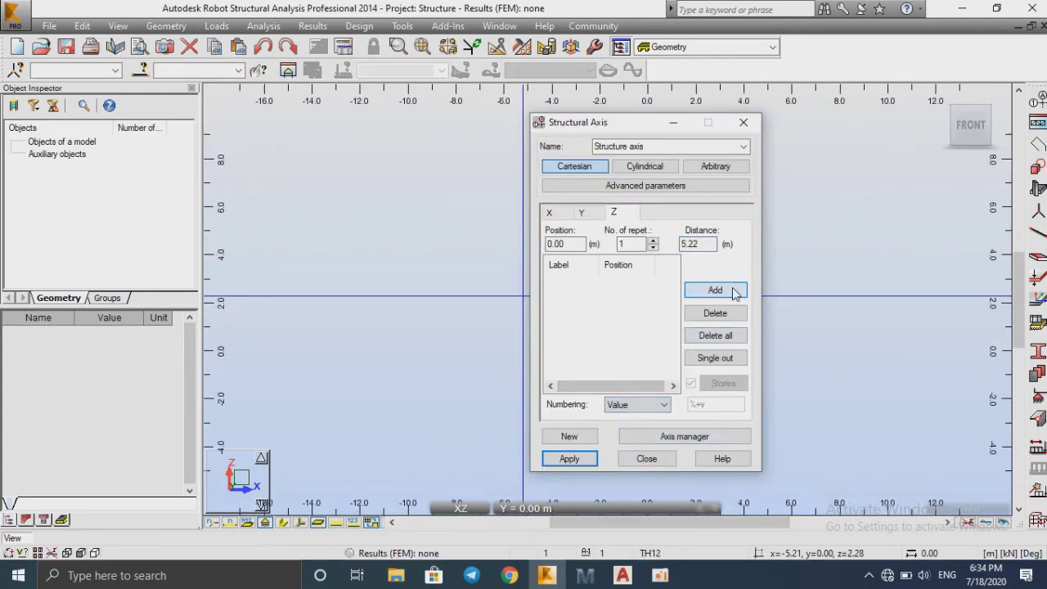
left_click(711, 291)
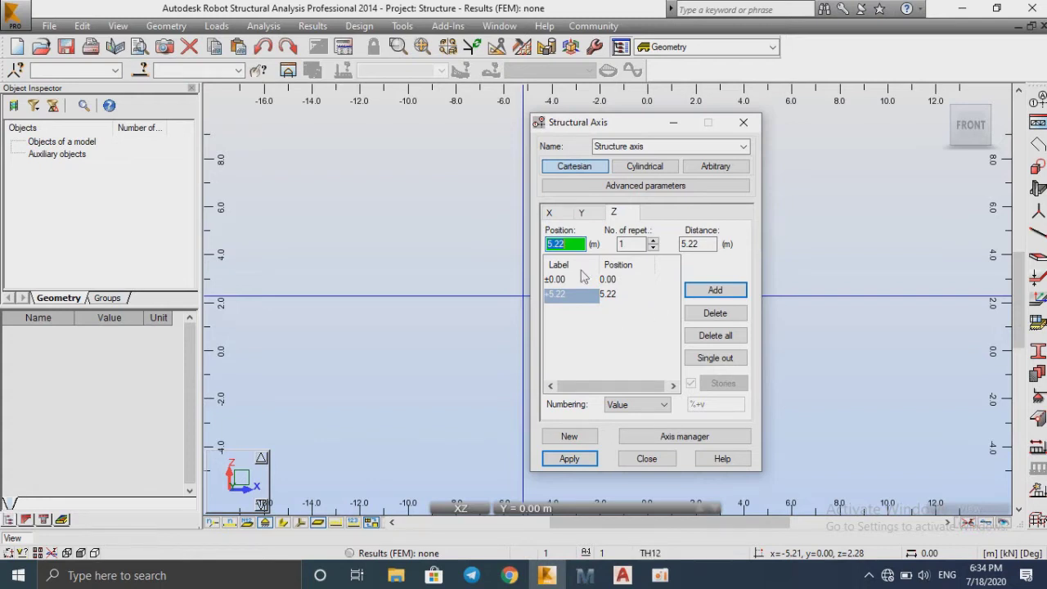
key("Tab")
key("Tab")
type("3")
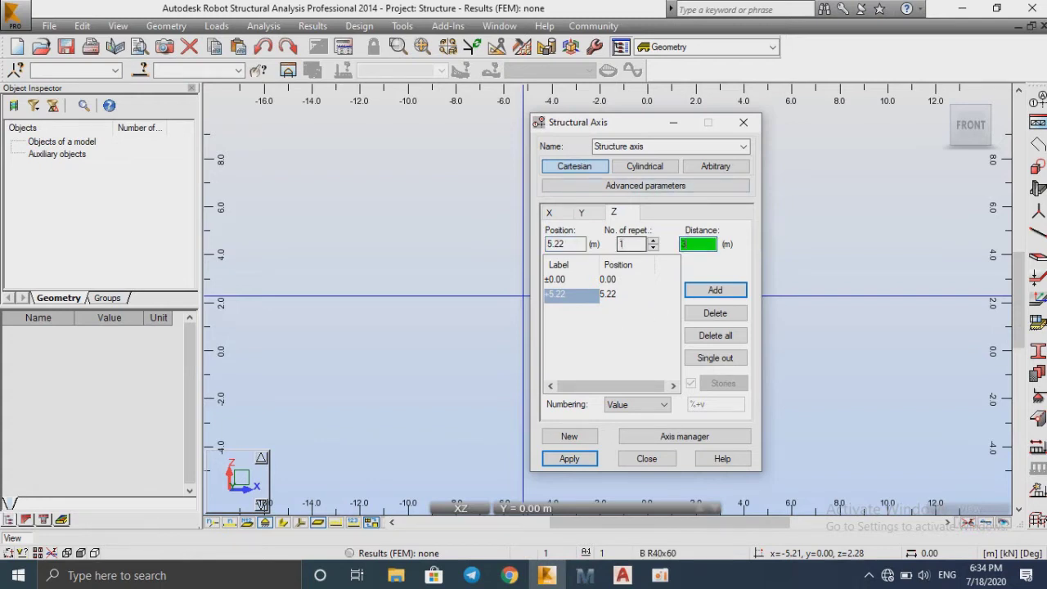
type(".6")
left_click(703, 288)
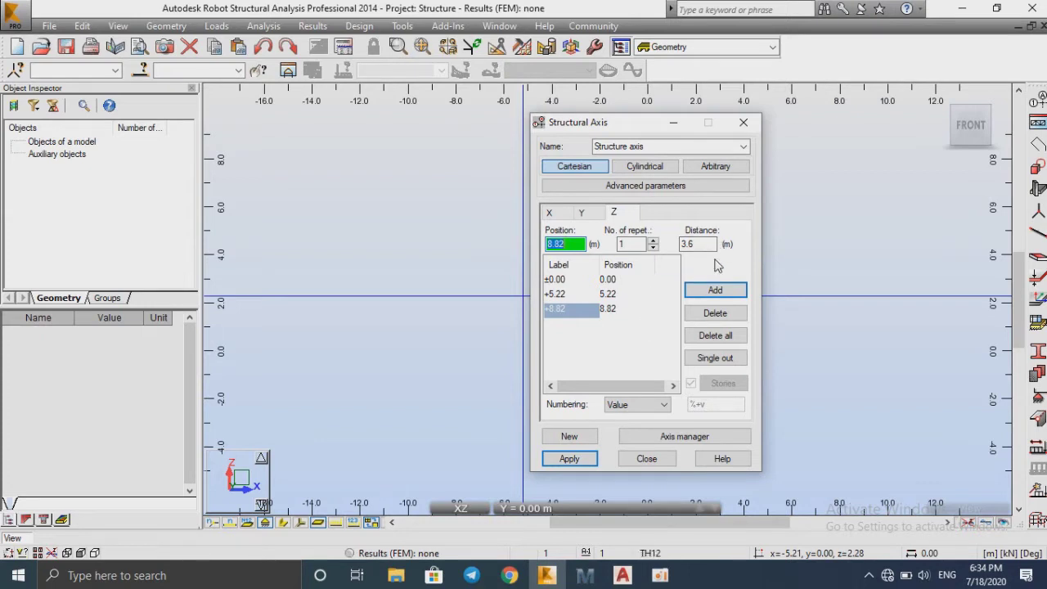
Step: Add a Z level 3.9 m above the +8.82 level and another 1 m below the ±0.00 level
left_click(688, 244)
type("3.9")
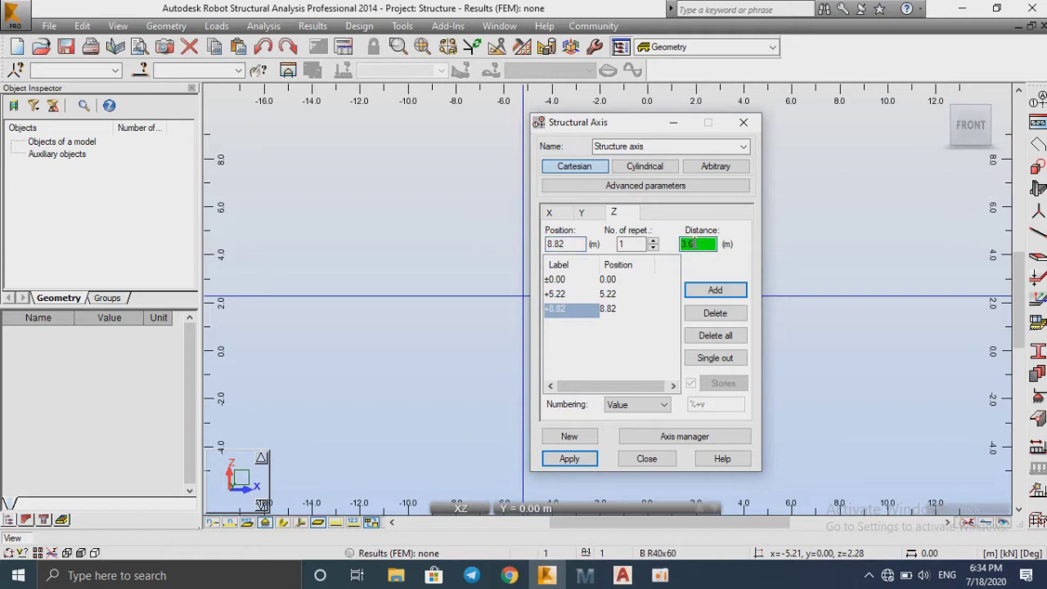
left_click(714, 290)
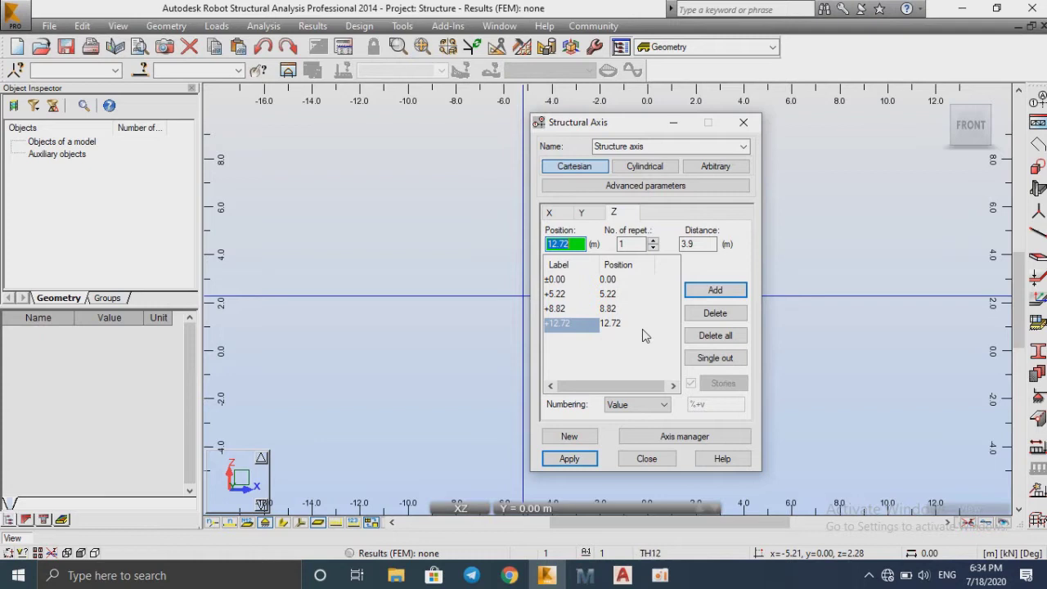
left_click(568, 279)
double_click(691, 244)
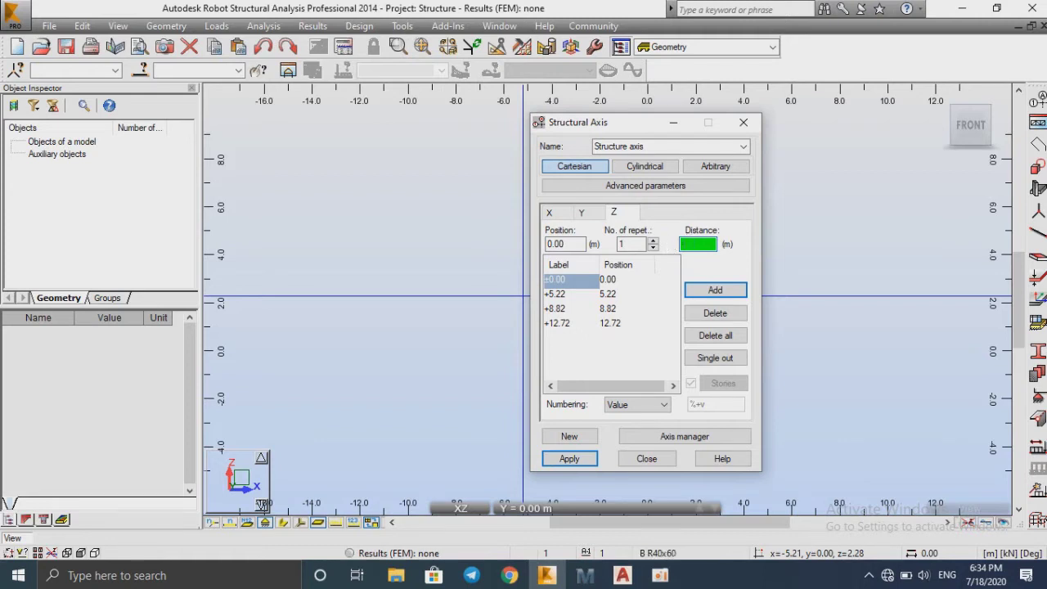
type("-1")
left_click(709, 291)
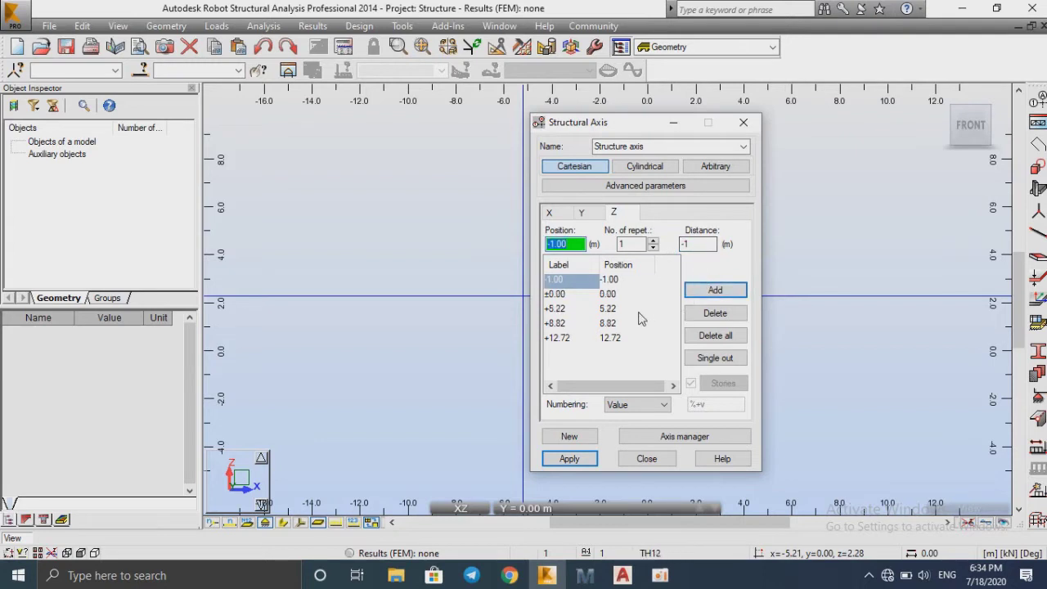
Step: Add an intermediate Z level 2.61 m above the ±0.00 level
left_click(556, 294)
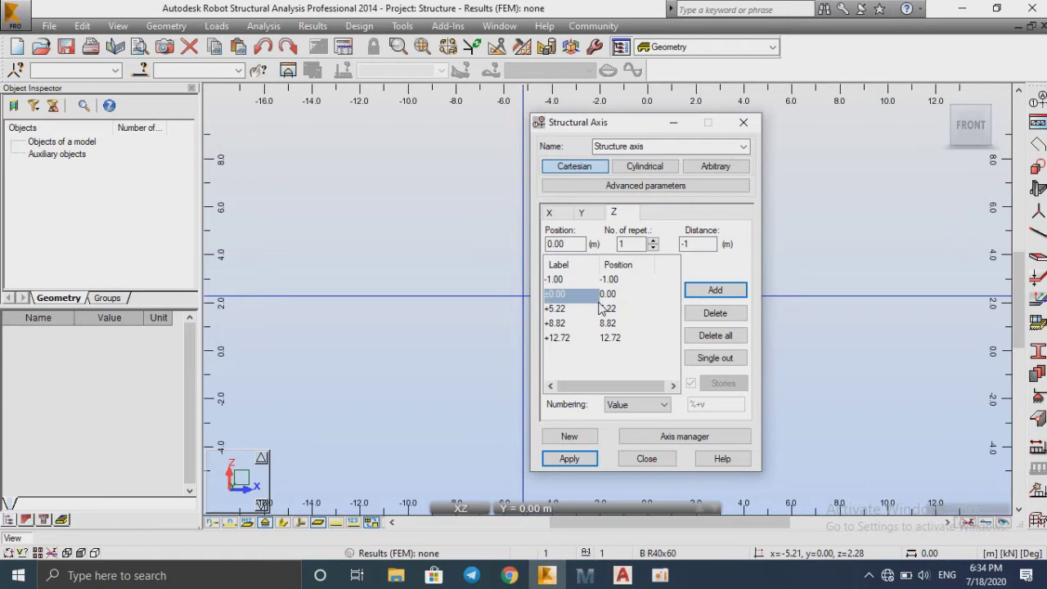
left_click(699, 244)
left_click_drag(699, 246, 676, 244)
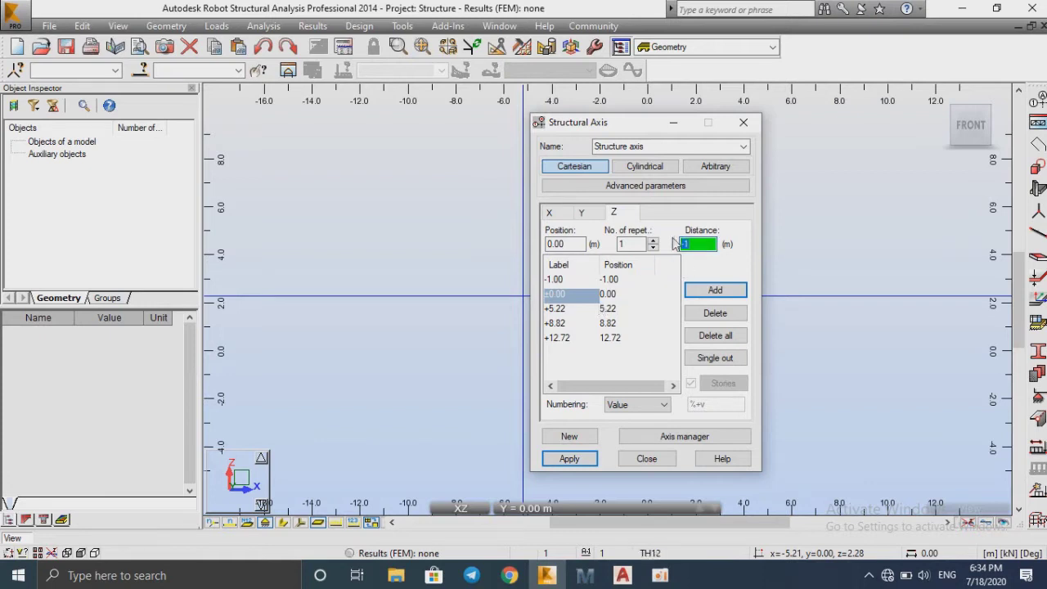
type("2.61")
left_click(713, 289)
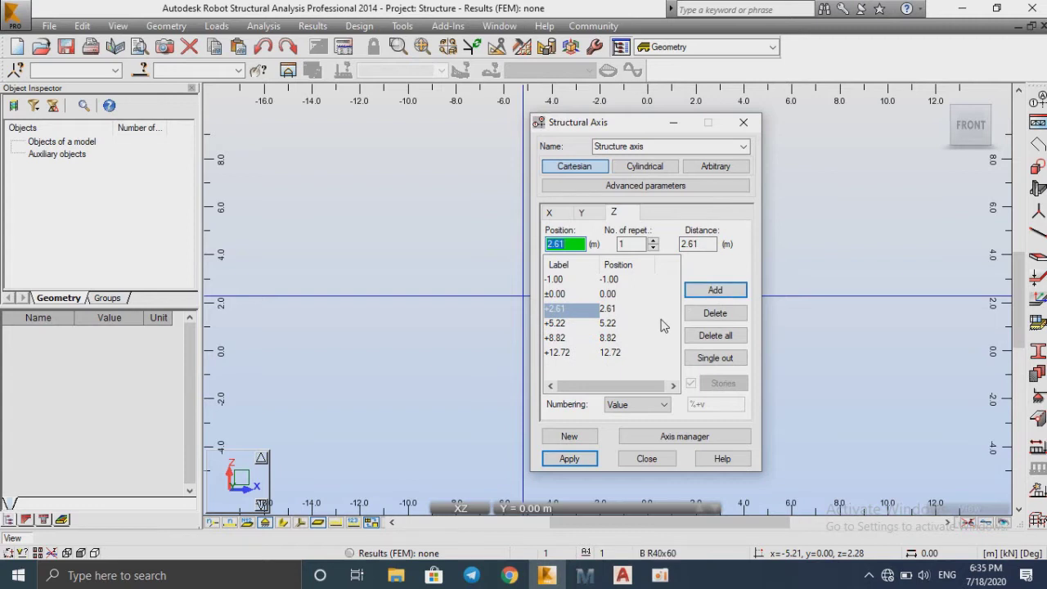
Step: Delete the +2.61 level and add it again at the same distance with the defined label Z1
left_click(564, 324)
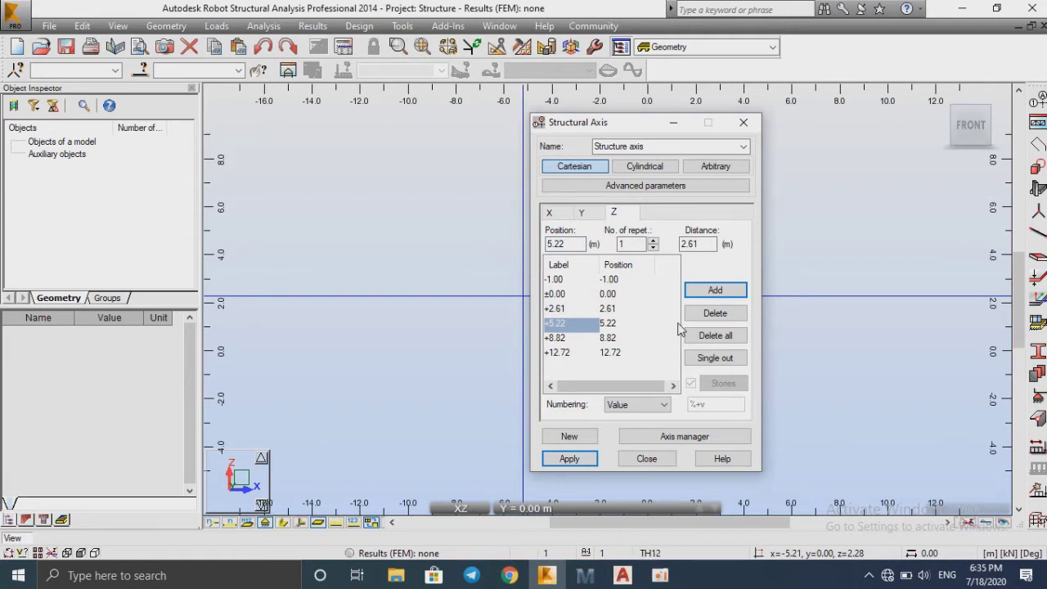
left_click(562, 312)
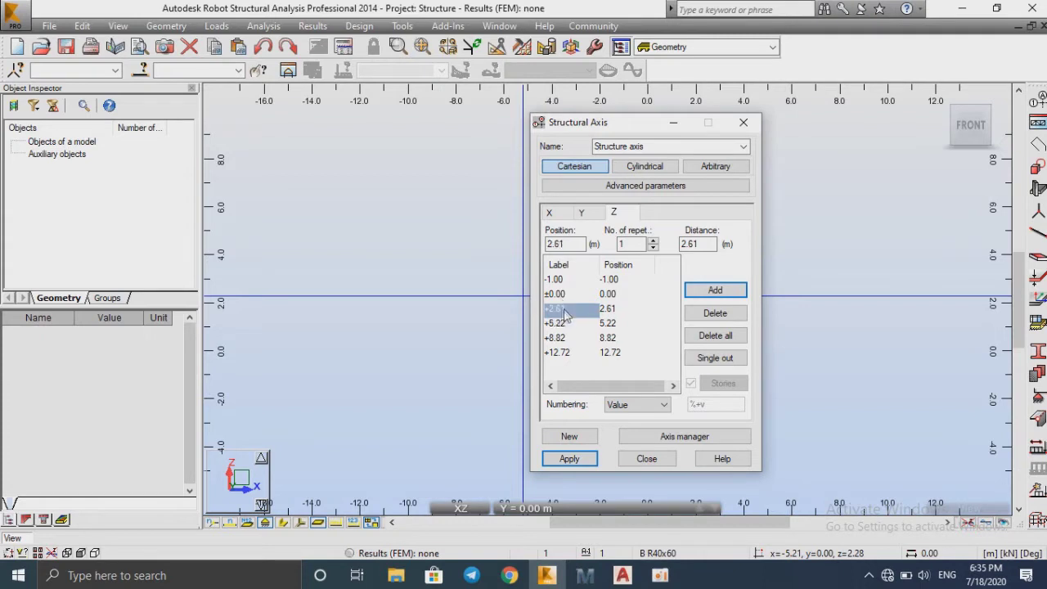
left_click(720, 317)
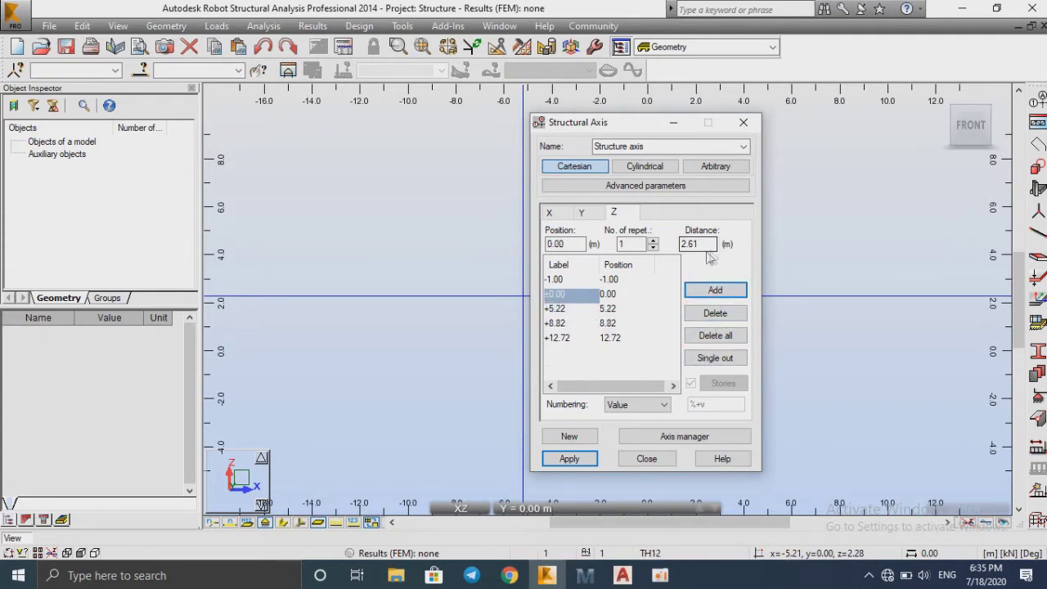
left_click(636, 404)
left_click(627, 449)
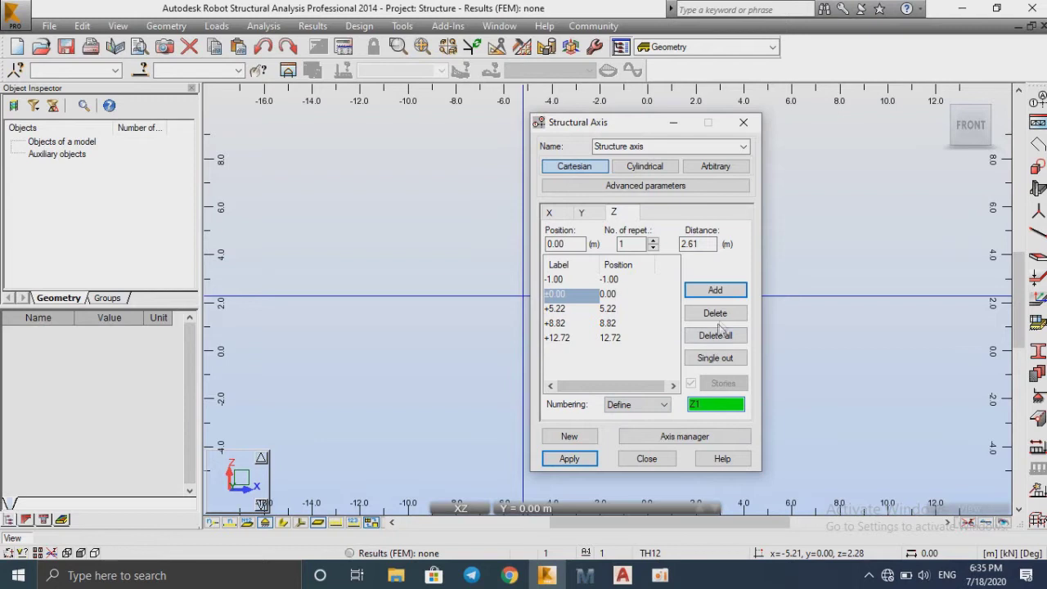
left_click(719, 291)
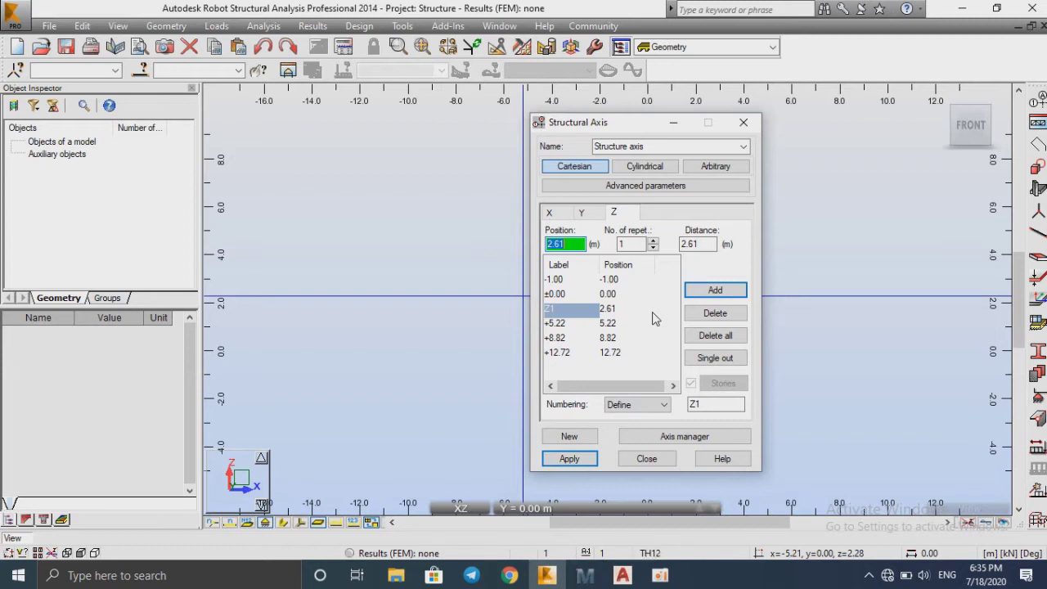
Step: Add a Z level 1.8 m above the +5.22 level with the defined label Z2
left_click(571, 325)
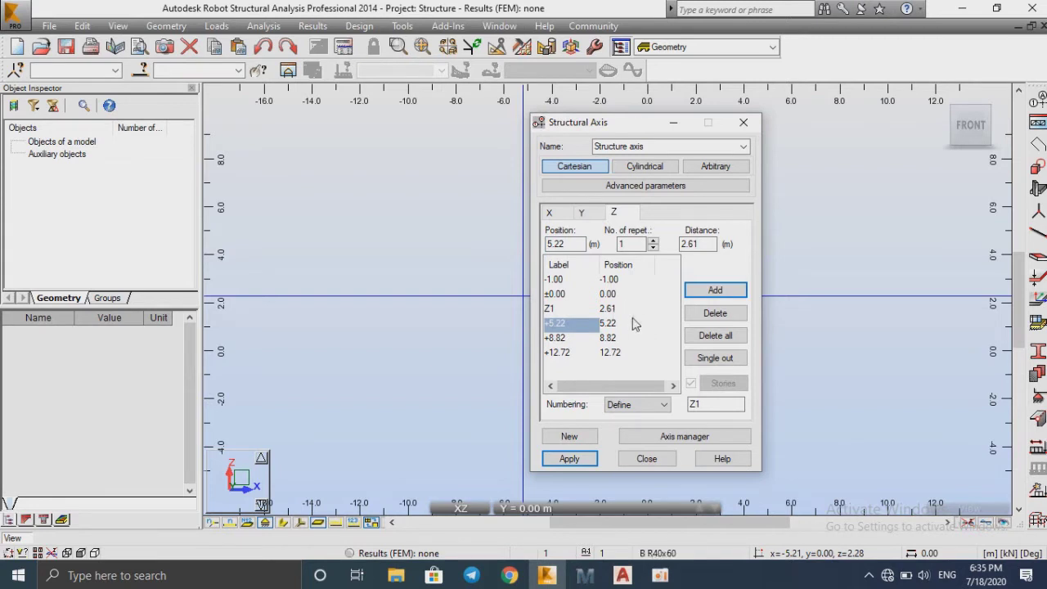
left_click(695, 244)
key("BackSpace")
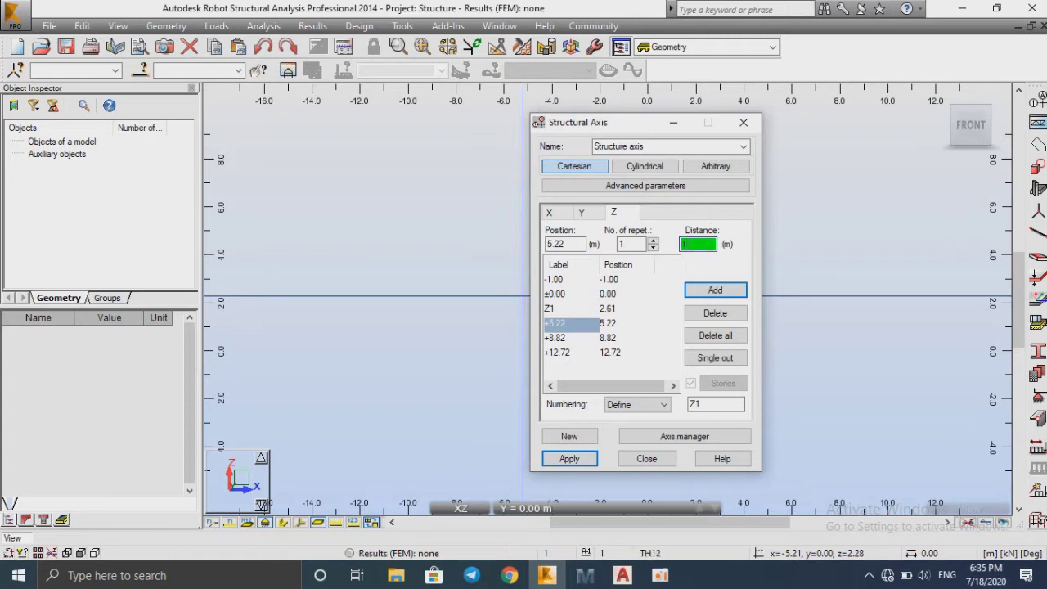
type("1.8")
left_click(708, 400)
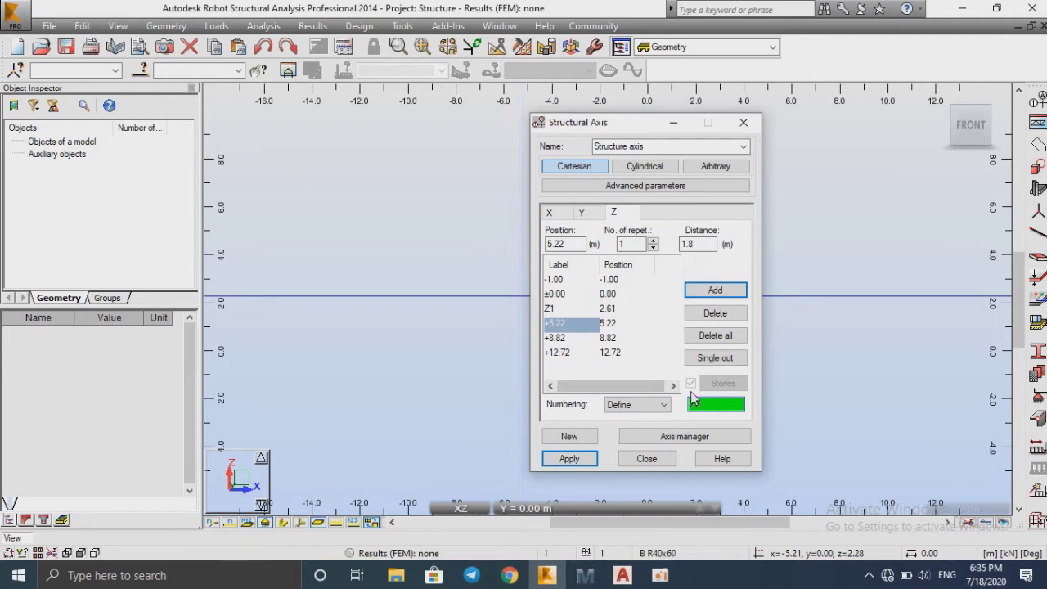
left_click(697, 291)
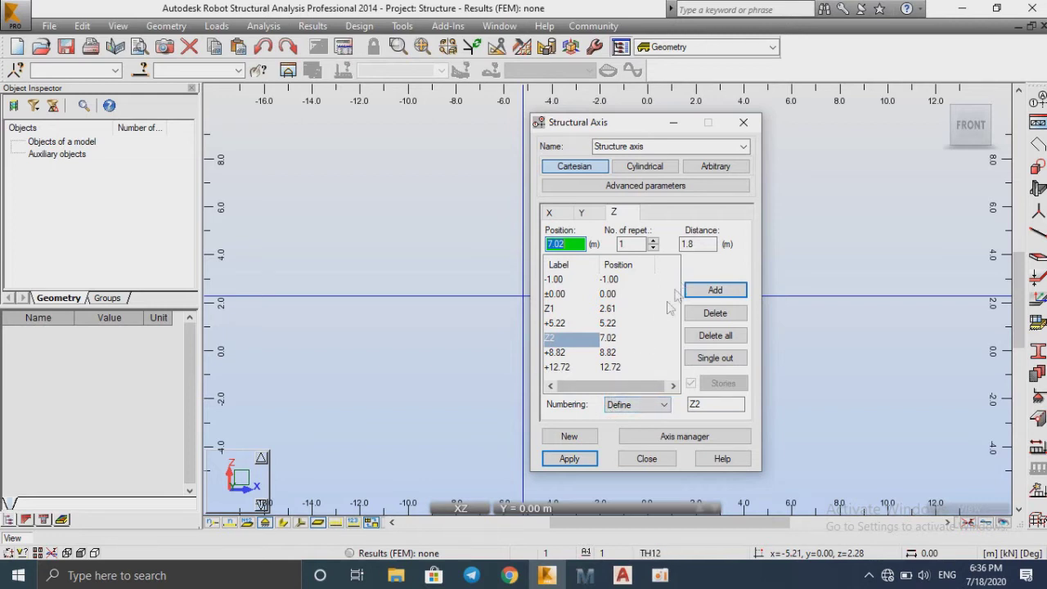
Step: Apply the structural axes, close their definition and show the axis grid in a 3D view
left_click(568, 458)
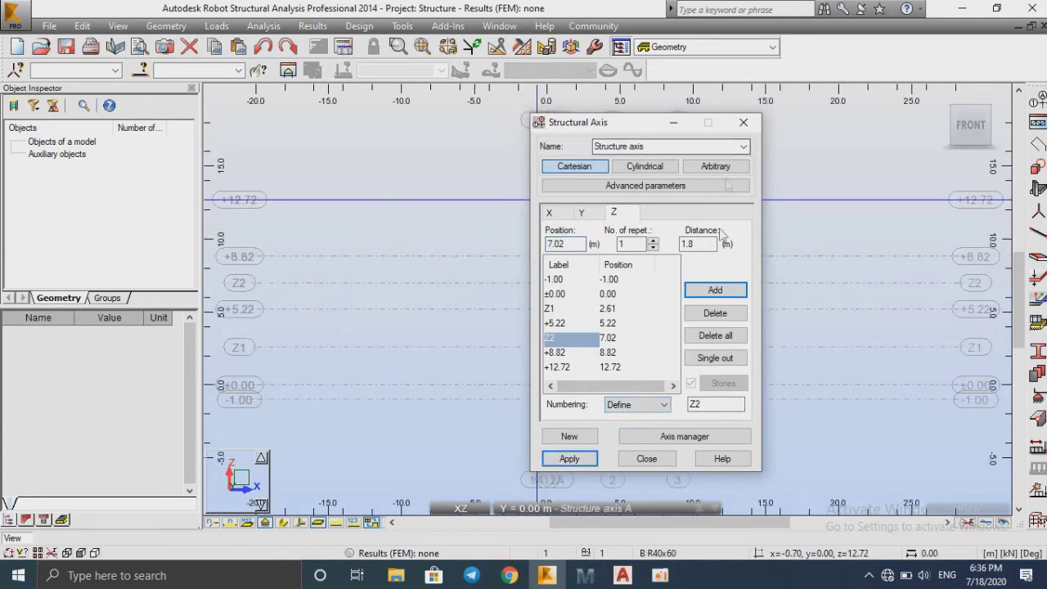
left_click(646, 458)
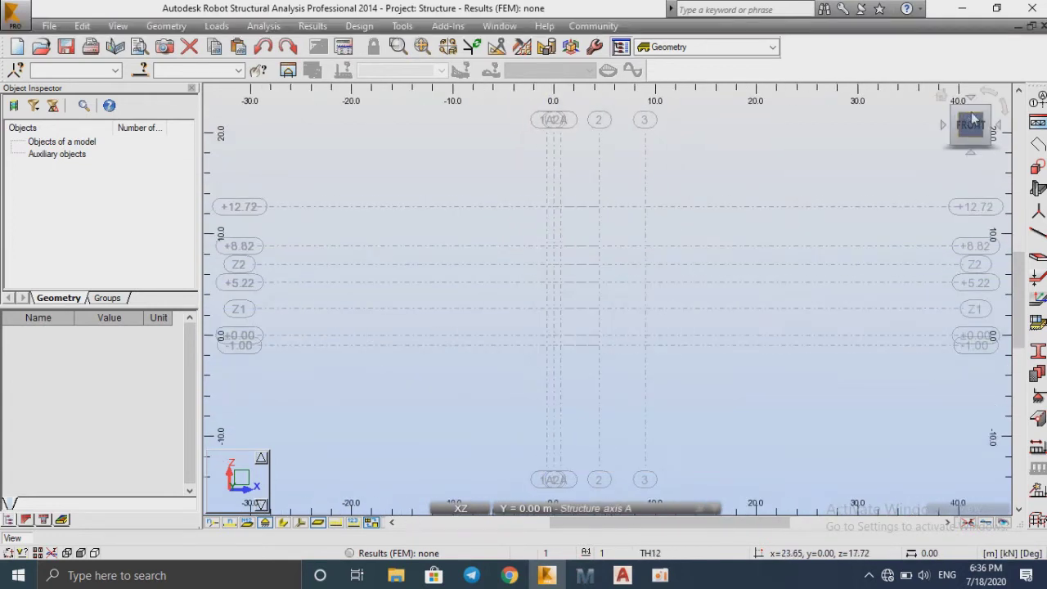
left_click_drag(942, 97, 715, 238)
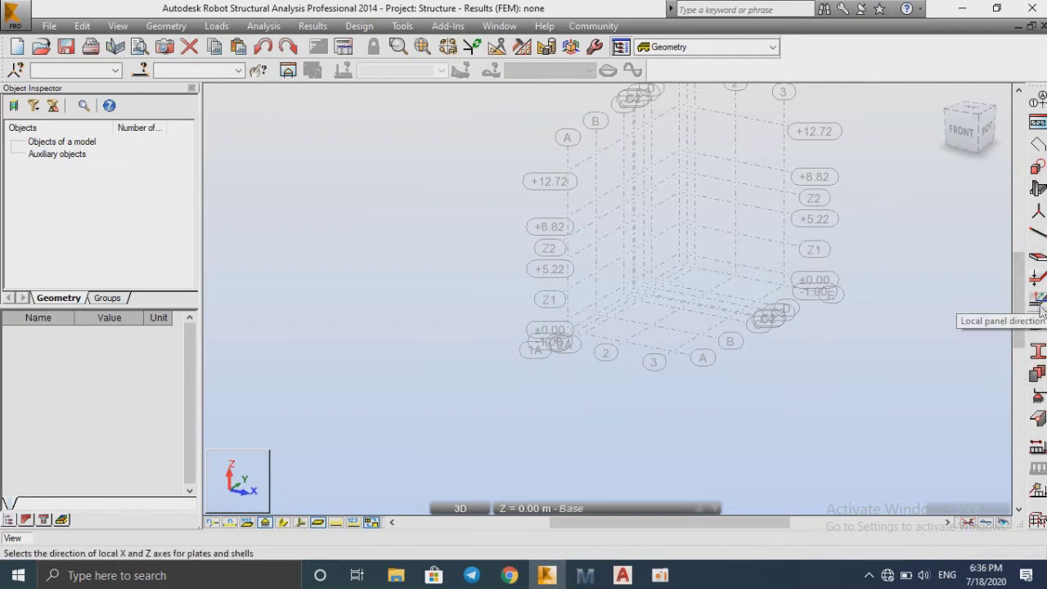
Step: Examine the section list and the label, colour choices and dimensions of a new RC beam section, then leave without adding one
left_click(1036, 365)
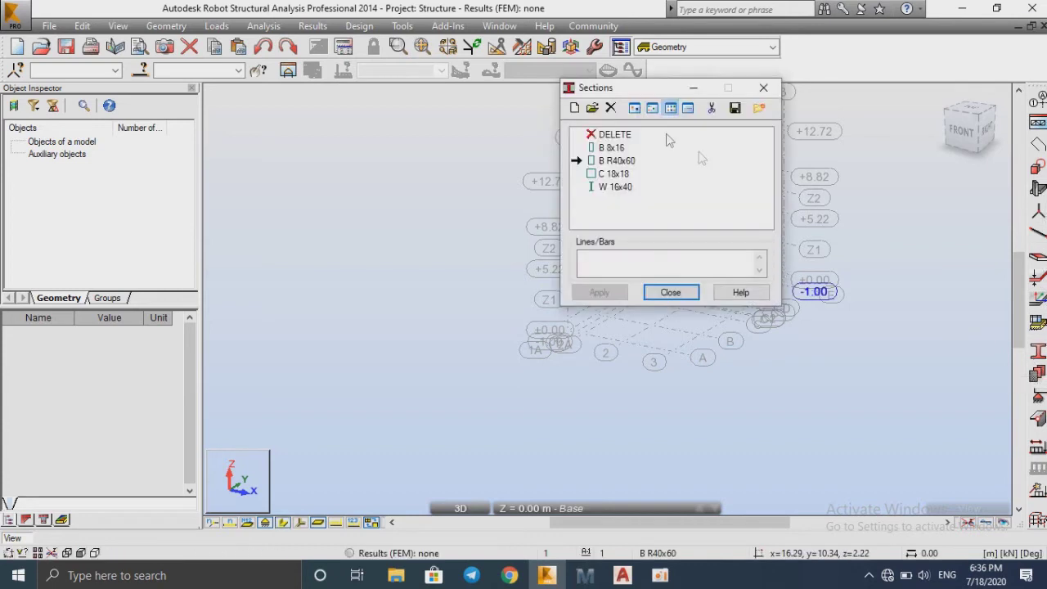
left_click_drag(656, 92, 757, 120)
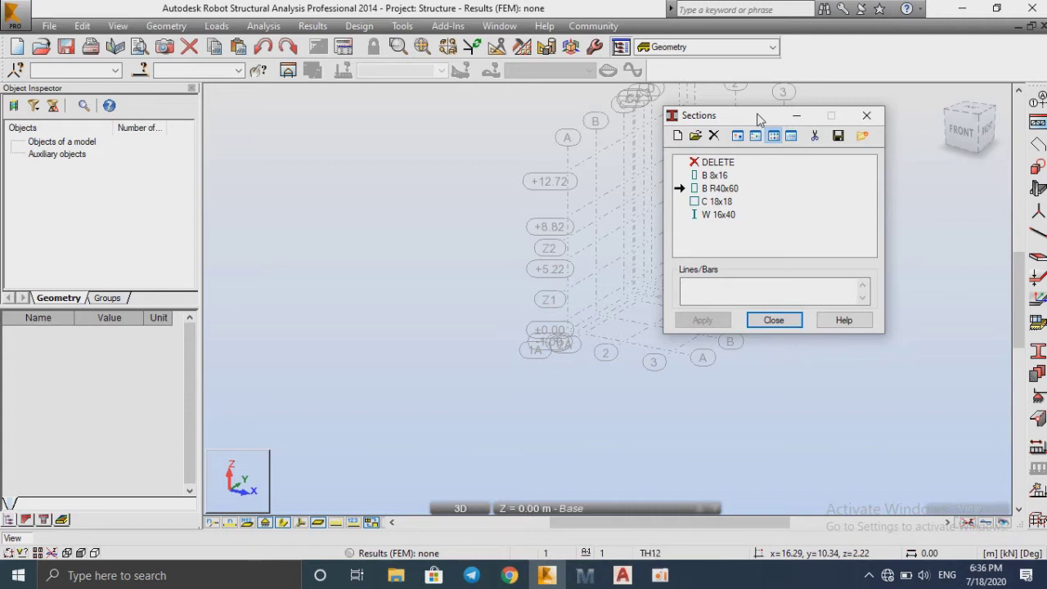
left_click(677, 136)
left_click_drag(815, 200, 728, 187)
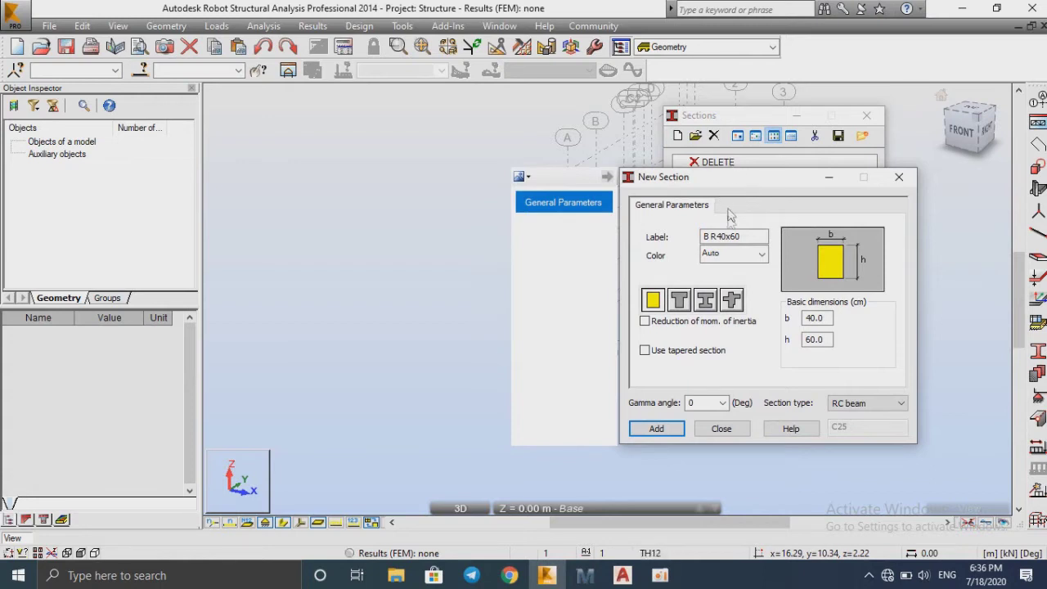
left_click(740, 236)
left_click(758, 253)
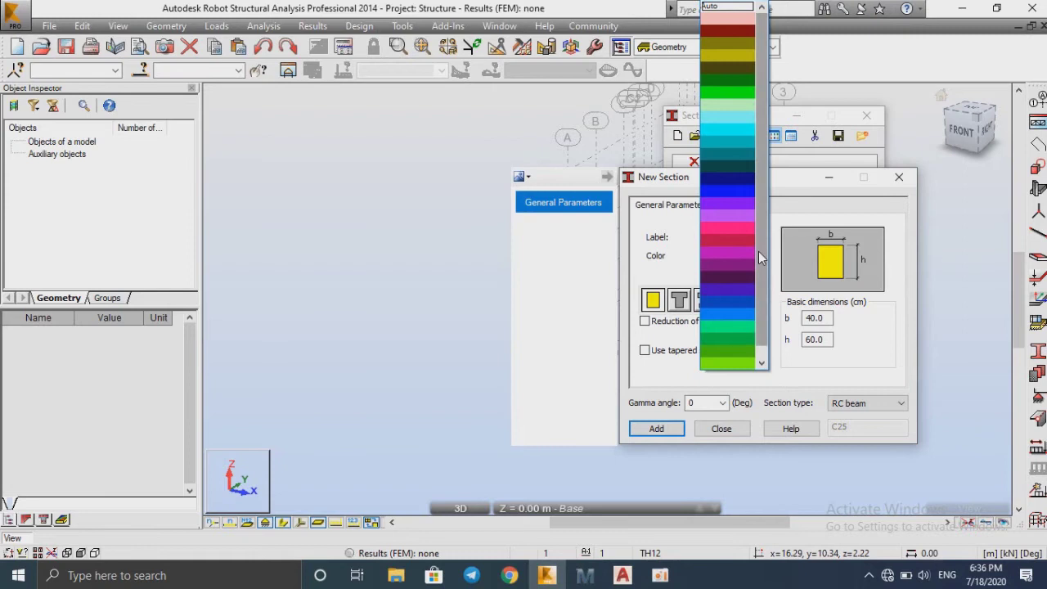
left_click(650, 254)
left_click_drag(710, 179, 676, 194)
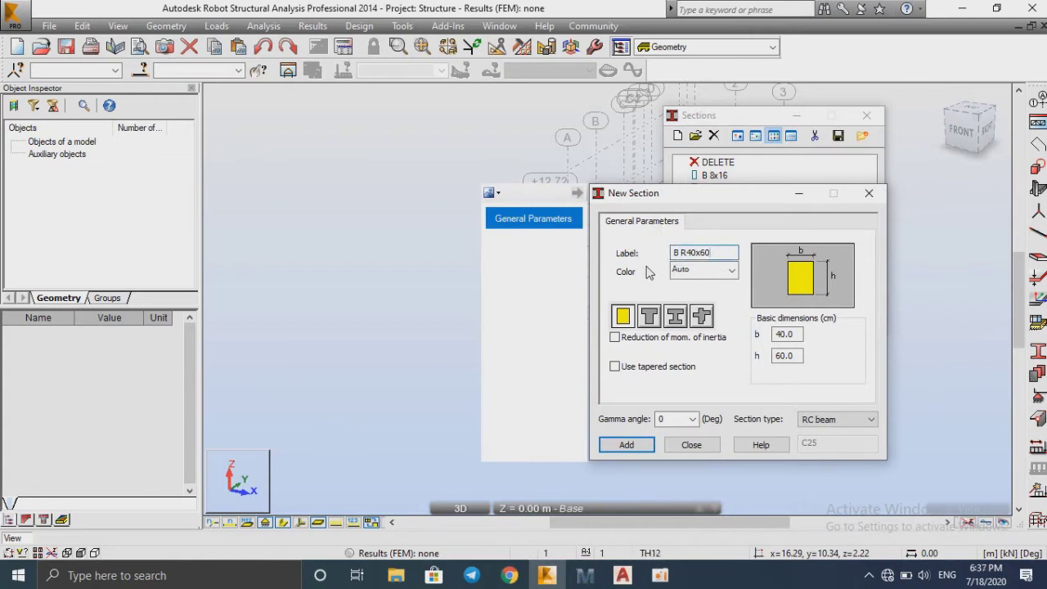
left_click(867, 195)
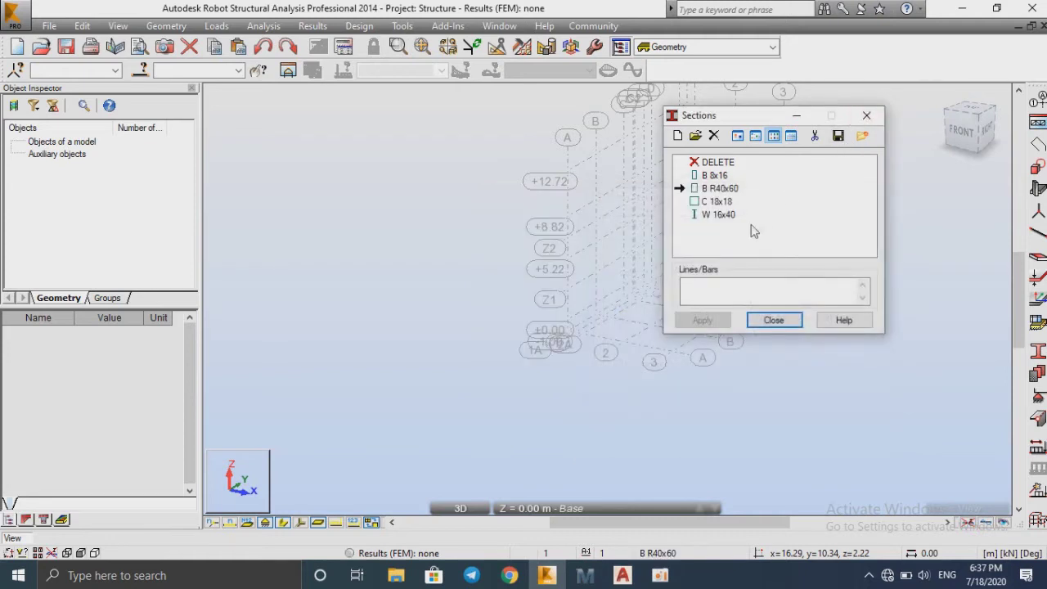
key("Escape")
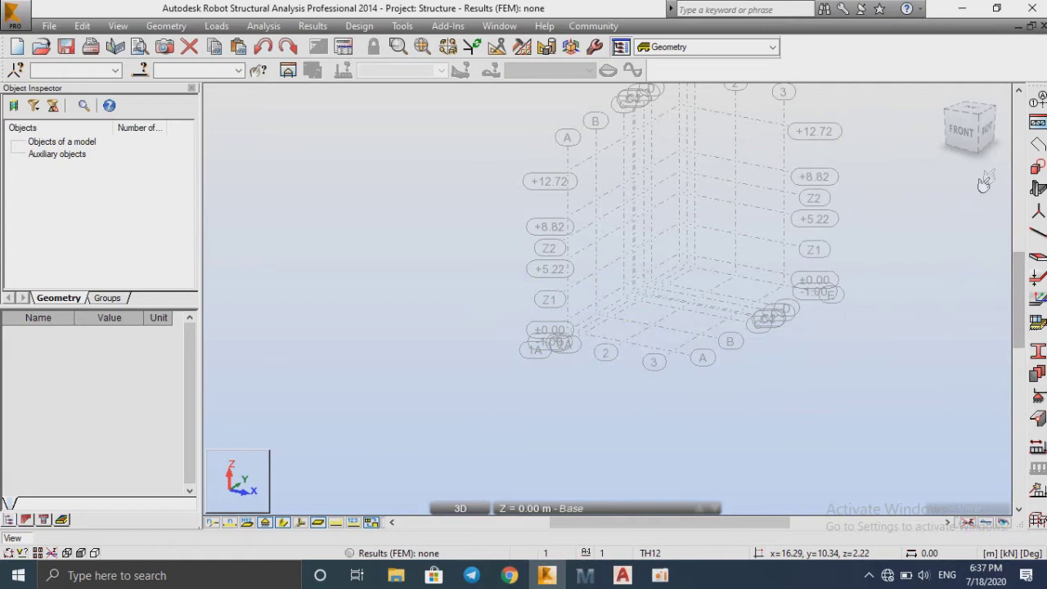
Step: Display the structural element tools and view the beam definition with the RC beam section type, then close the definition
left_click(1037, 190)
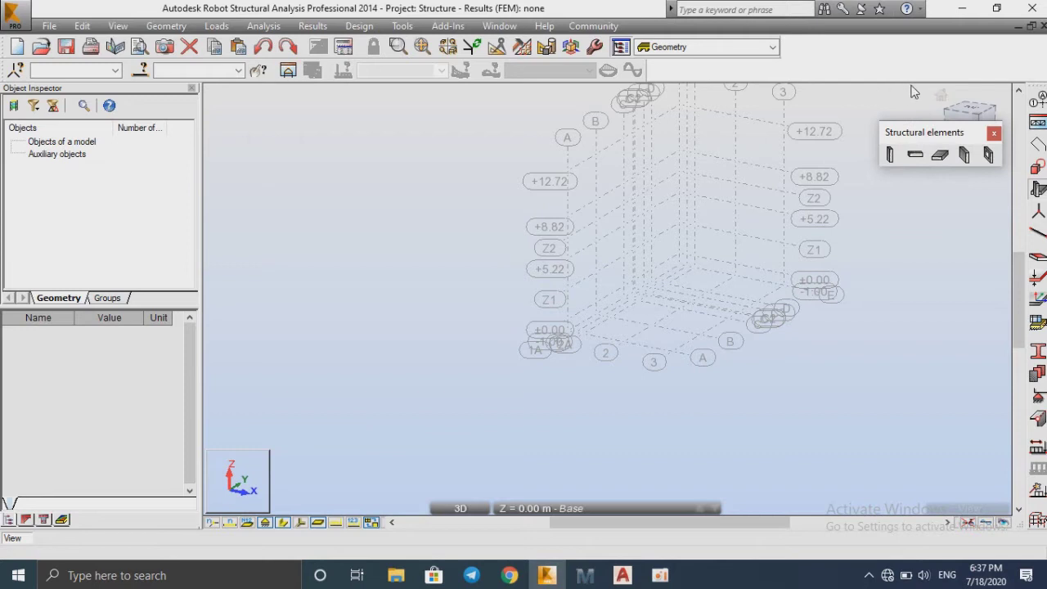
left_click_drag(920, 131, 912, 89)
left_click(907, 113)
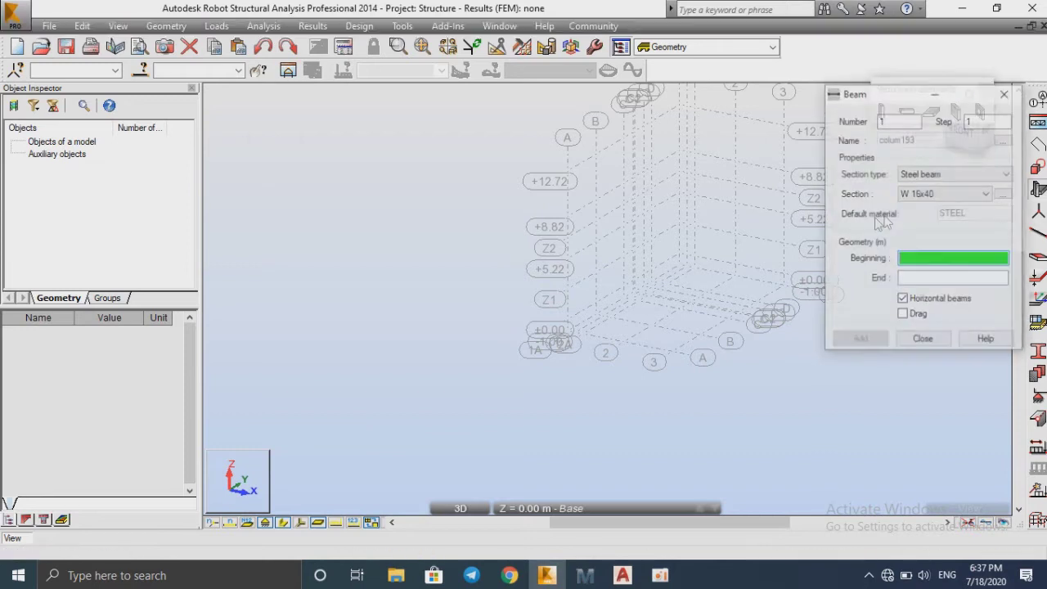
left_click_drag(877, 93, 766, 146)
left_click(842, 226)
left_click(818, 250)
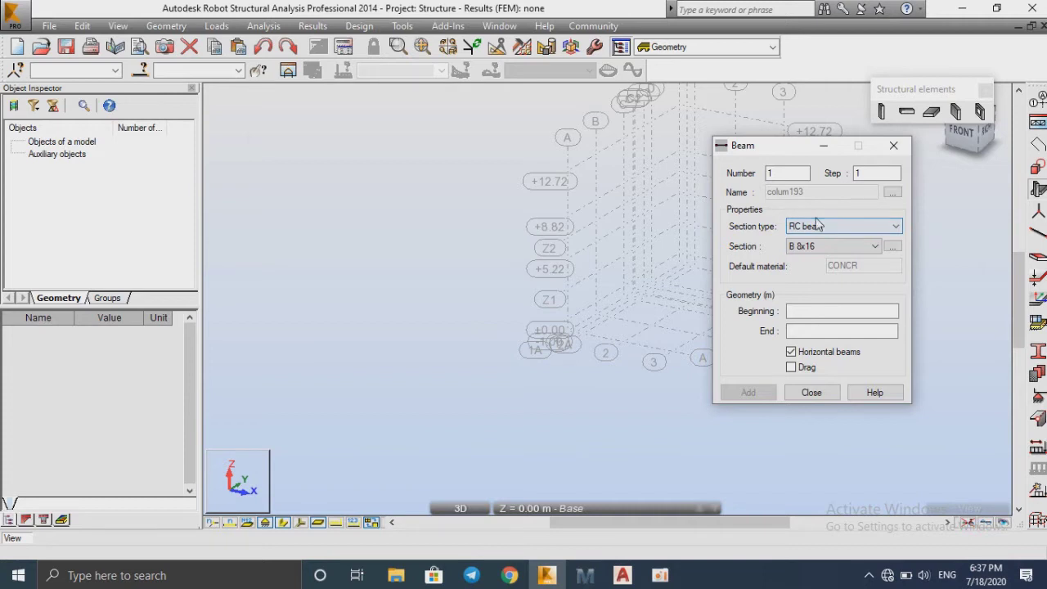
left_click(893, 145)
Step: Begin a column definition with the RC column type and start a new rectangular section of RC column type
left_click(882, 111)
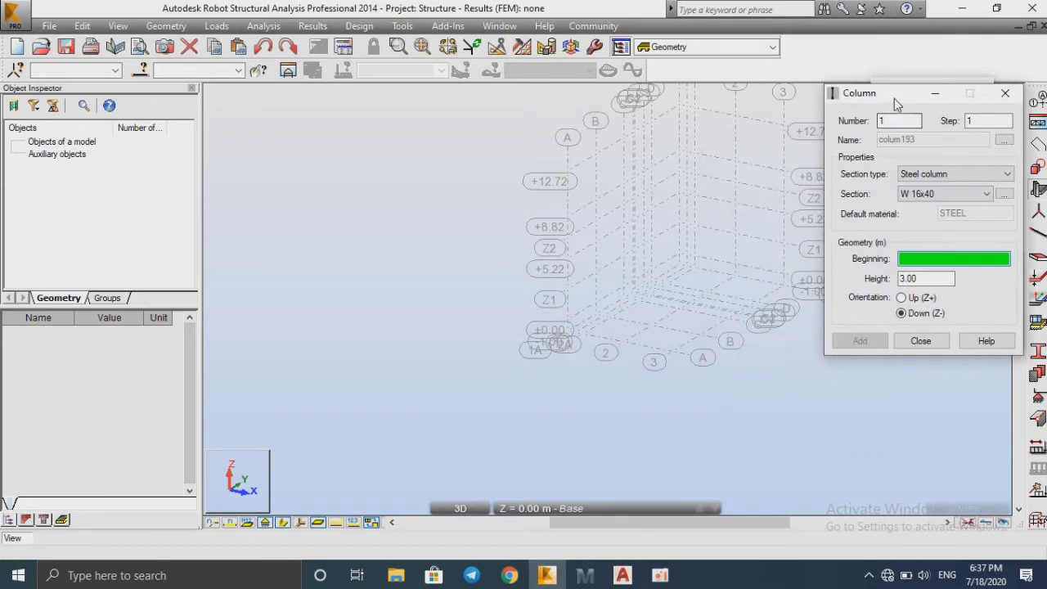
left_click_drag(903, 91, 764, 136)
left_click(809, 213)
left_click(777, 233)
left_click(863, 234)
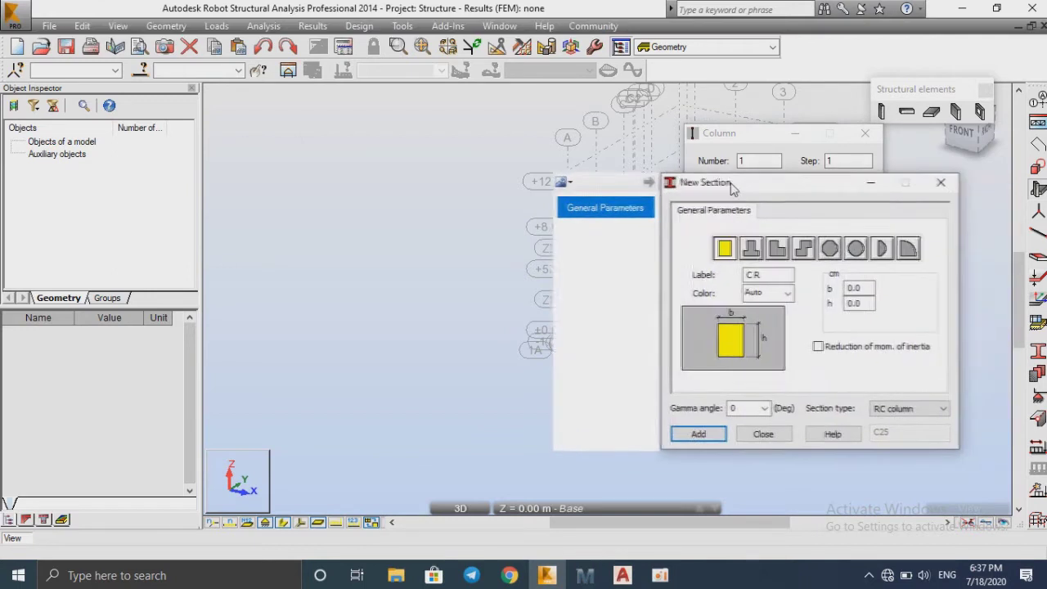
left_click_drag(765, 188, 800, 247)
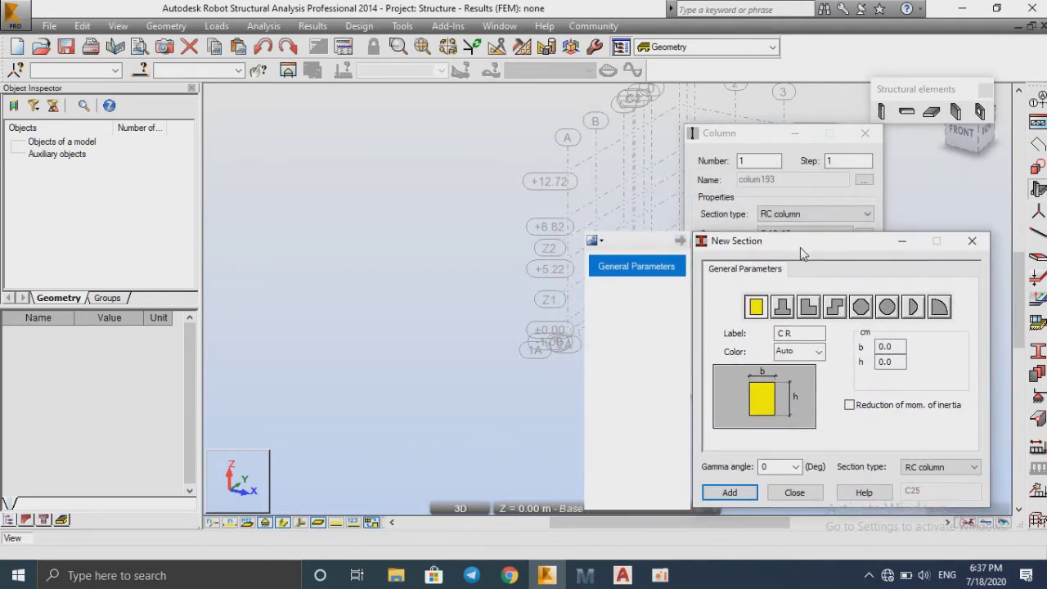
left_click(926, 467)
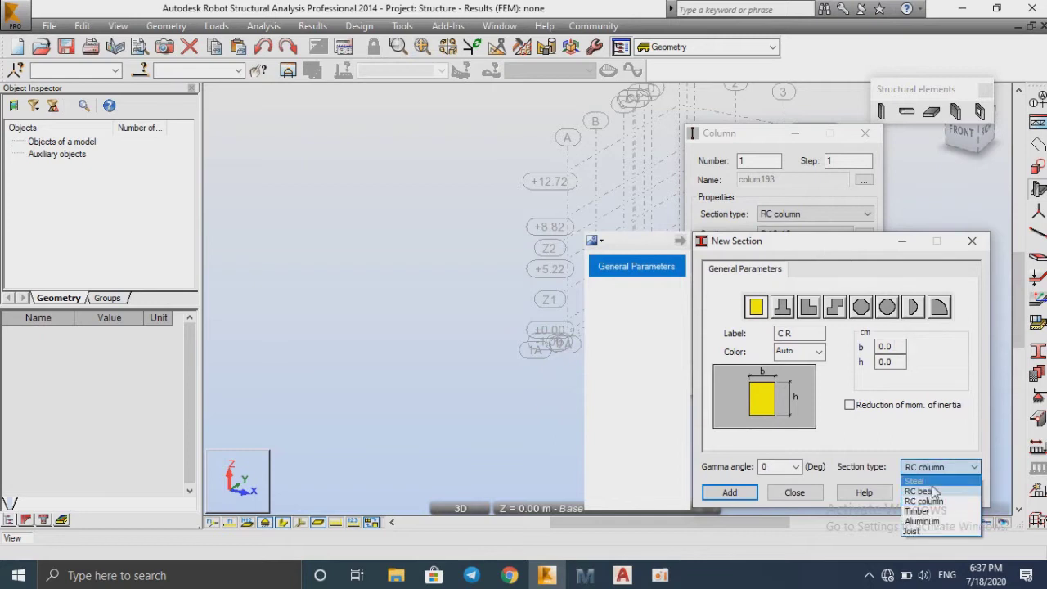
left_click(917, 499)
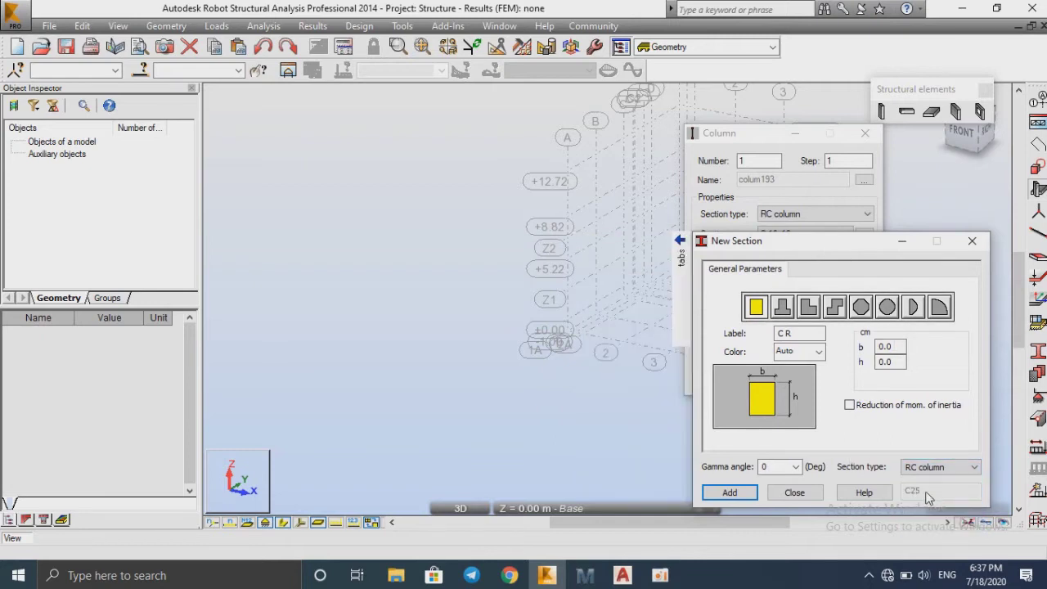
Step: Add a rectangular RC column section with b 20 cm and h 40 cm, and close the section definition
left_click_drag(795, 250, 755, 207)
left_click_drag(860, 303, 829, 303)
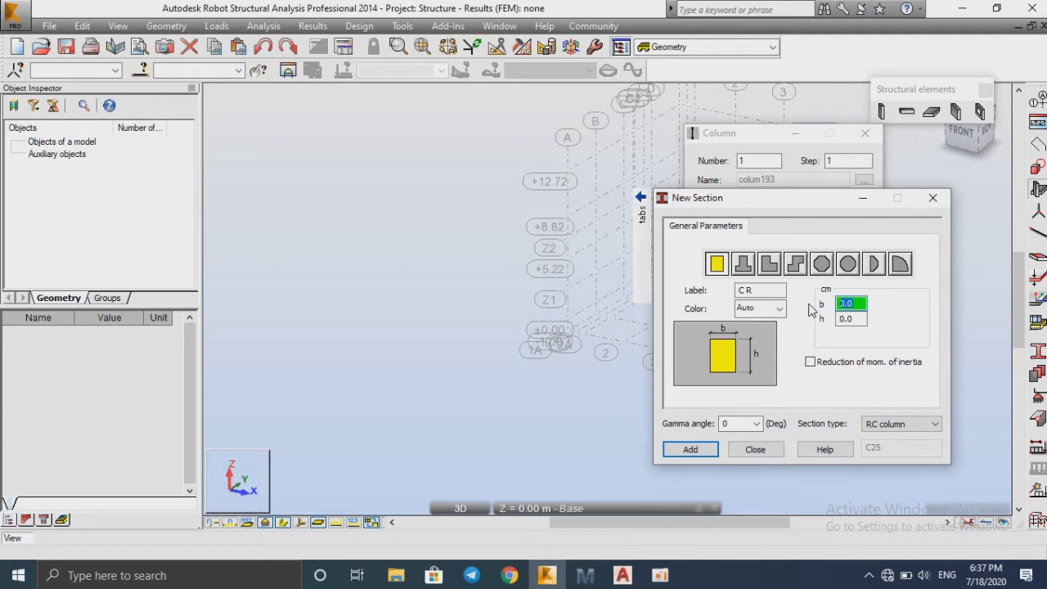
type("0")
key("Tab")
type("40")
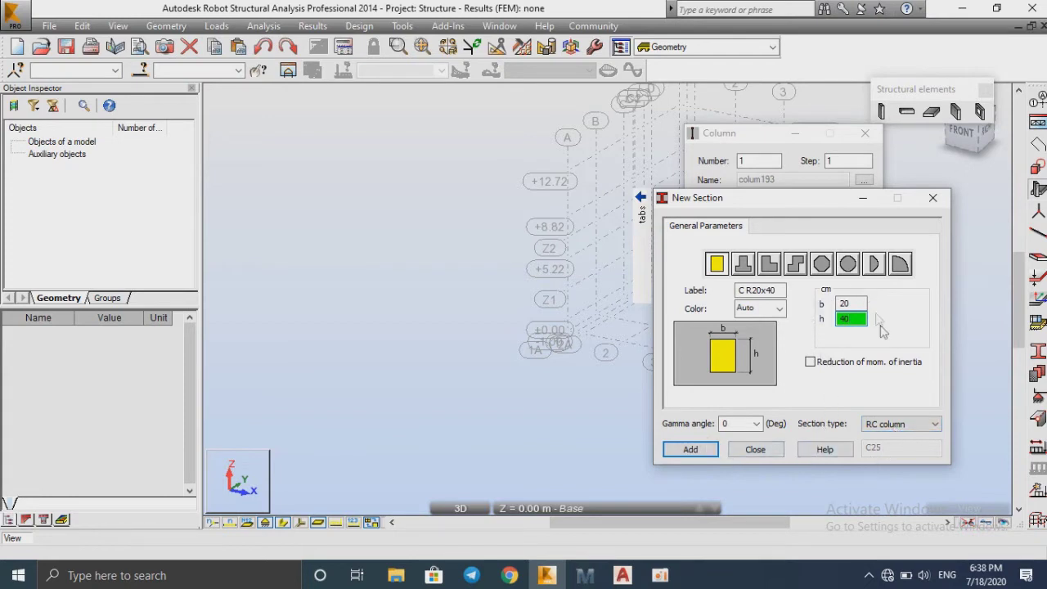
left_click(900, 425)
left_click(900, 436)
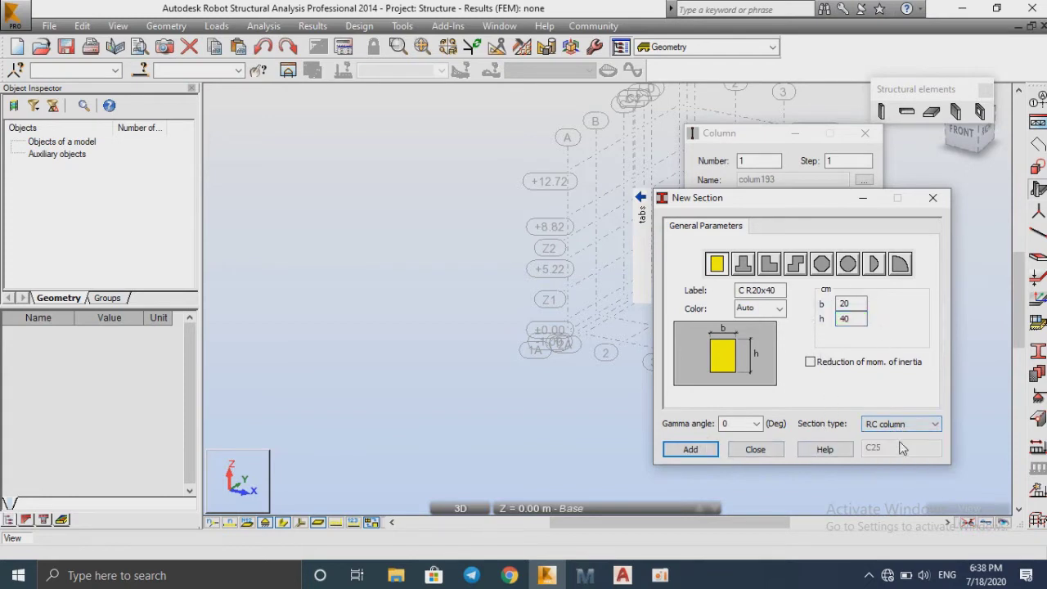
left_click(693, 450)
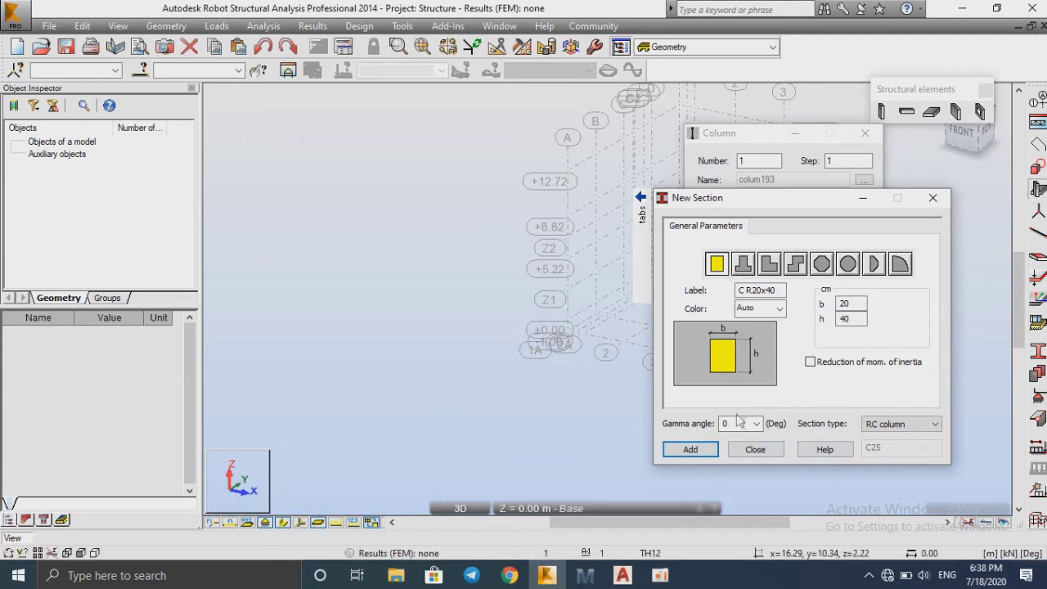
left_click(754, 449)
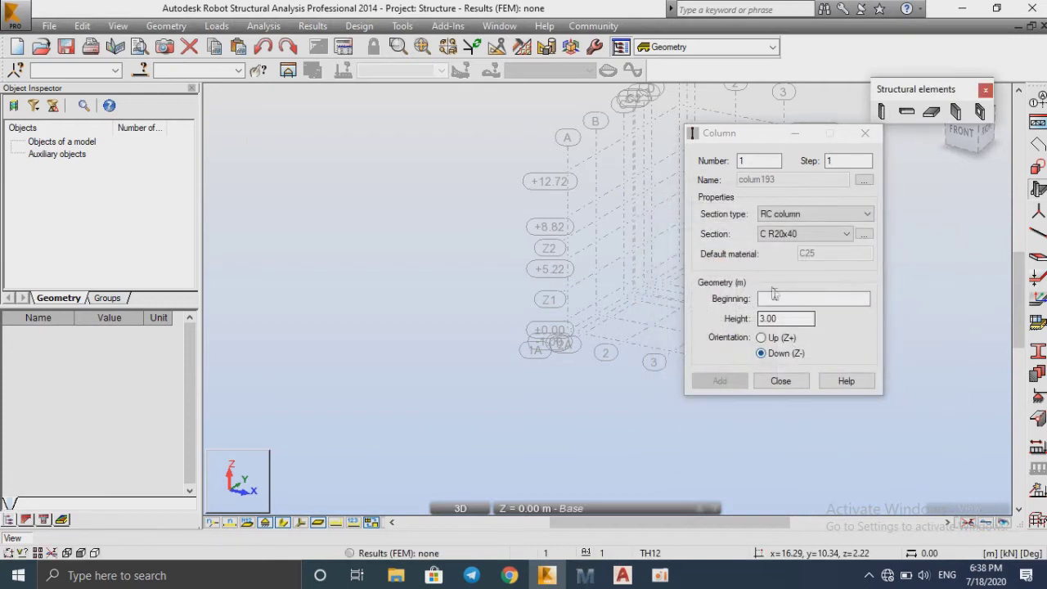
left_click_drag(749, 141, 853, 166)
left_click(915, 323)
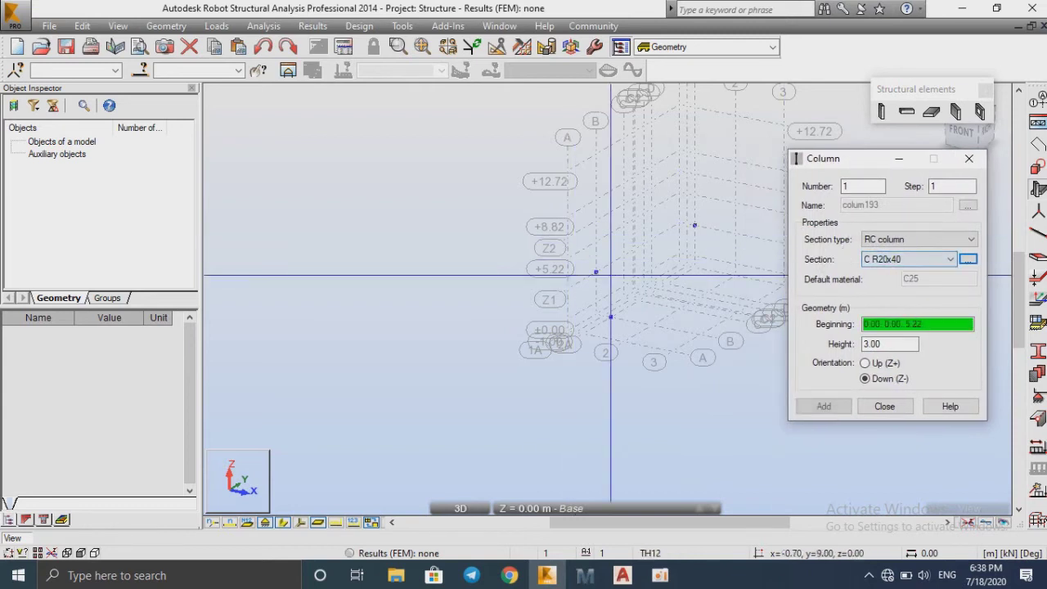
scroll(610, 275, "down", 2)
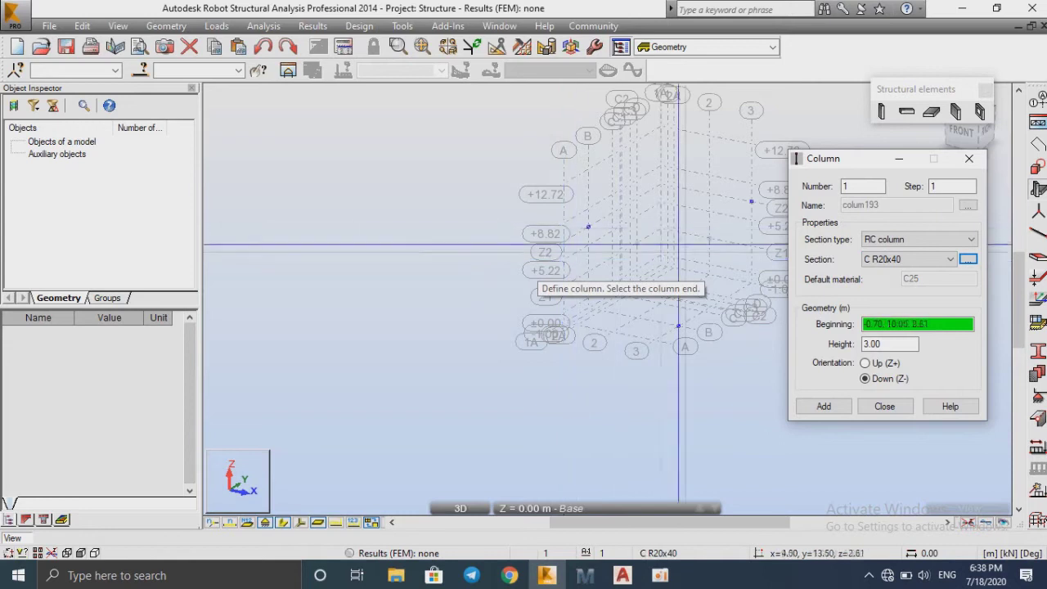
left_click_drag(834, 165, 717, 161)
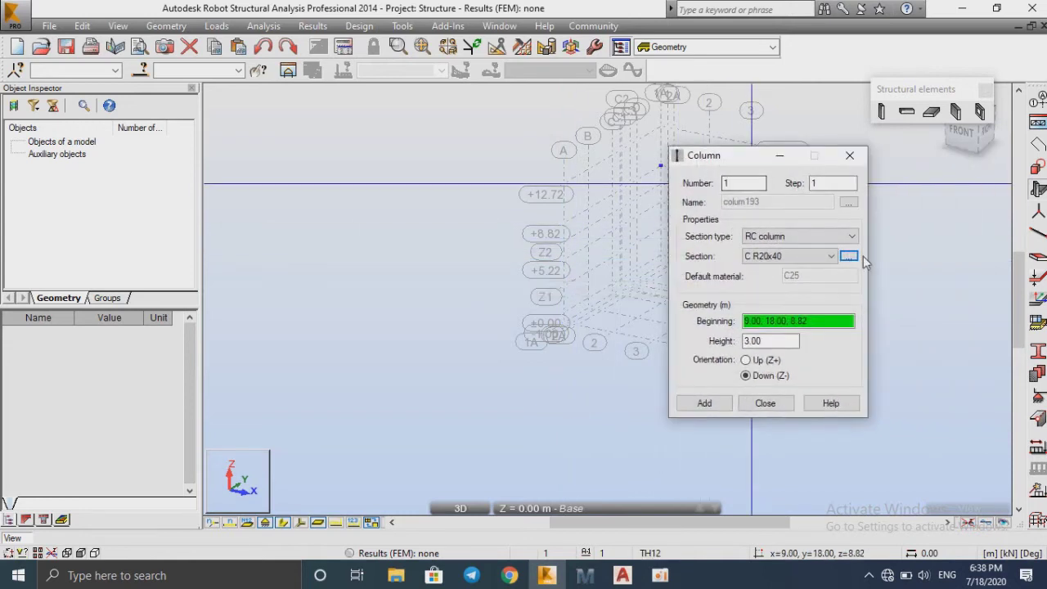
Step: Add a second rectangular RC column section with b 20 cm, h 20 cm and gamma angle 0, and close the column definition
left_click(733, 286)
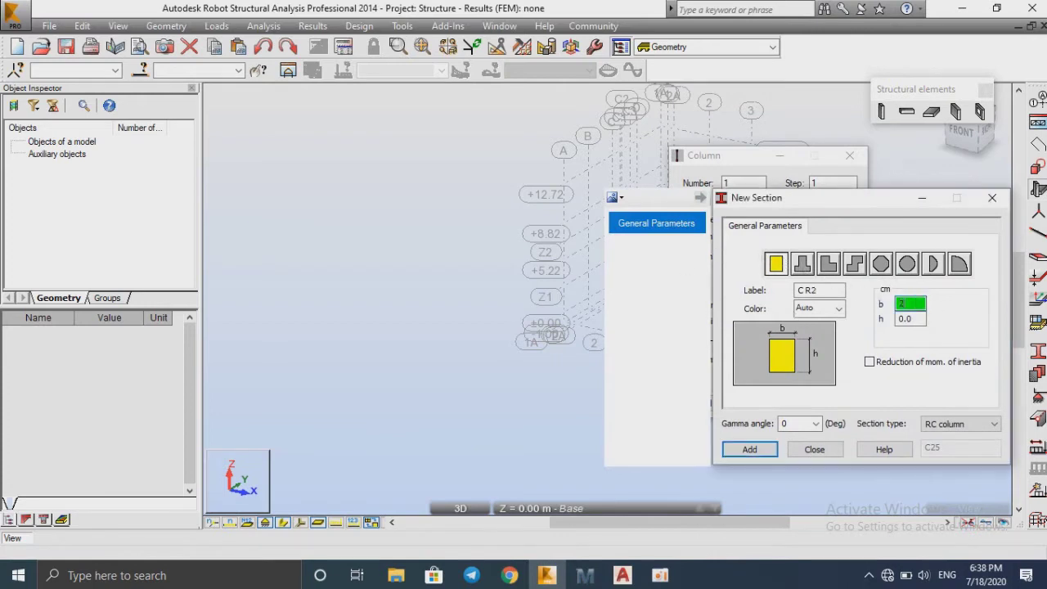
type("0")
key("Tab")
type("2")
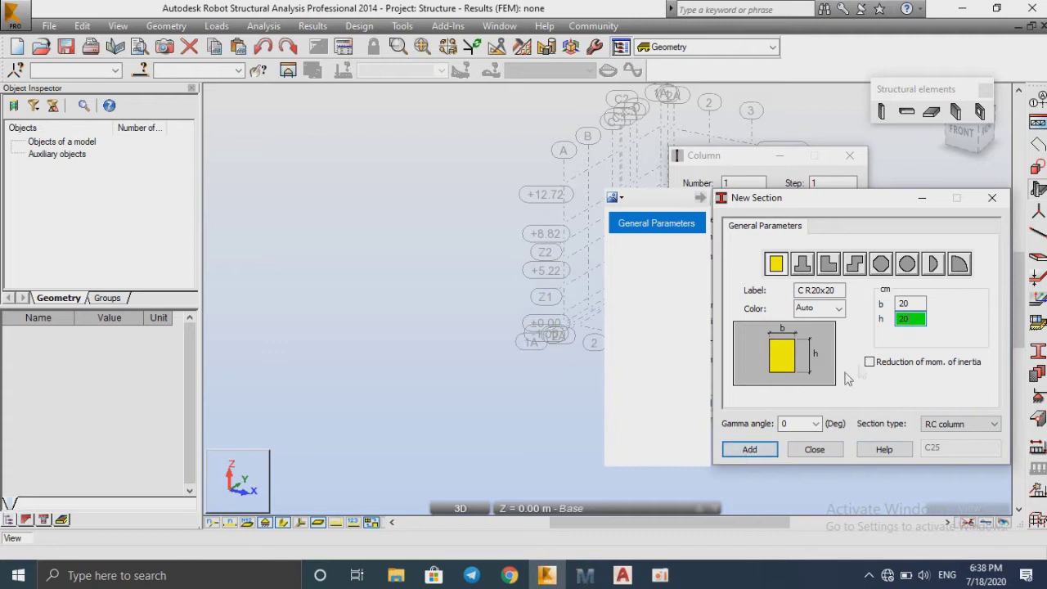
left_click(815, 423)
left_click(789, 438)
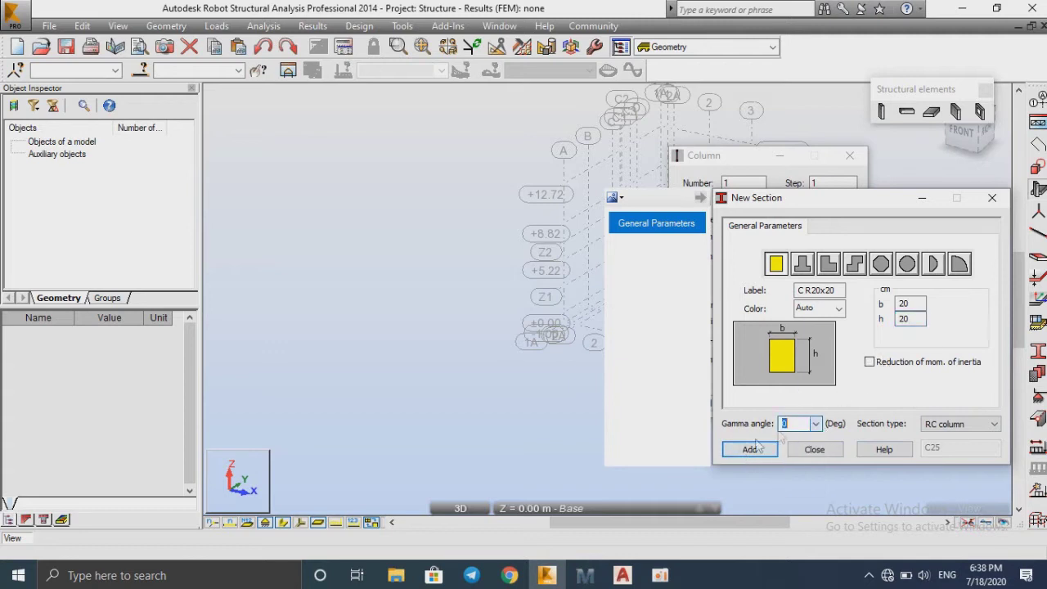
left_click(756, 454)
left_click(750, 450)
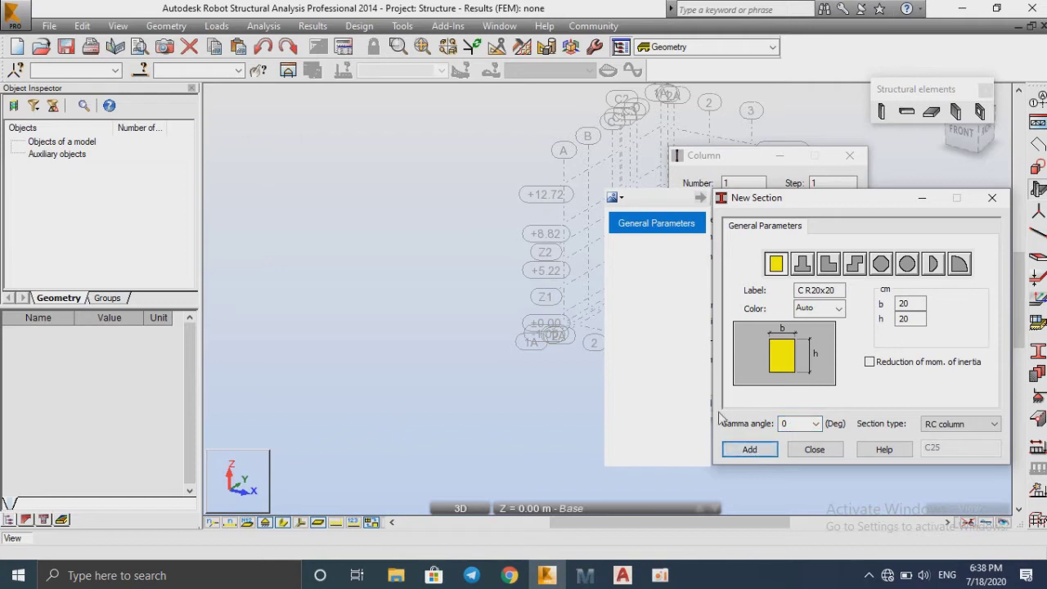
left_click(987, 293)
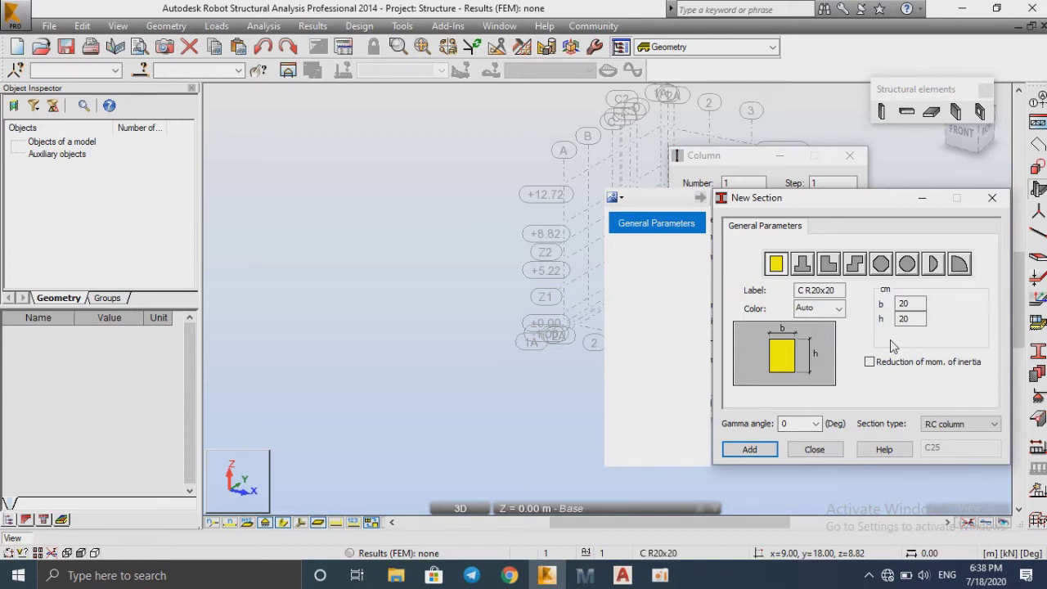
left_click(814, 449)
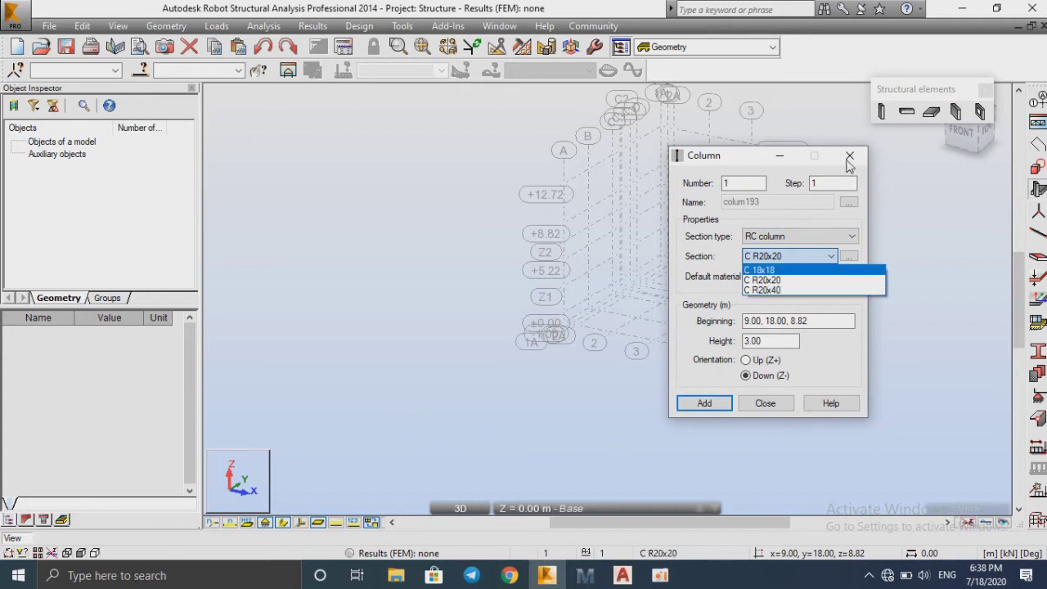
left_click(757, 398)
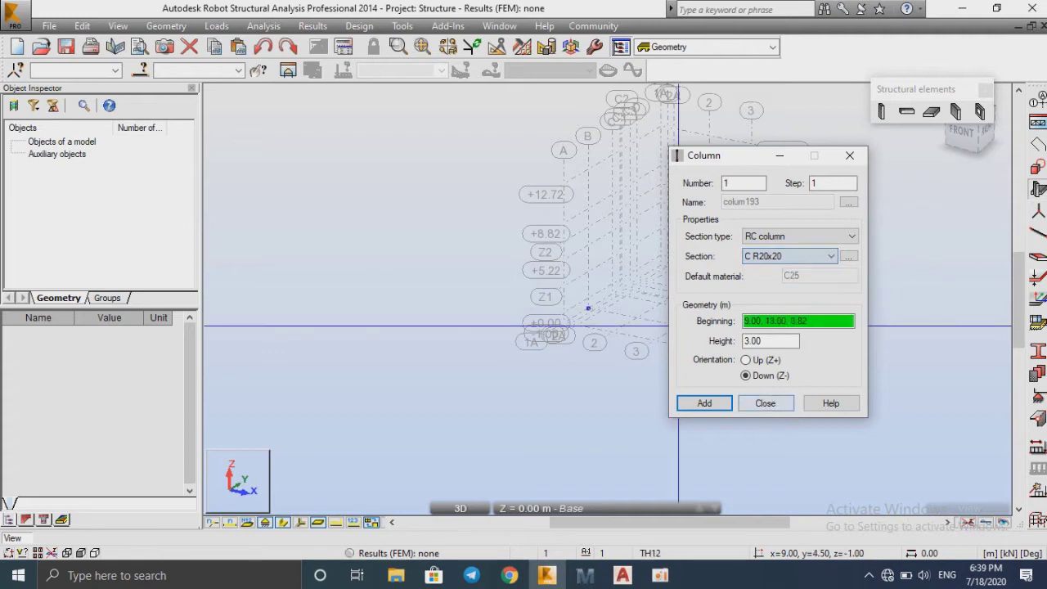
left_click(770, 409)
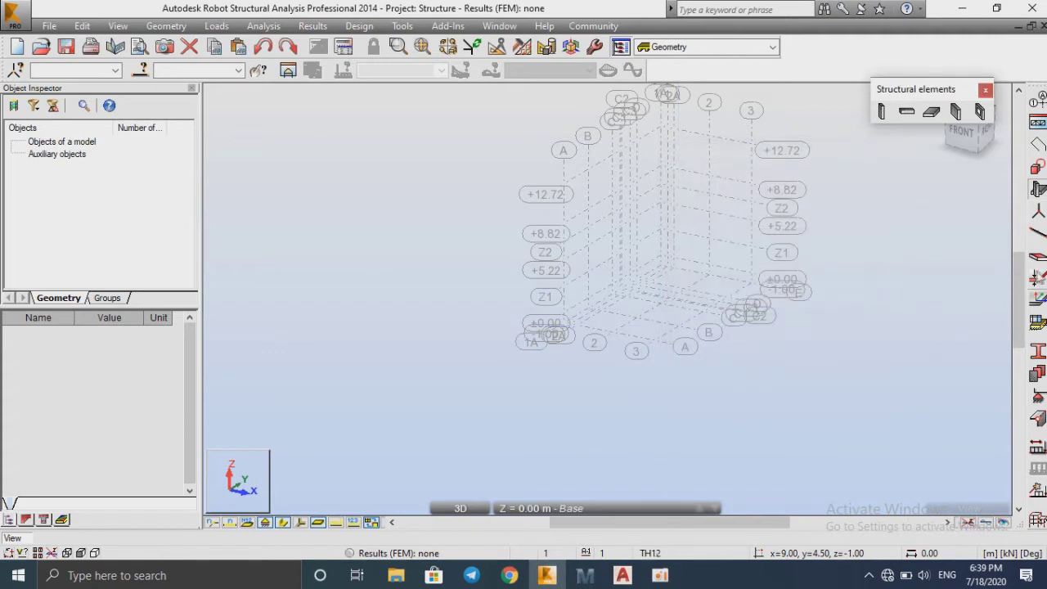
Step: Add a homogeneous constant panel thickness of 12 cm in material concrete25MPa, and close the thickness definitions
left_click(1037, 277)
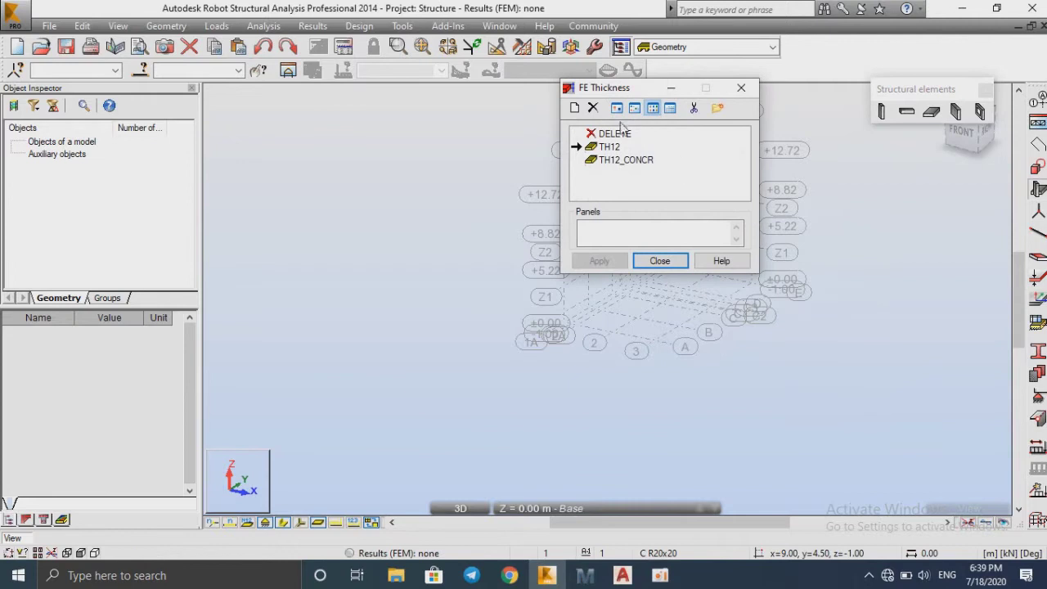
left_click(612, 147)
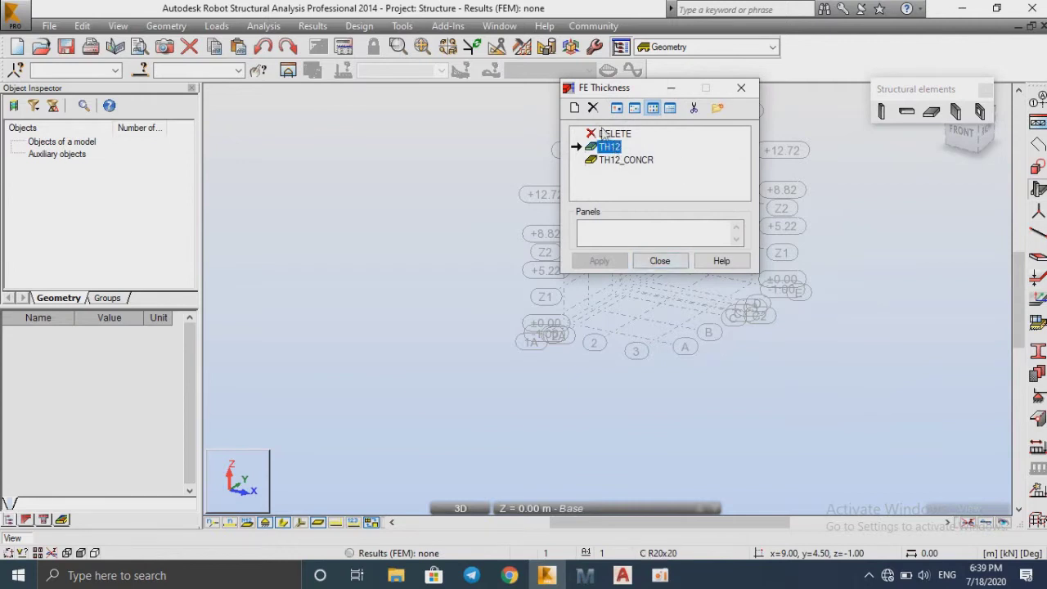
left_click(575, 108)
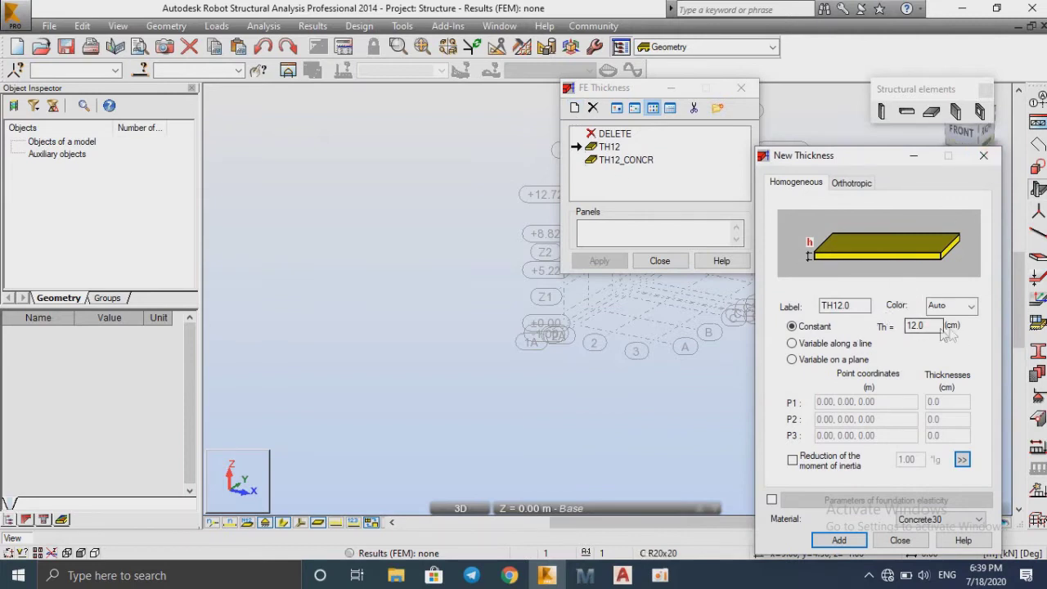
left_click(941, 519)
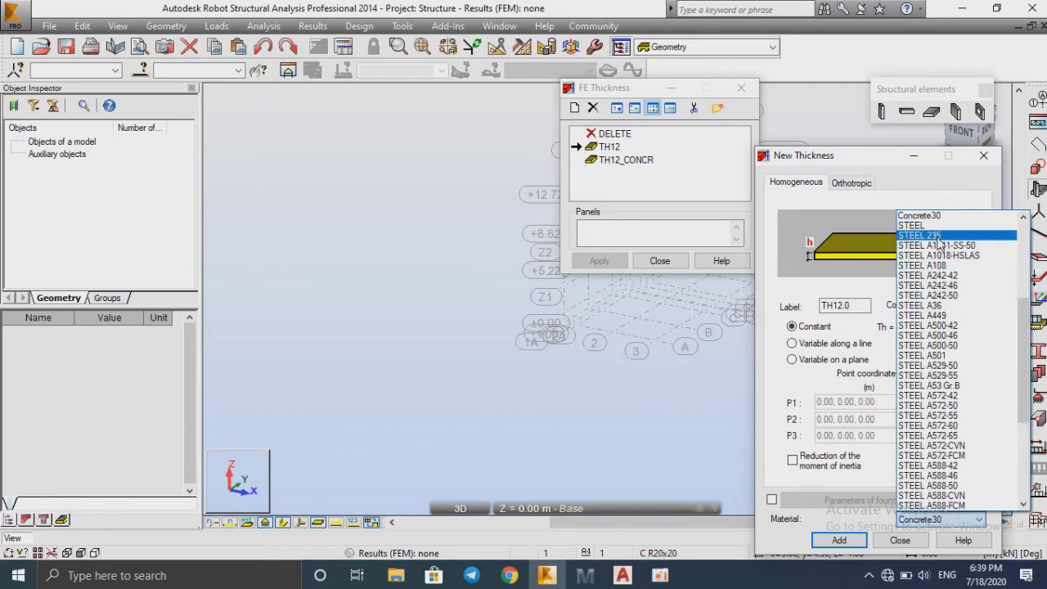
scroll(961, 397, "down", 5)
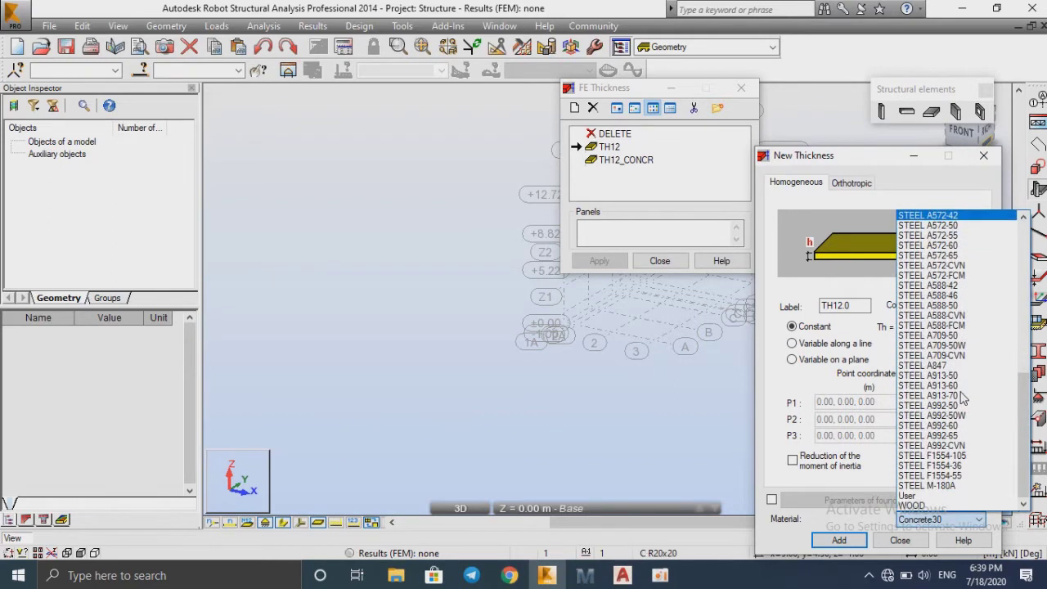
scroll(940, 360, "up", 10)
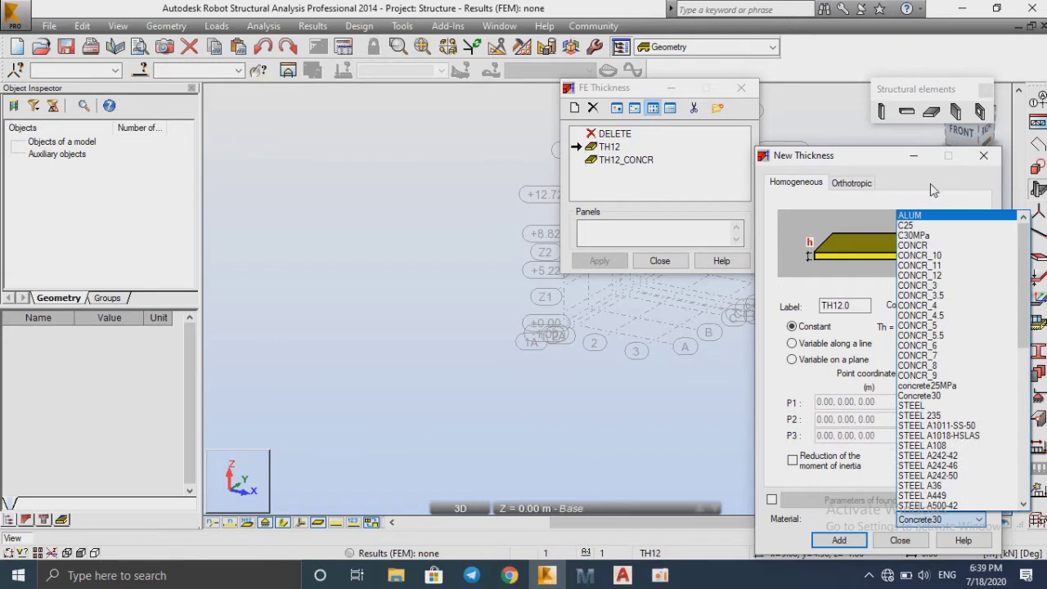
left_click(944, 385)
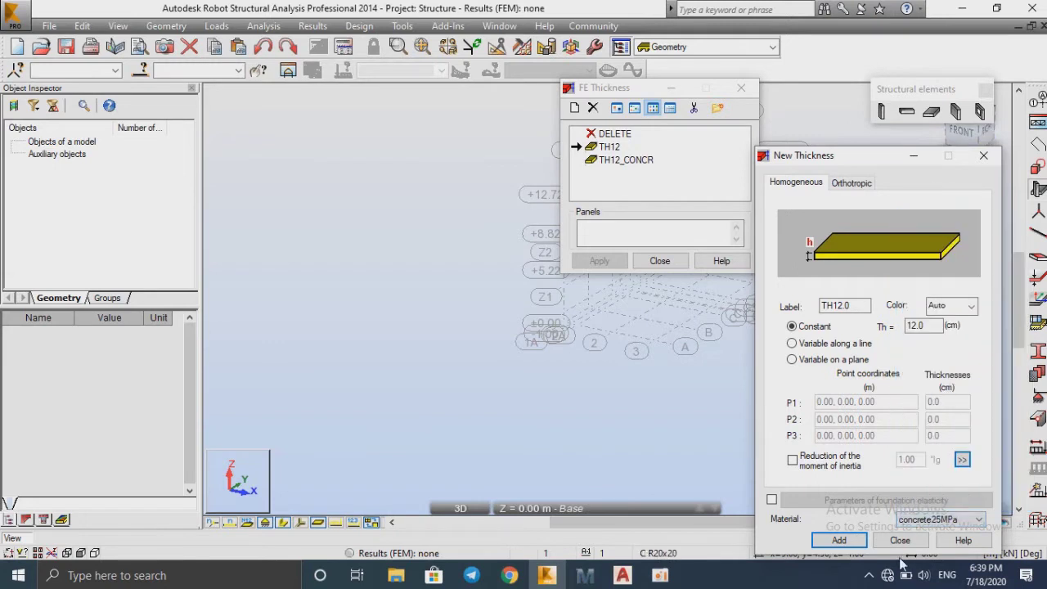
left_click(839, 540)
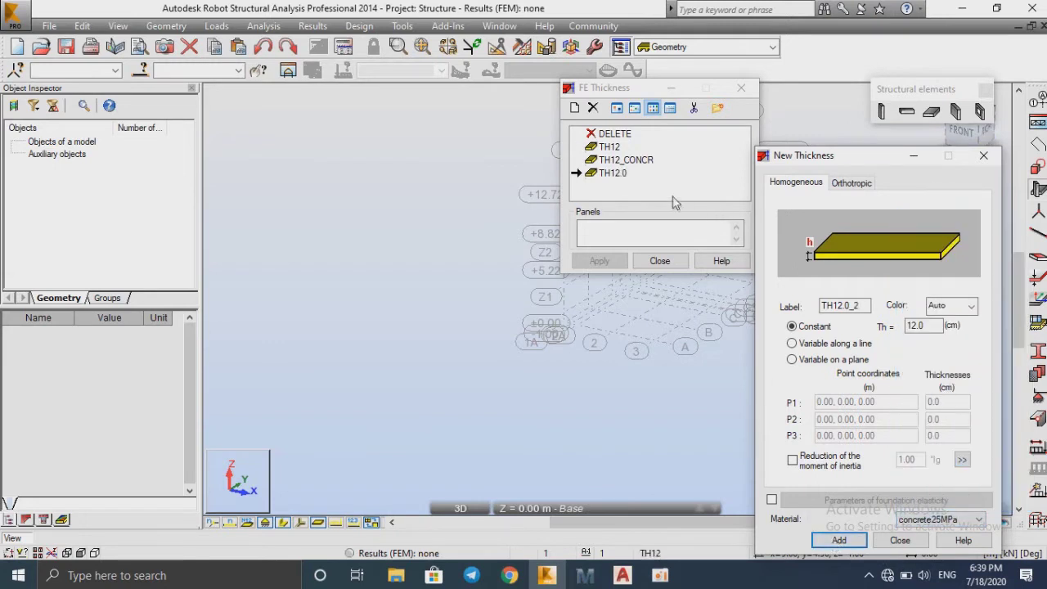
left_click(983, 155)
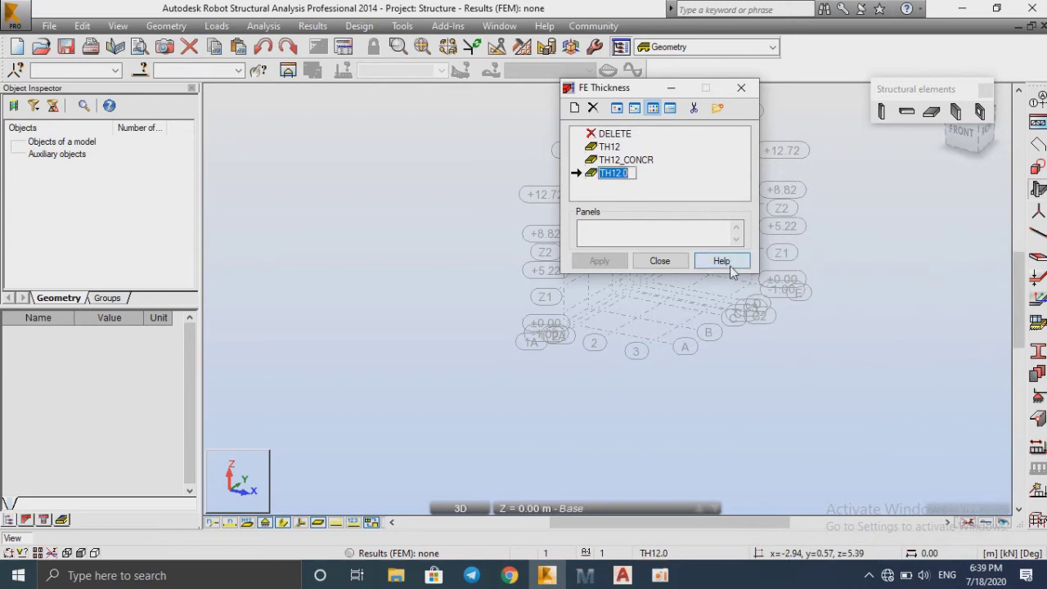
left_click(667, 262)
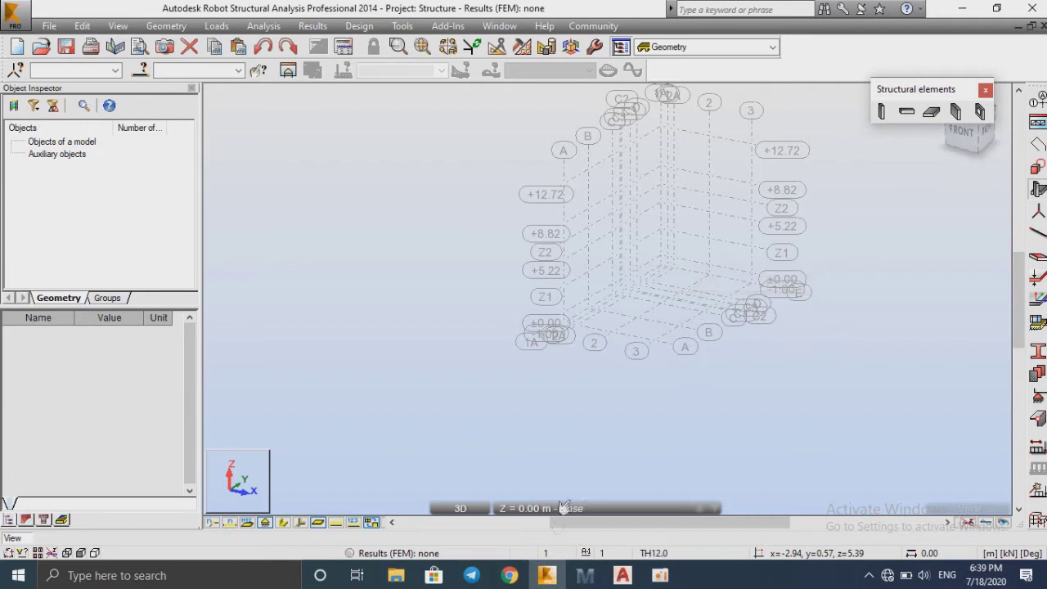
Step: Switch the model from the 3D view to the XY plan view
left_click(475, 508)
left_click(461, 474)
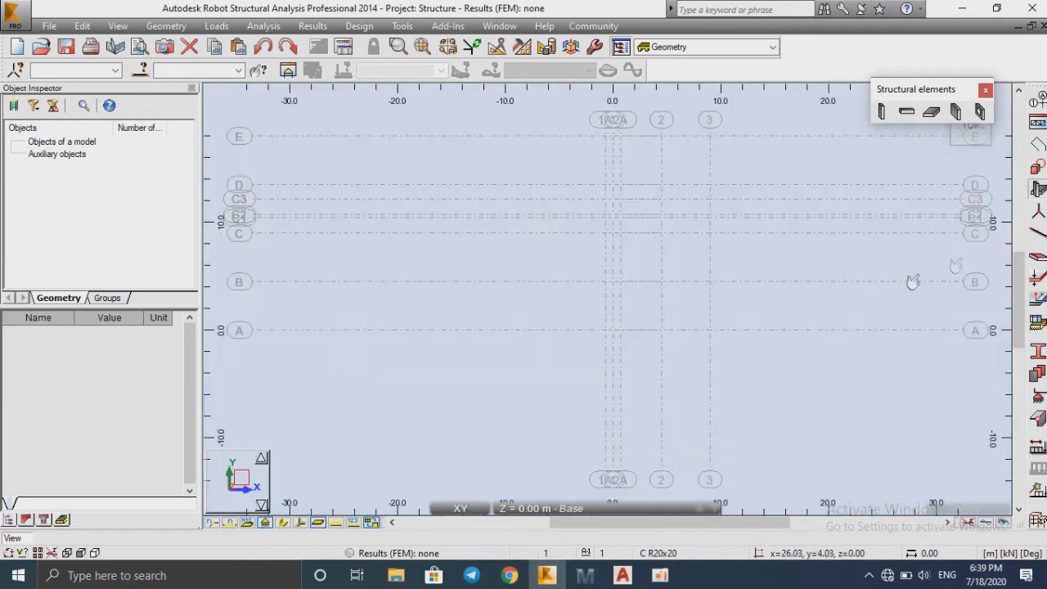
Step: Review the sections and section types available for a beam, and close the beam definition without placing one
left_click(906, 111)
left_click(873, 246)
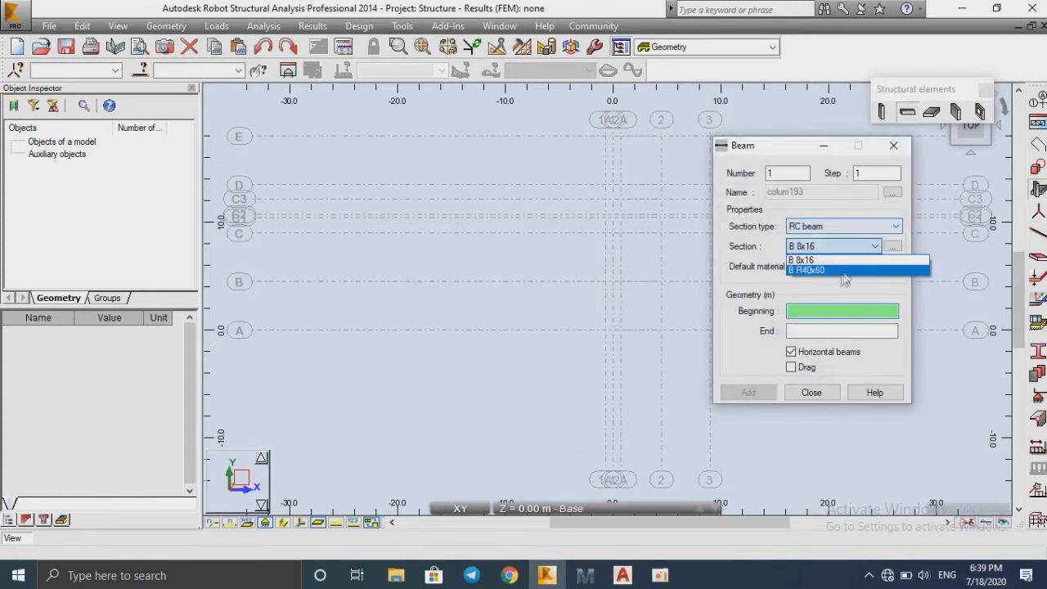
left_click(830, 245)
left_click(830, 226)
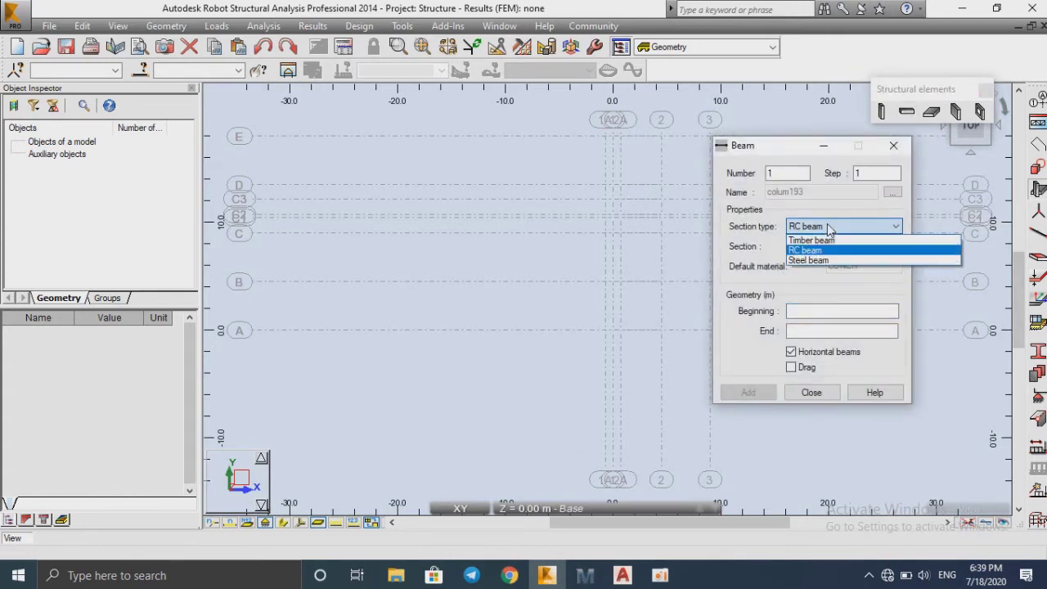
left_click(893, 145)
left_click(892, 146)
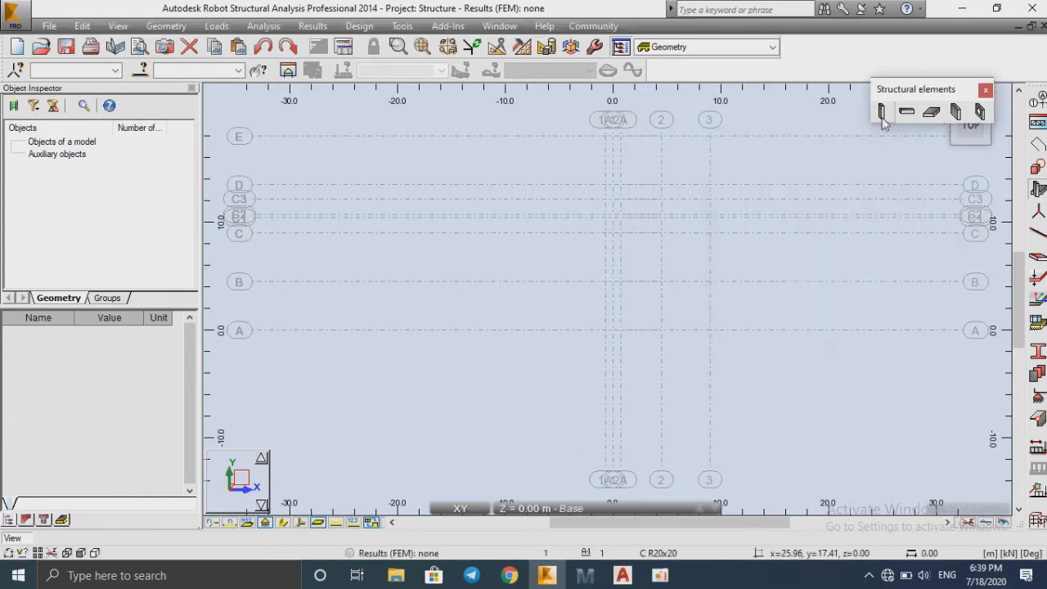
left_click(881, 111)
left_click(783, 257)
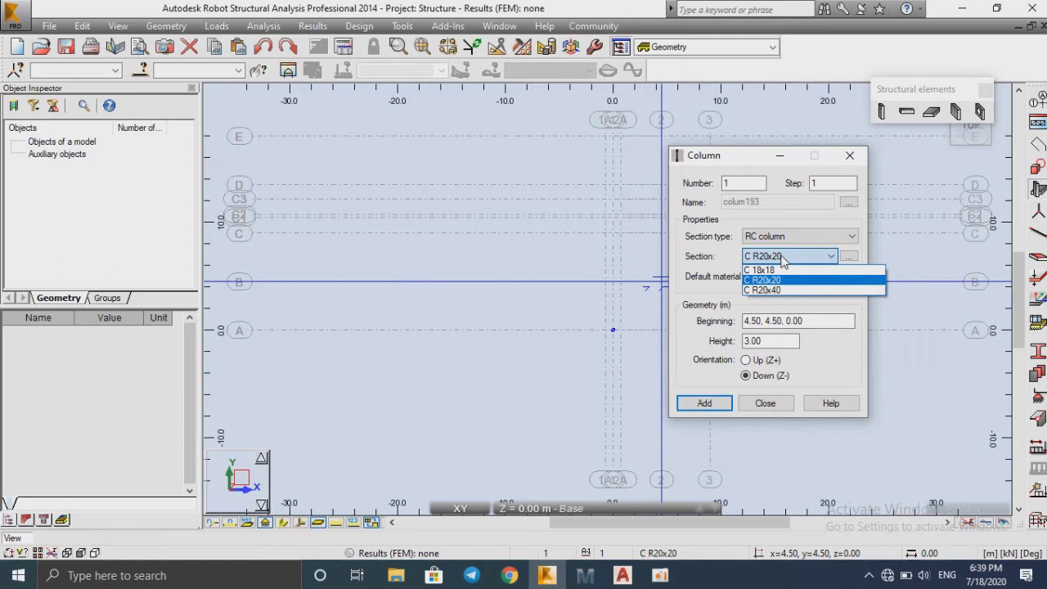
left_click(769, 280)
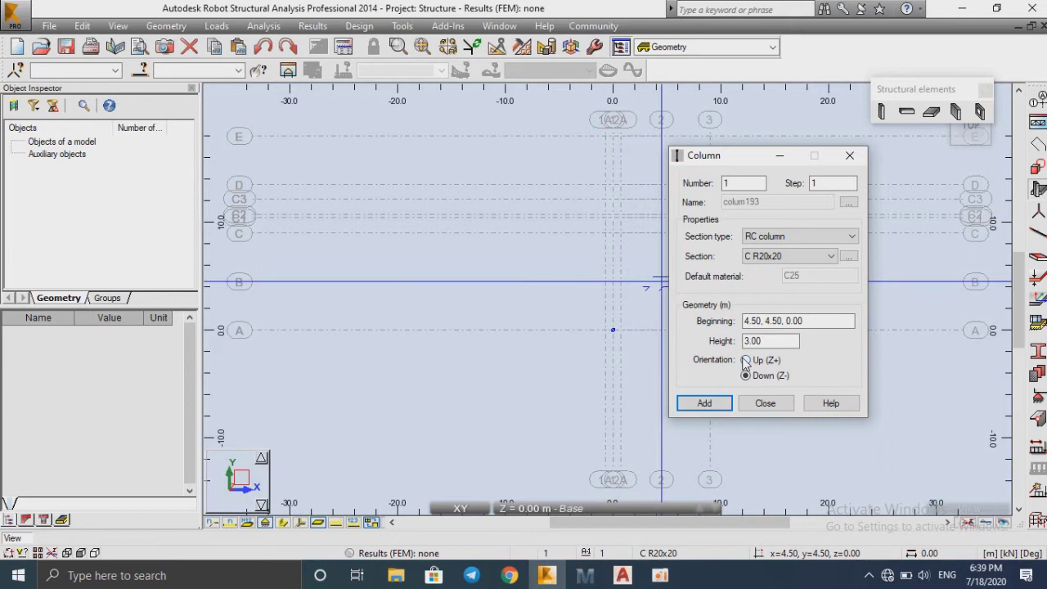
left_click(543, 509)
left_click(550, 473)
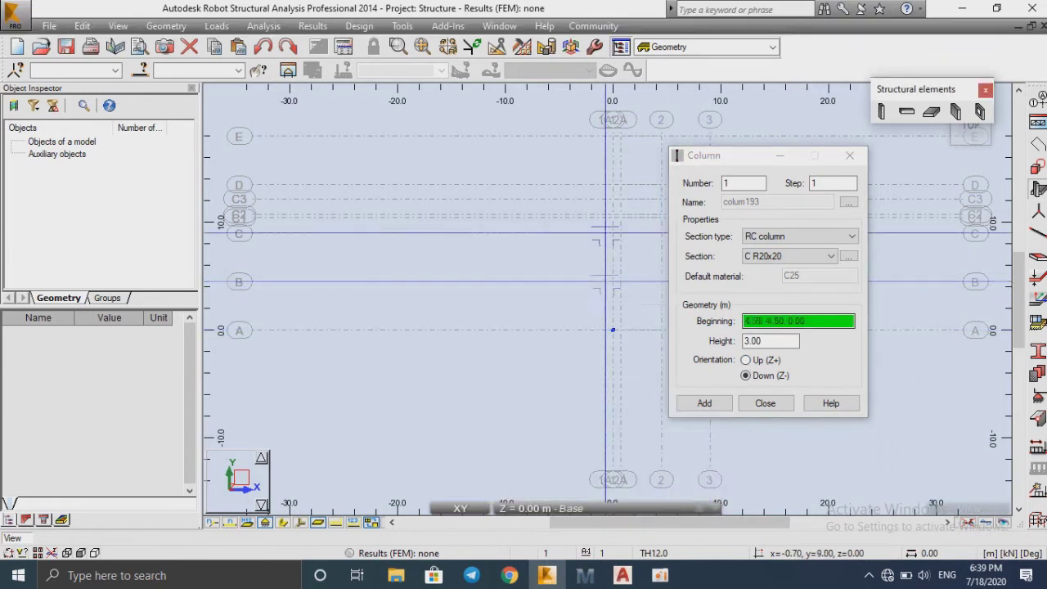
scroll(627, 174, "up", 3)
left_click_drag(714, 162, 838, 166)
scroll(542, 275, "down", 2)
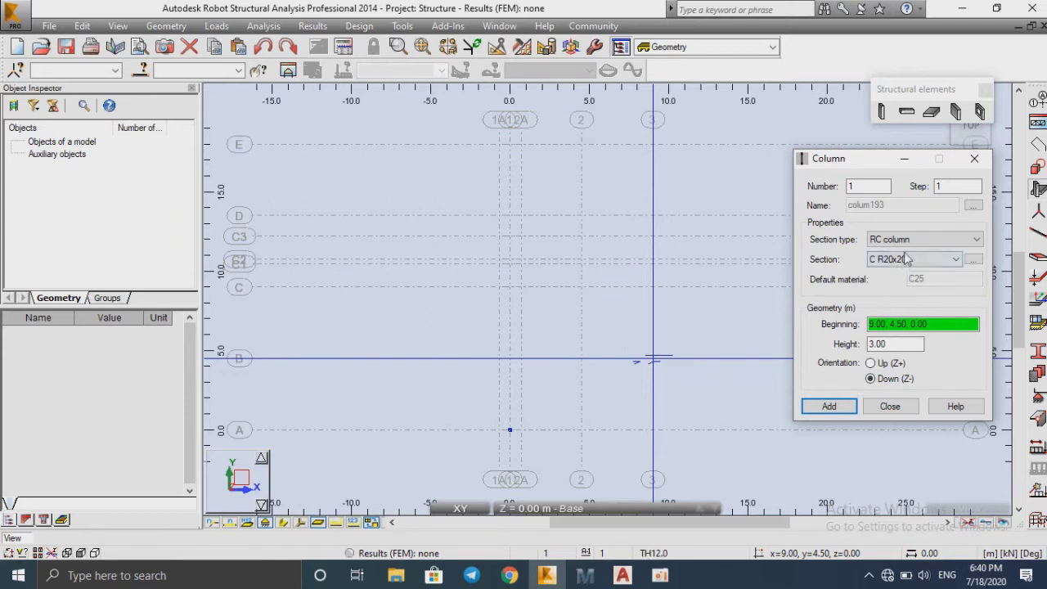
left_click(973, 159)
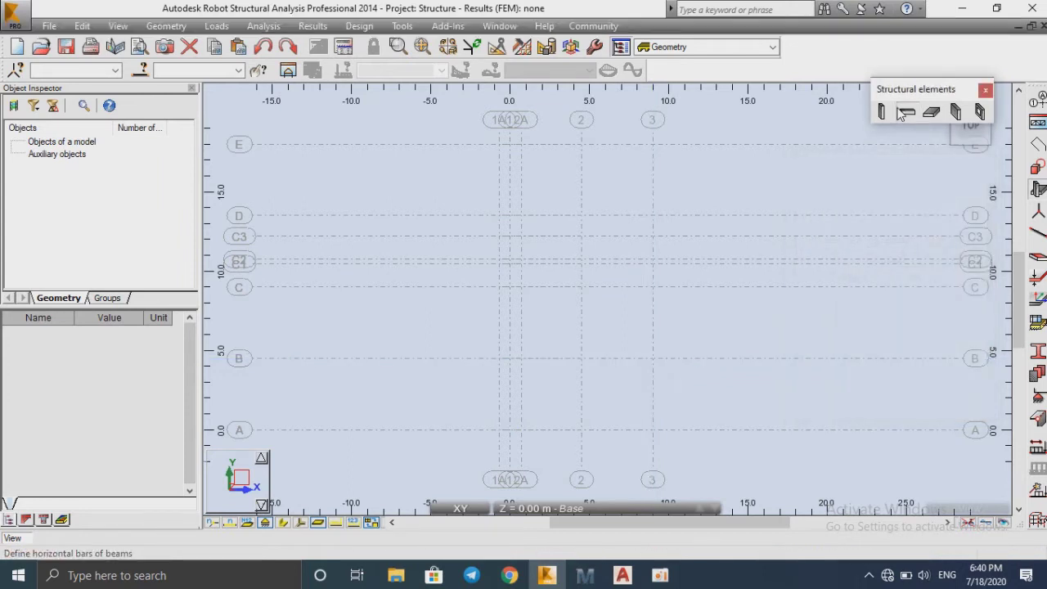
Step: Add a rectangular RC beam section with b 20 cm and h 40 cm from the beam definition
left_click(906, 112)
left_click(828, 232)
left_click(822, 237)
left_click(834, 245)
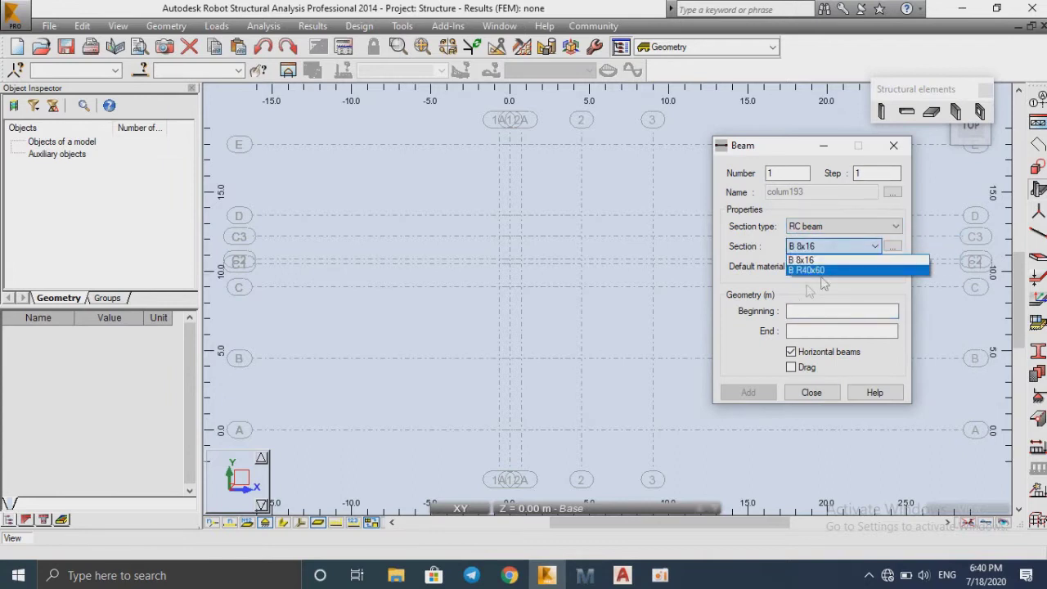
left_click(883, 259)
left_click(892, 247)
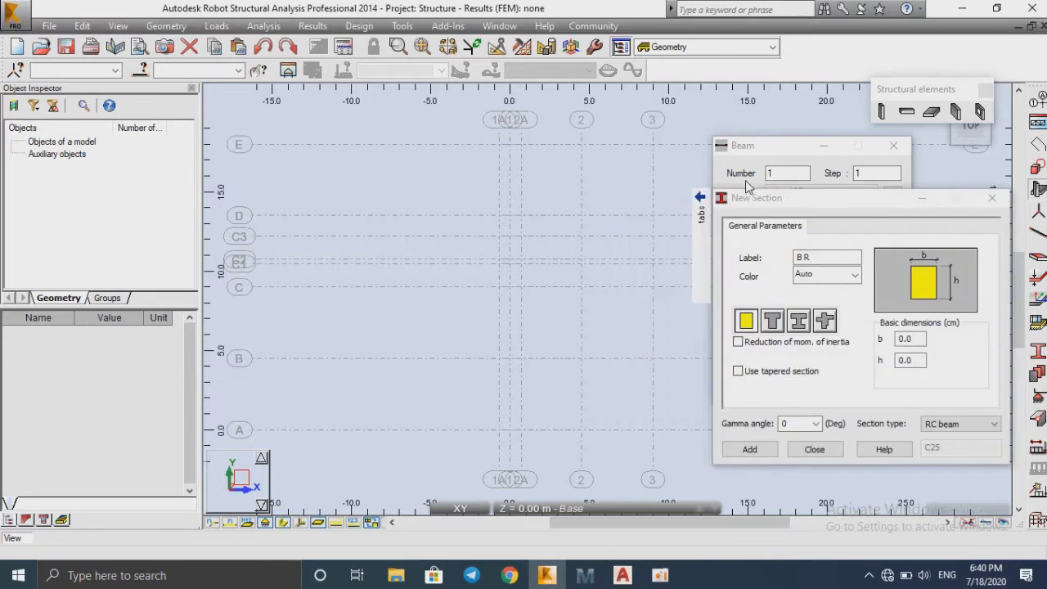
double_click(904, 339)
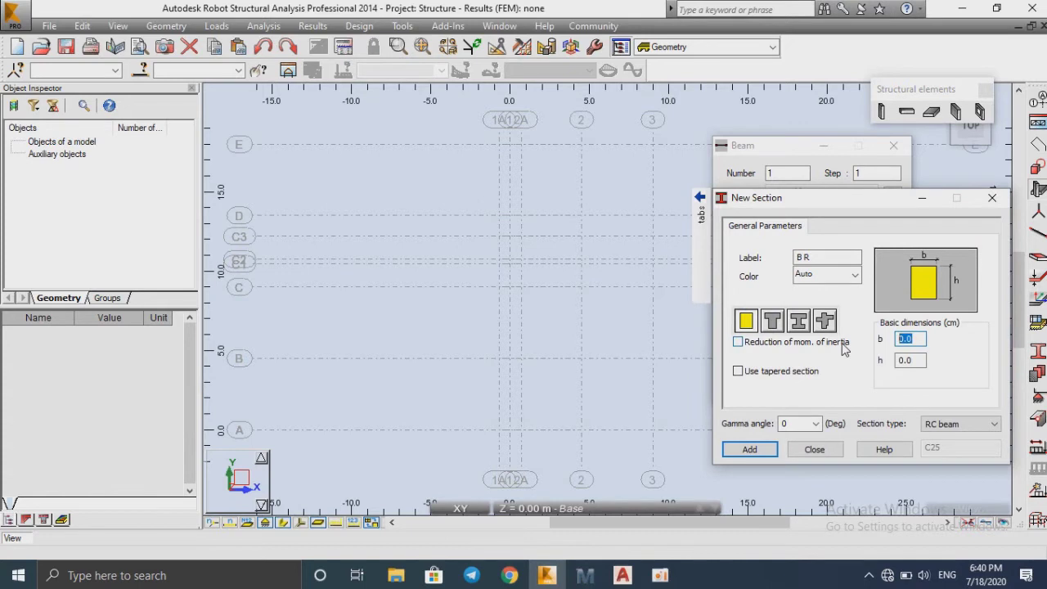
type("20")
key("Tab")
type("40")
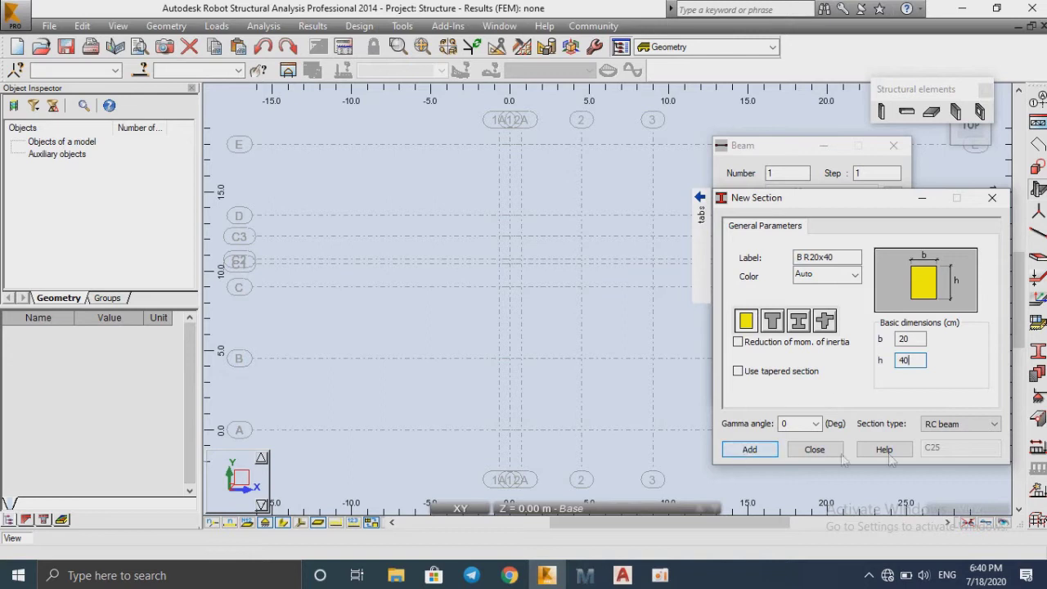
left_click(725, 448)
Step: Add a second rectangular RC beam section with b 20 cm and h 20 cm, and close the section definition
double_click(908, 338)
double_click(908, 360)
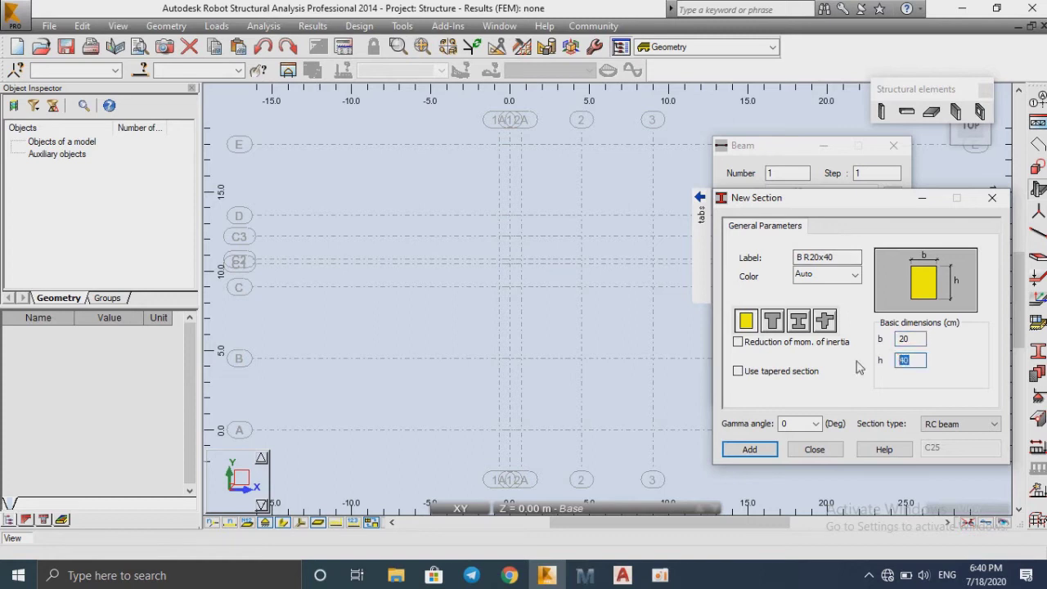
type("20")
left_click(746, 449)
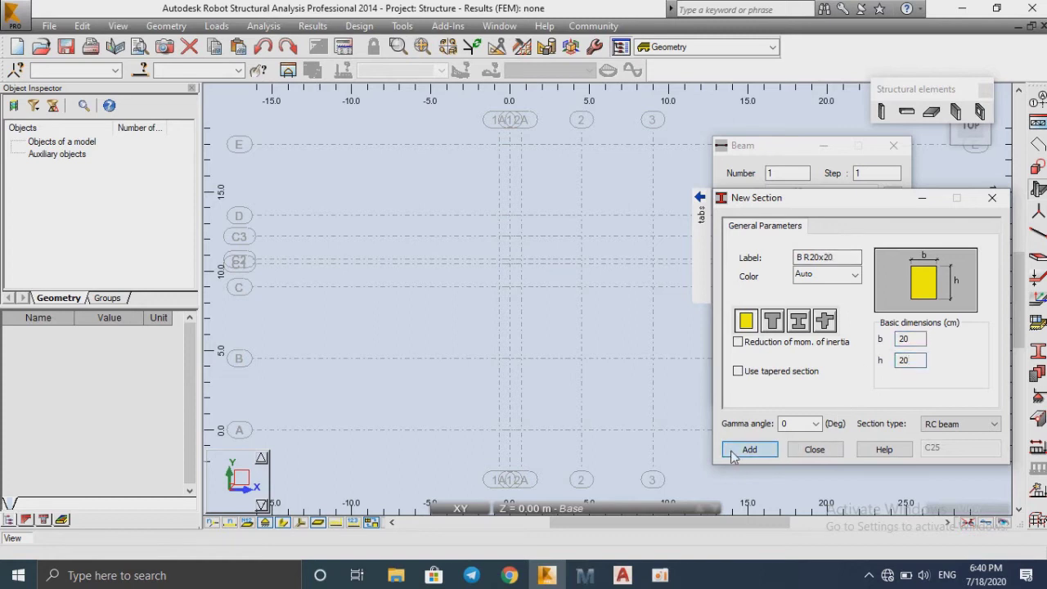
left_click(814, 449)
Step: Choose section B R20x40 for the RC beam and move the beam definition clear of the axis grid
left_click(874, 246)
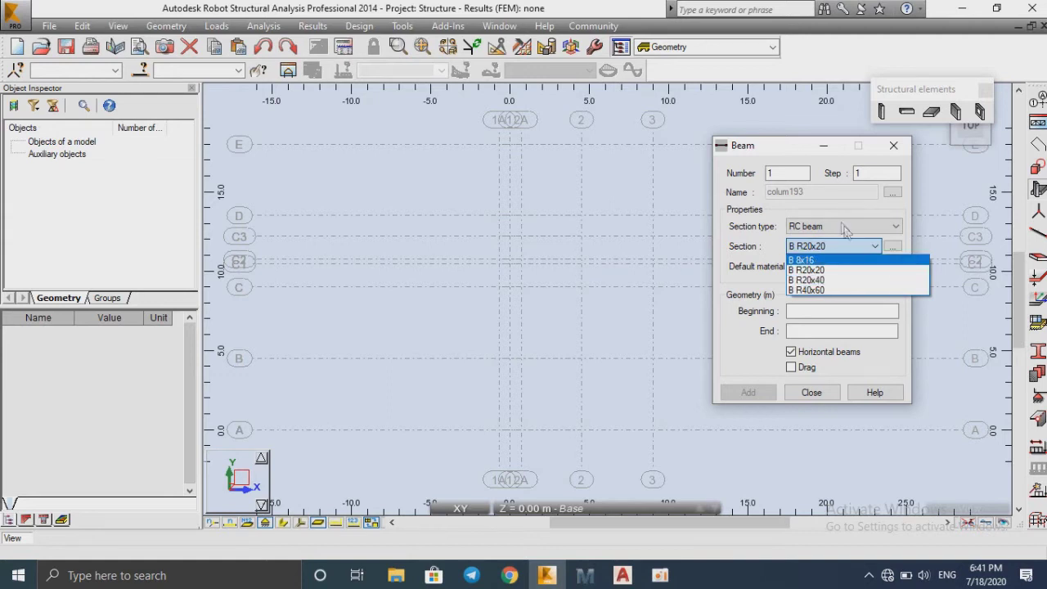
left_click(832, 280)
left_click_drag(772, 149, 946, 201)
Step: Examine the axis intersections between 1A and 3 from axis E down to axis A for the beam layout
scroll(498, 143, "up", 2)
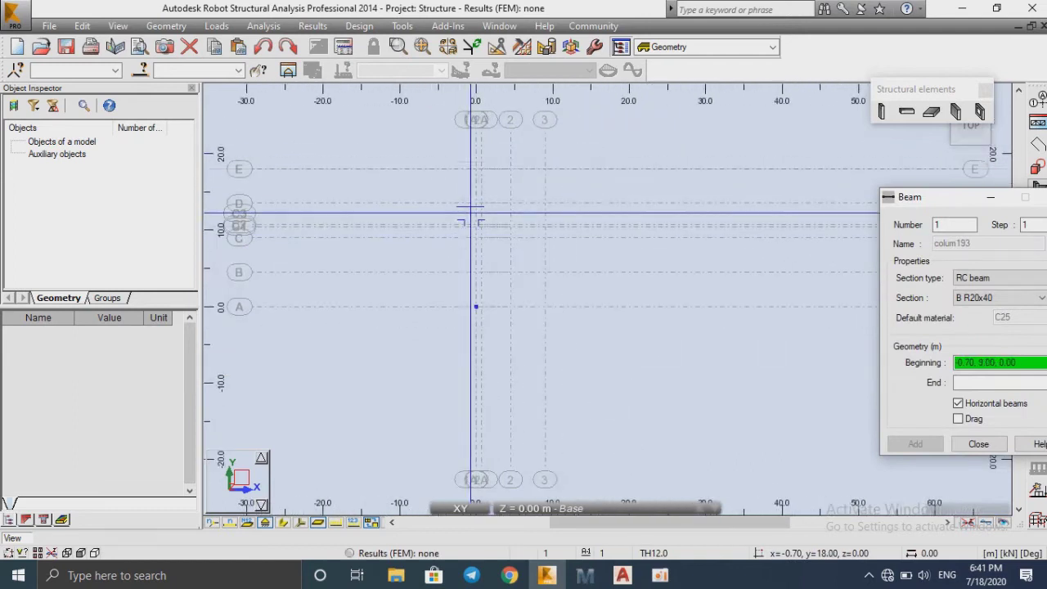
scroll(486, 184, "up", 2)
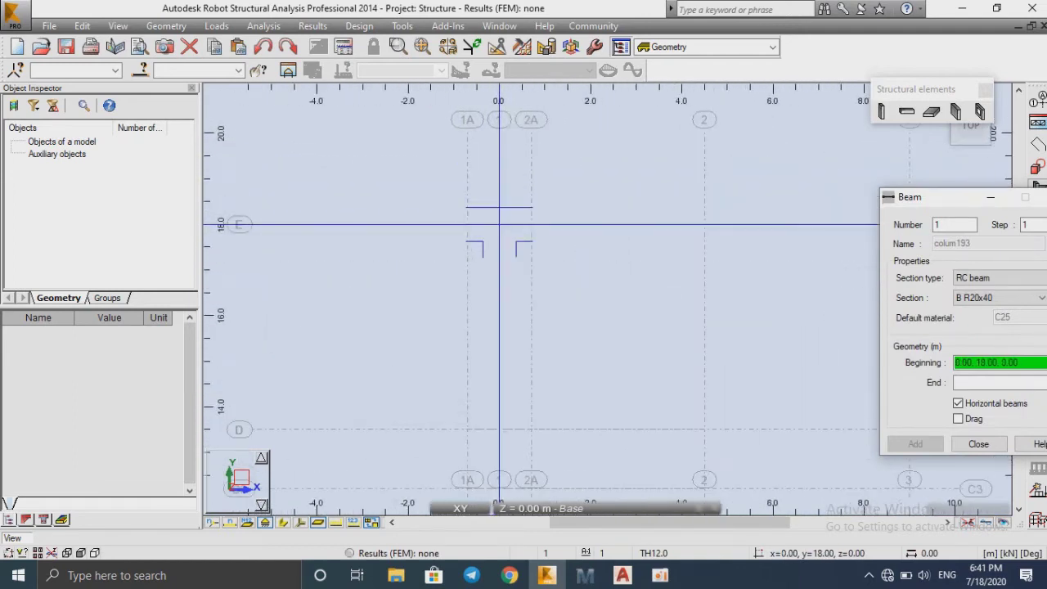
scroll(458, 208, "up", 2)
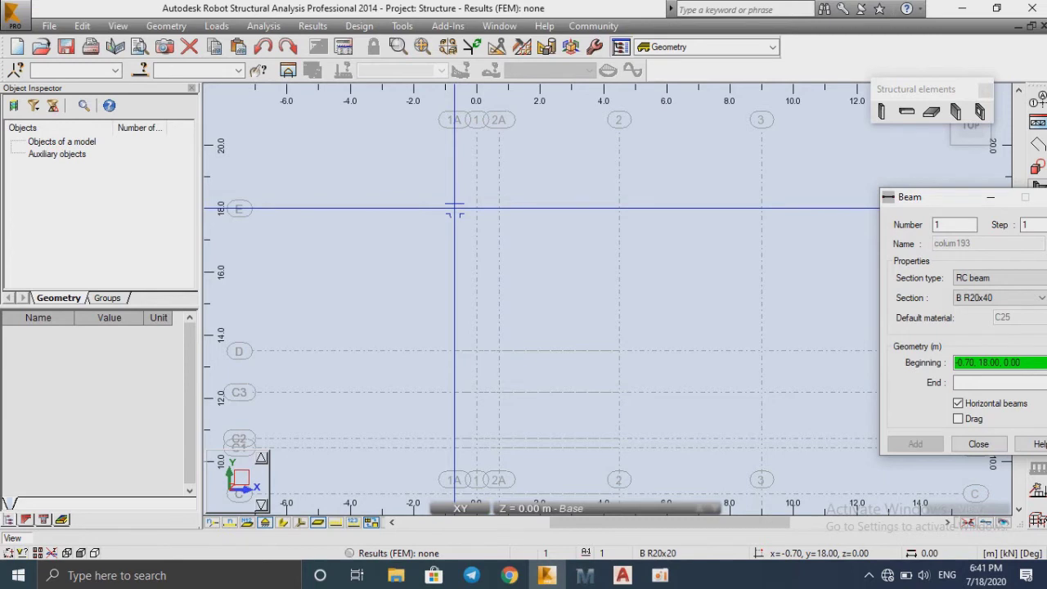
scroll(491, 214, "down", 3)
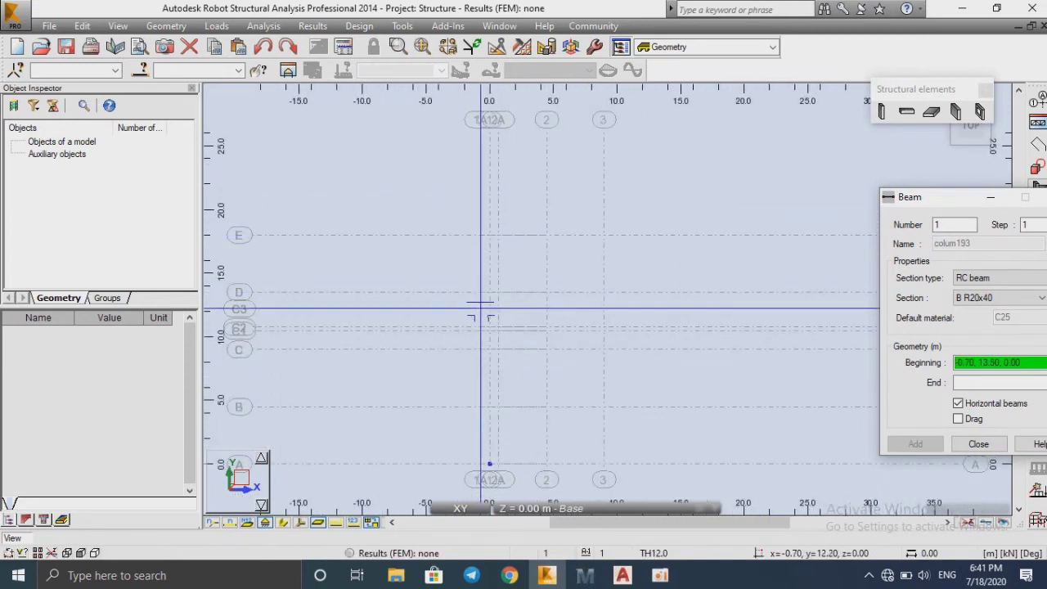
scroll(491, 245, "up", 2)
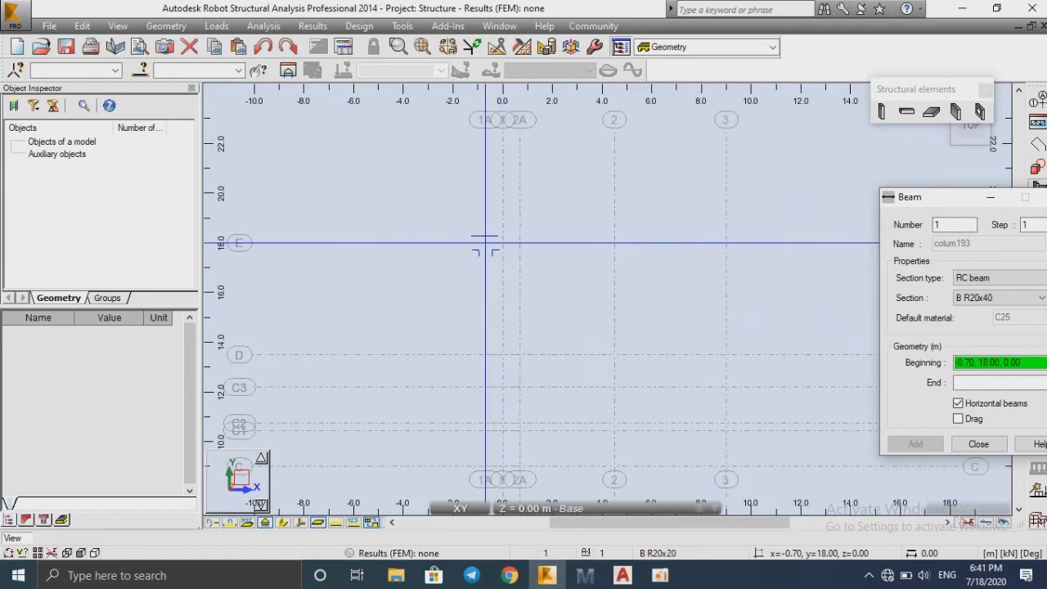
scroll(491, 246, "down", 2)
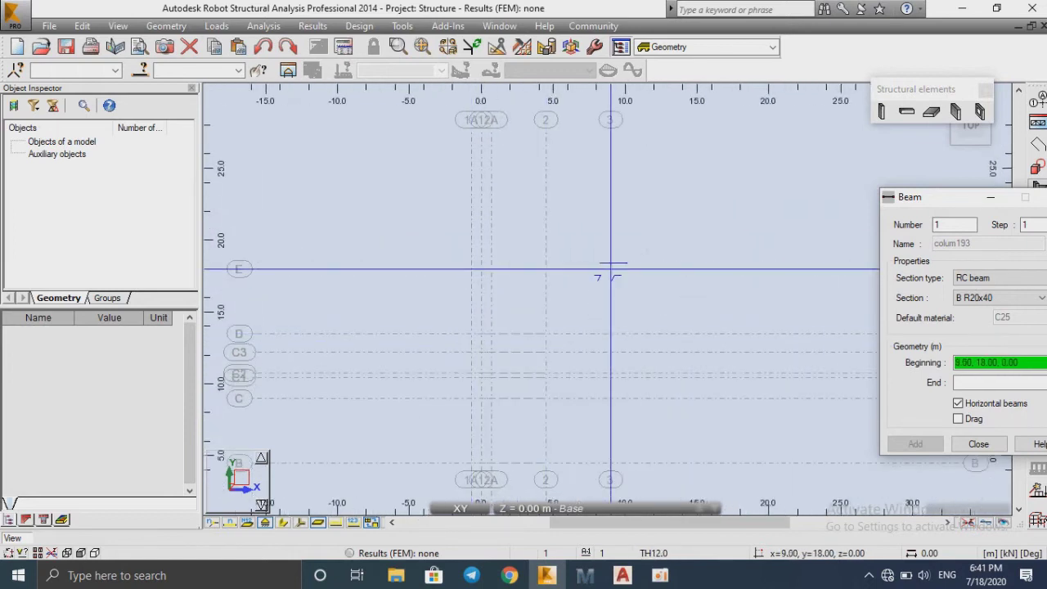
scroll(471, 342, "down", 1)
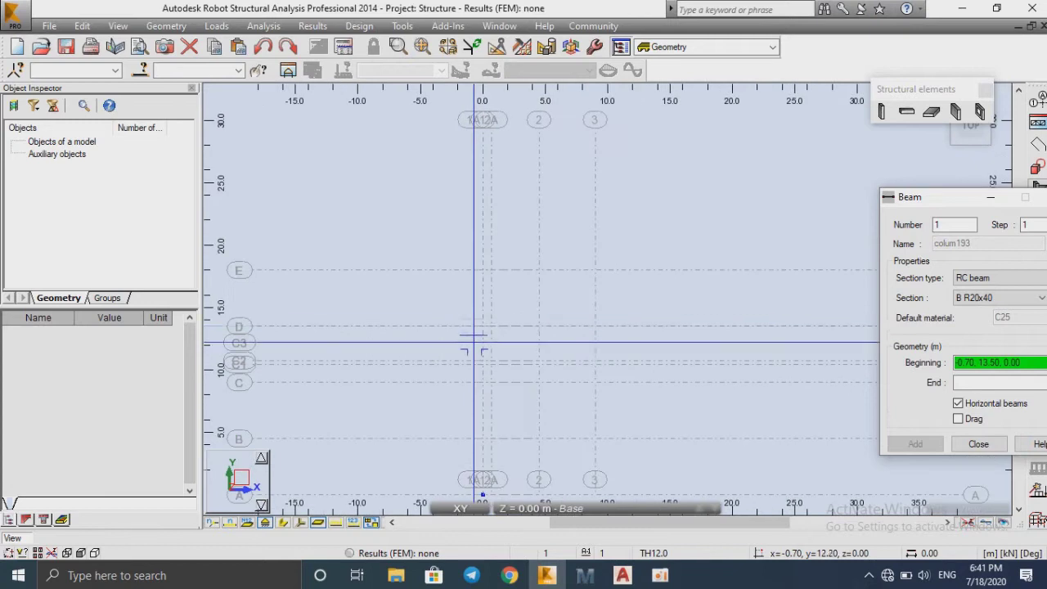
scroll(473, 342, "up", 3)
scroll(500, 172, "down", 1)
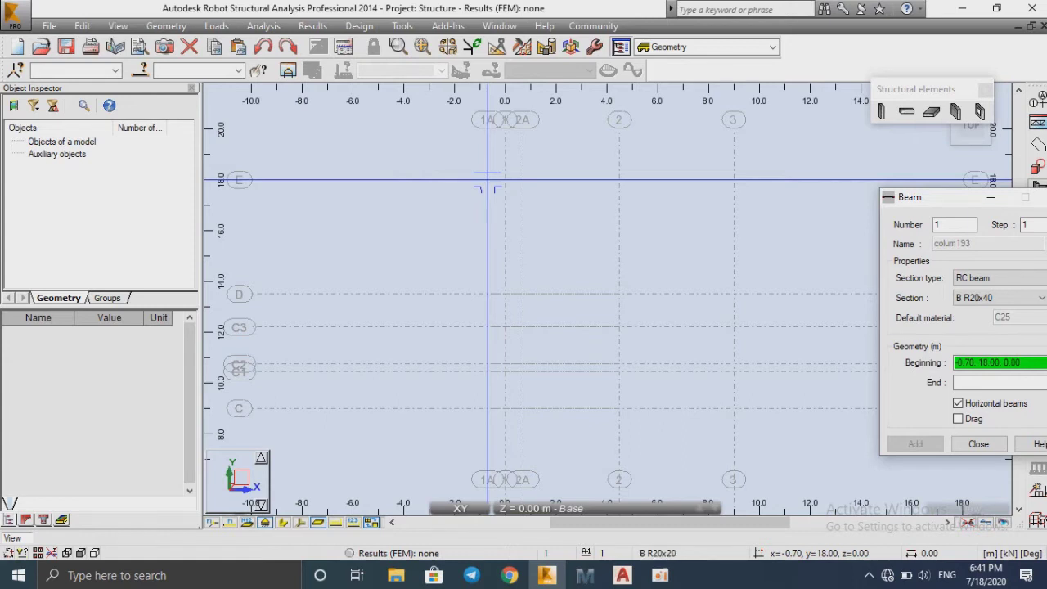
scroll(481, 296, "down", 5)
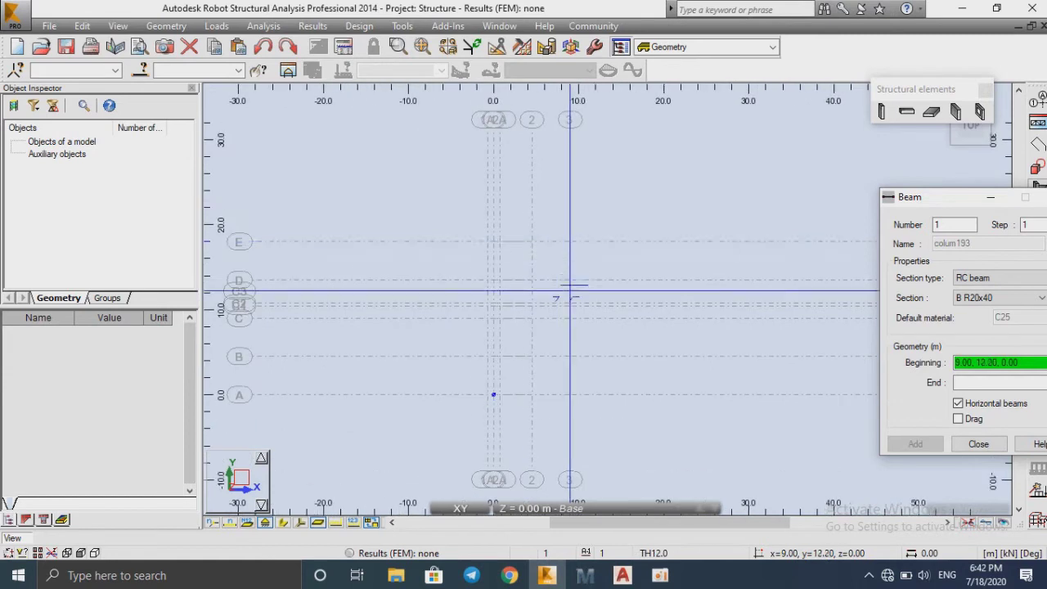
scroll(489, 376, "up", 5)
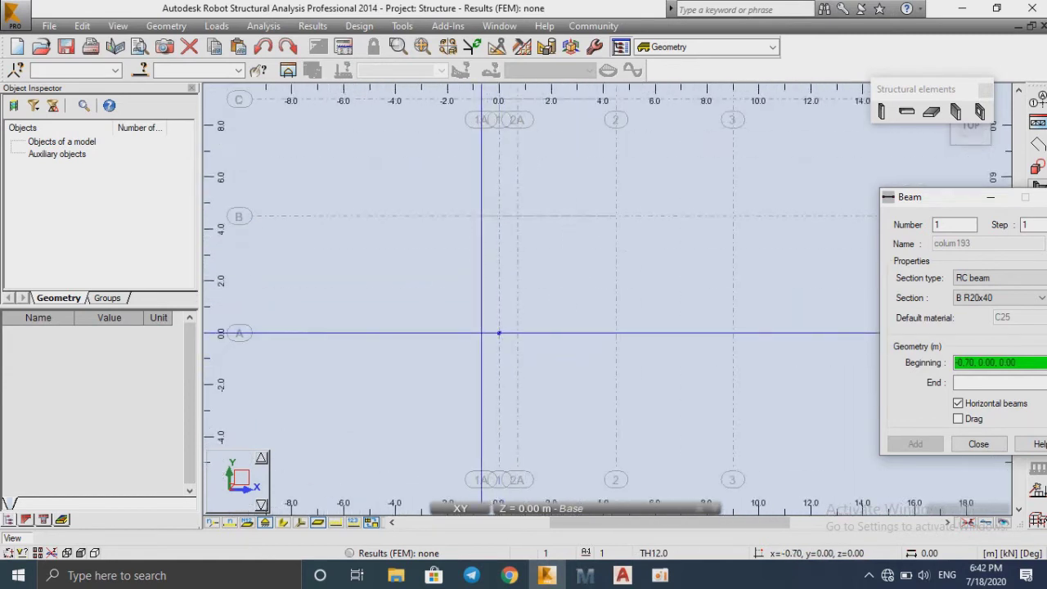
scroll(498, 333, "up", 2)
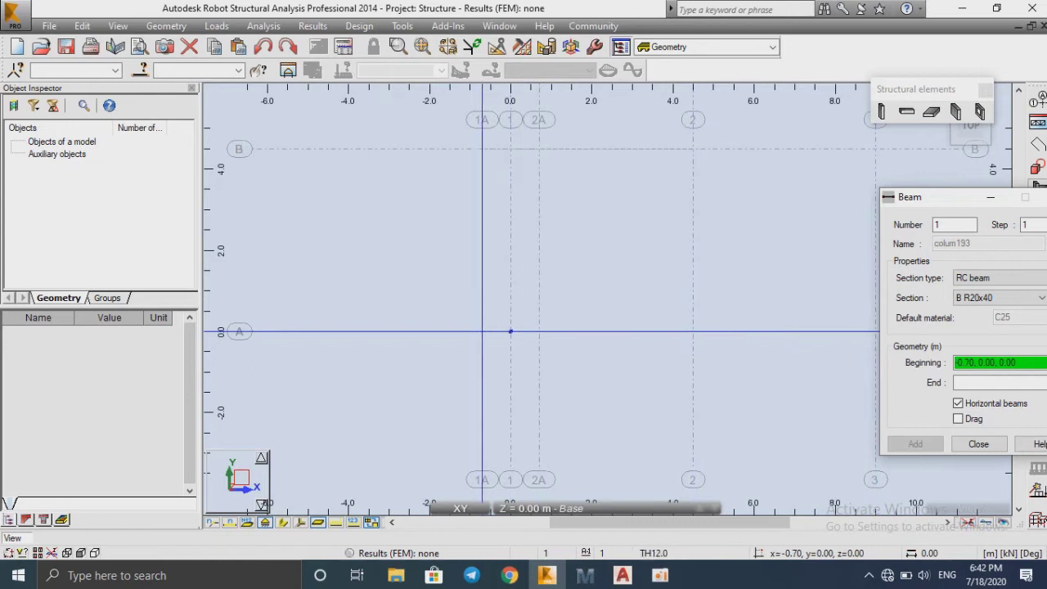
Step: Draw B R20x40 beams along axes A and B, each running from axis 1A to axis 3
left_click(482, 331)
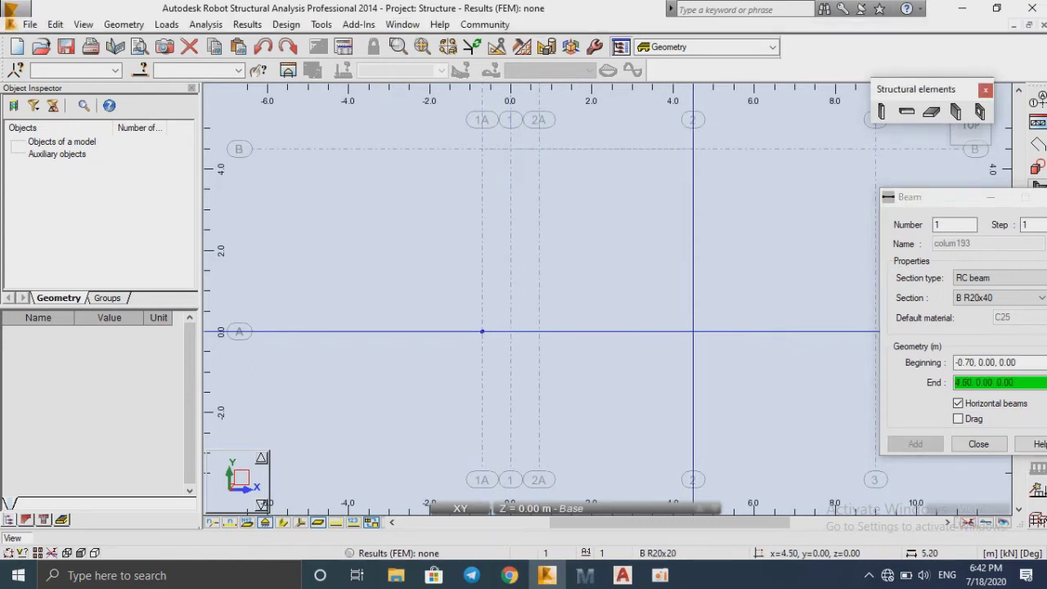
scroll(474, 331, "down", 2)
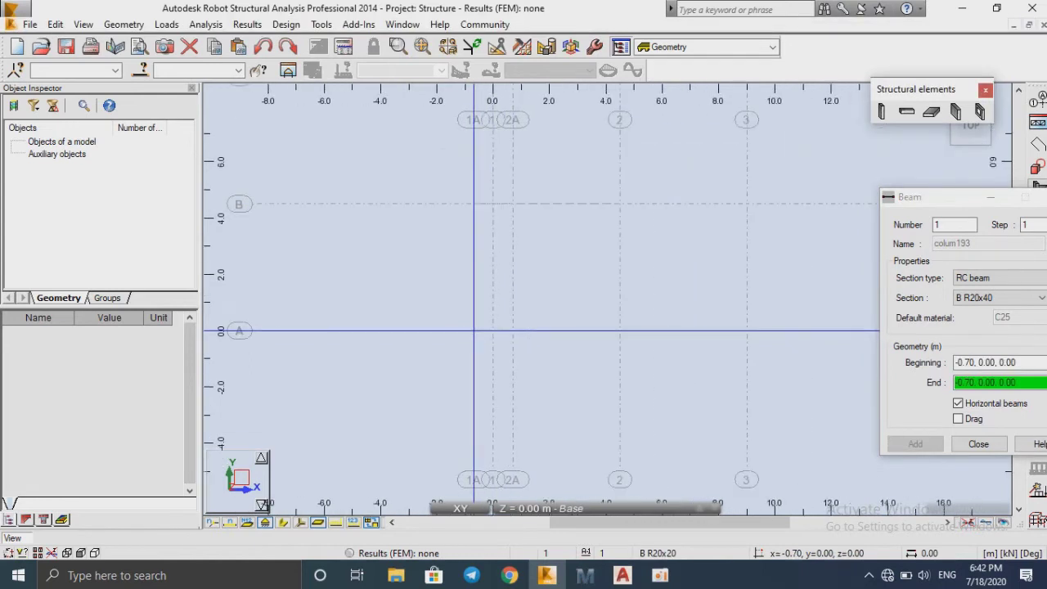
left_click(747, 331)
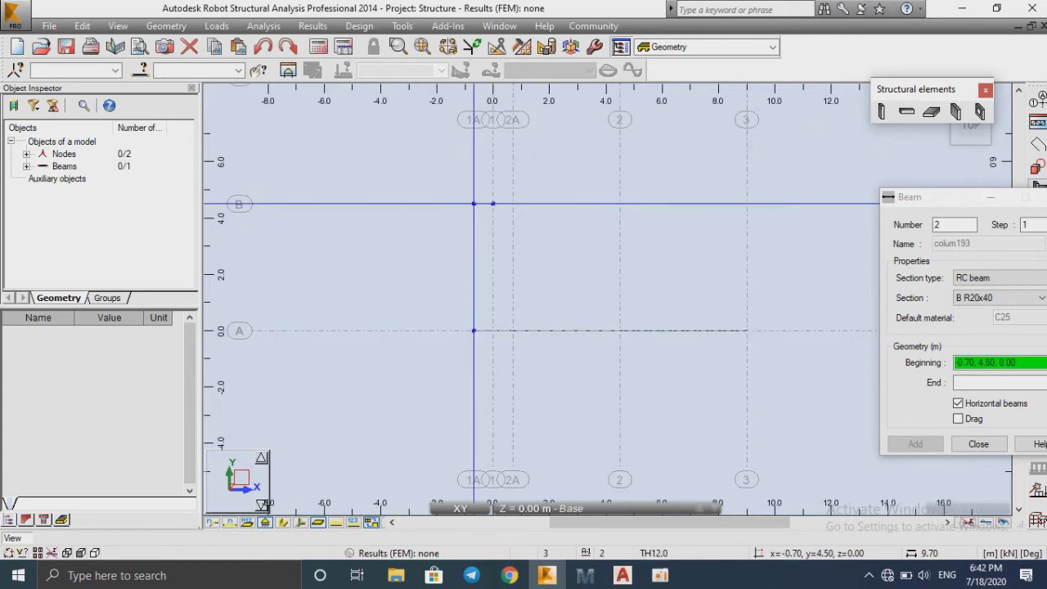
left_click(474, 203)
left_click(747, 204)
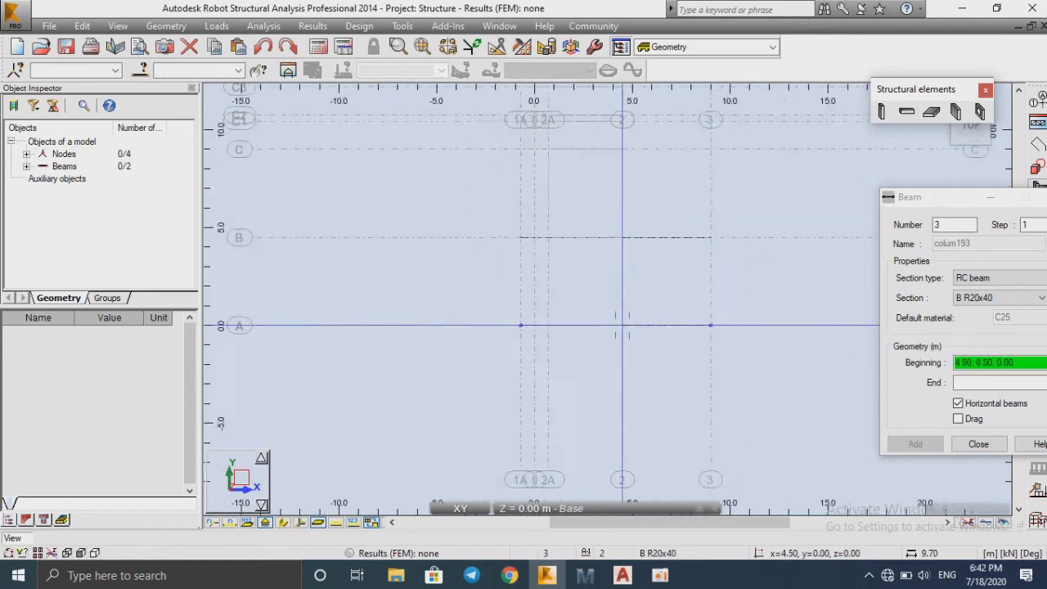
Step: Draw B R20x40 beams along axes C and D, each running from axis 1A to axis 3
scroll(621, 327, "up", 2)
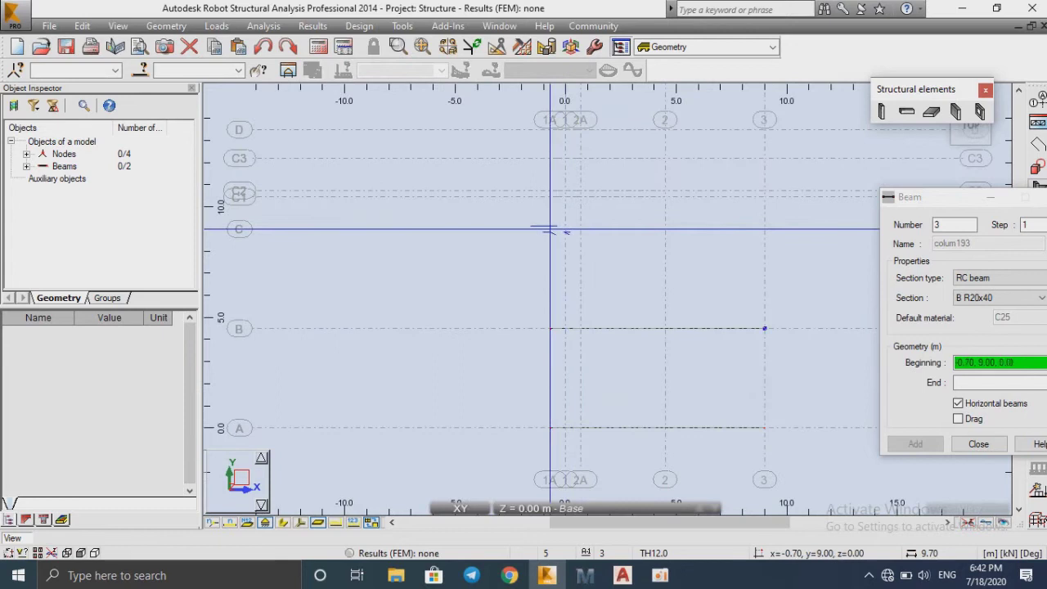
left_click(550, 228)
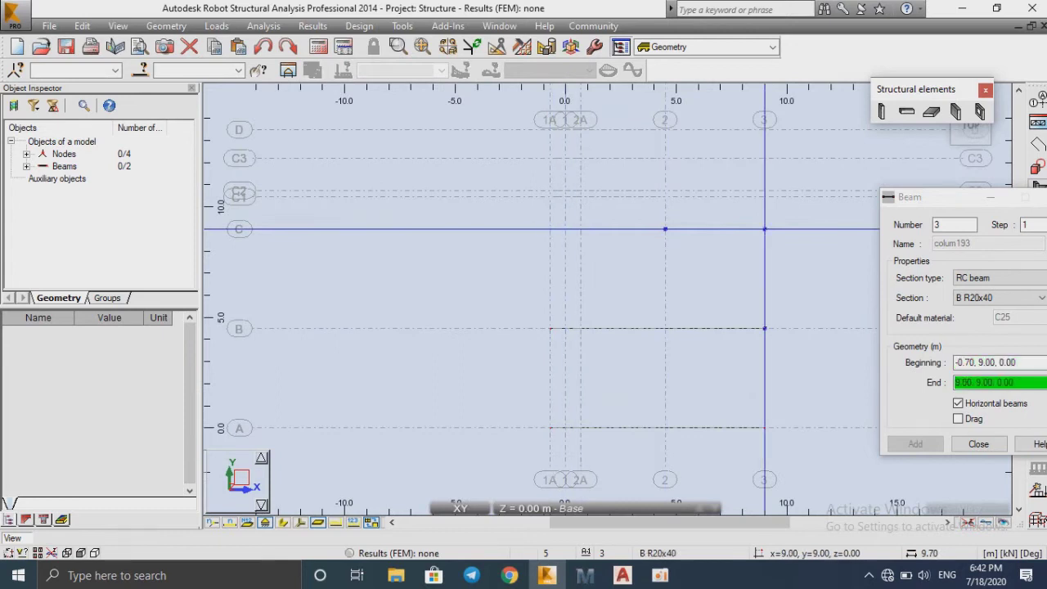
left_click(765, 228)
scroll(547, 212, "up", 2)
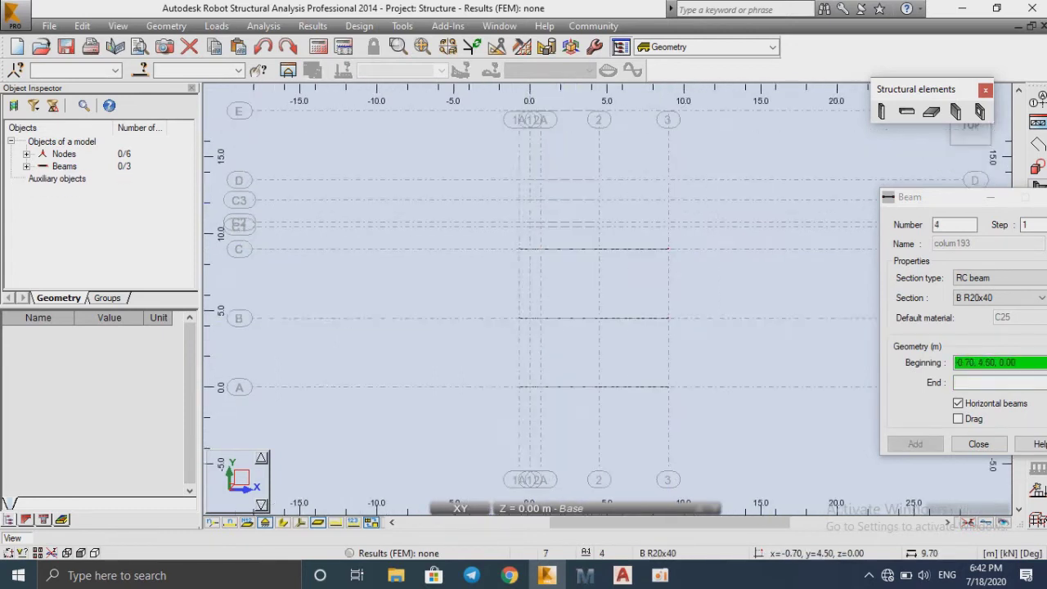
scroll(535, 200, "up", 2)
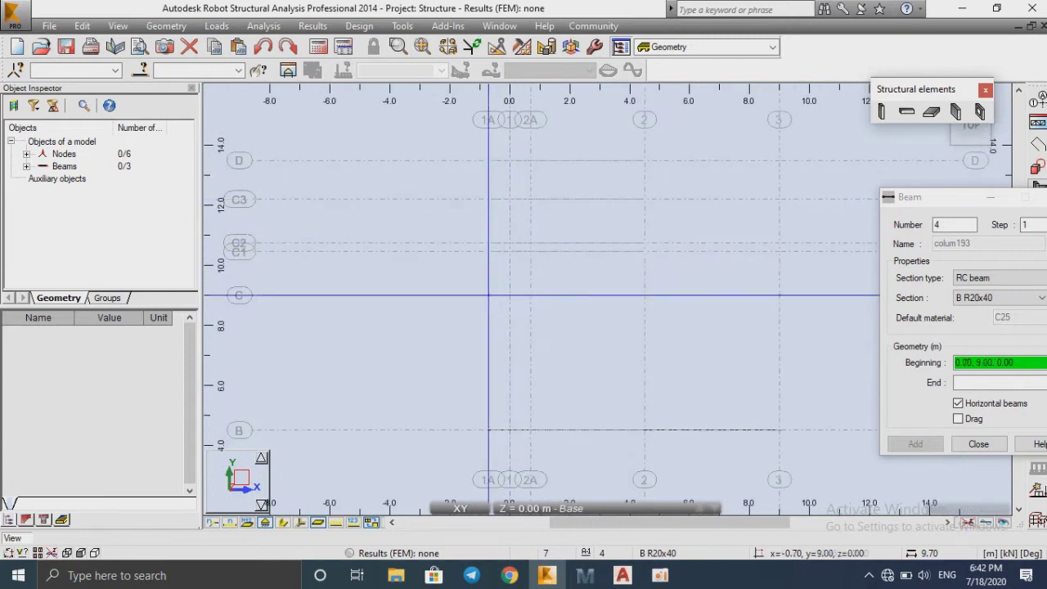
left_click(489, 160)
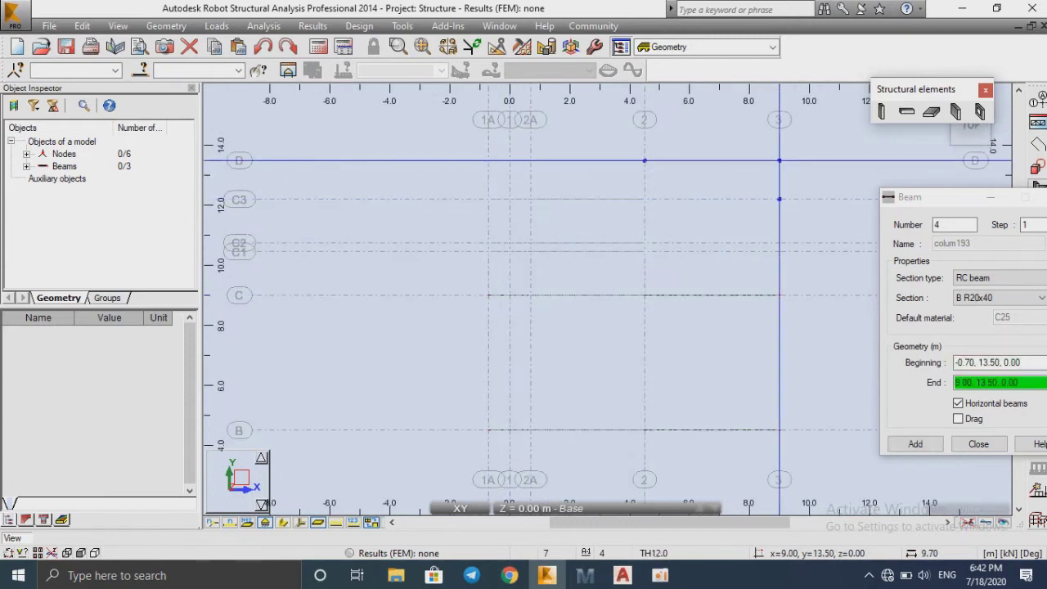
left_click(779, 161)
Step: Draw a B R20x40 beam along axis E from axis 1A to axis 3
scroll(638, 179, "down", 3)
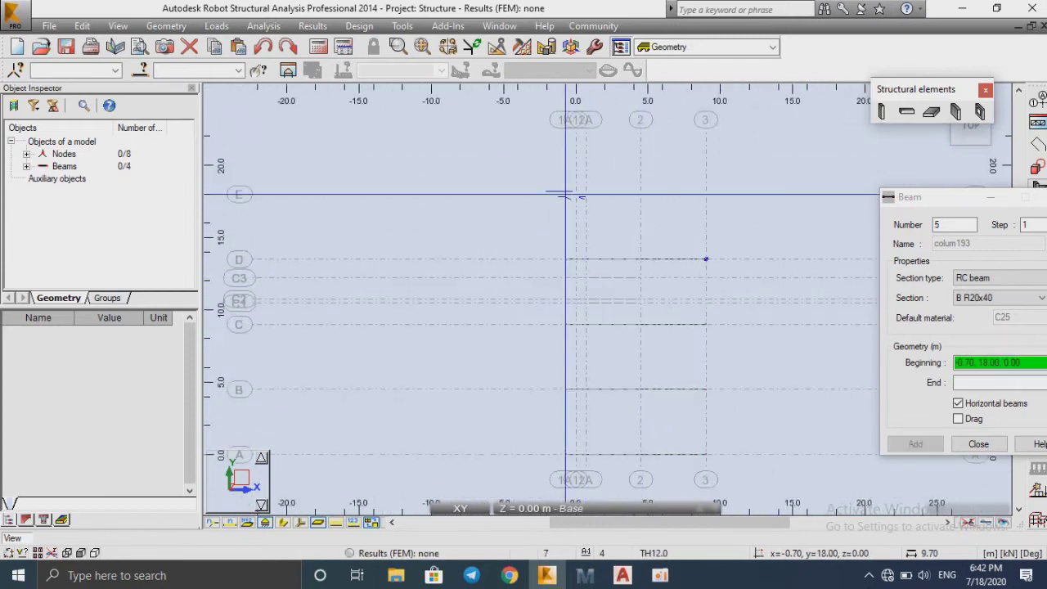
scroll(565, 194, "up", 3)
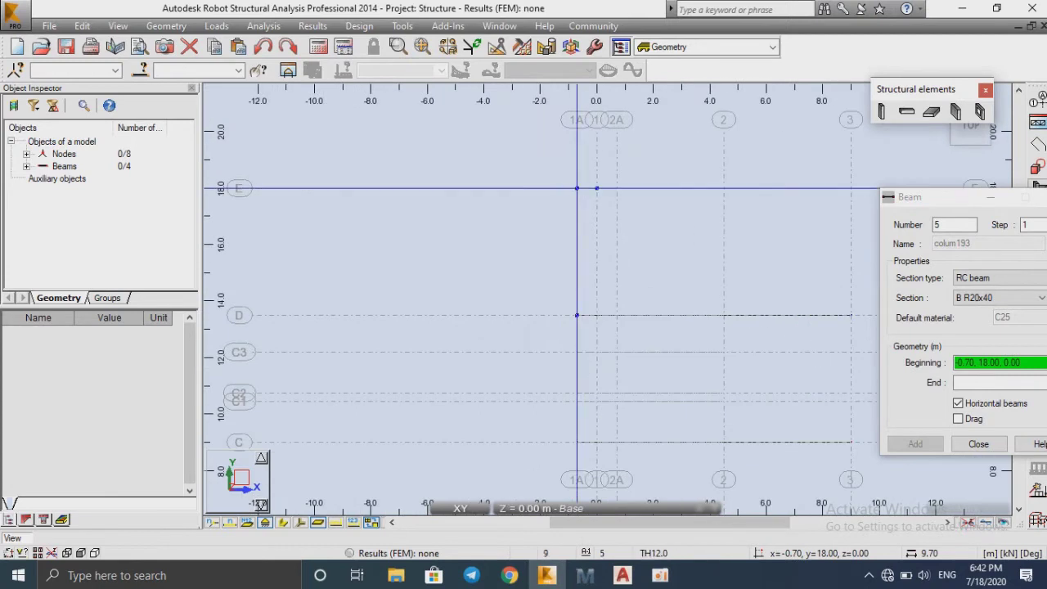
left_click(577, 189)
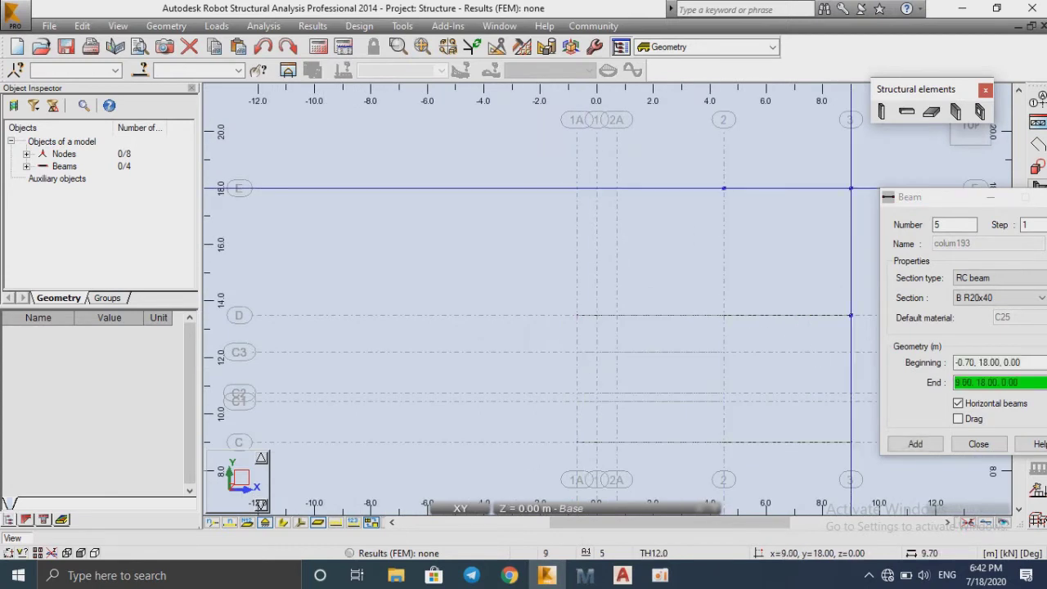
left_click(850, 188)
Step: Draw a B R20x40 beam along axis 1 from axis A to axis E
scroll(406, 226, "down", 2)
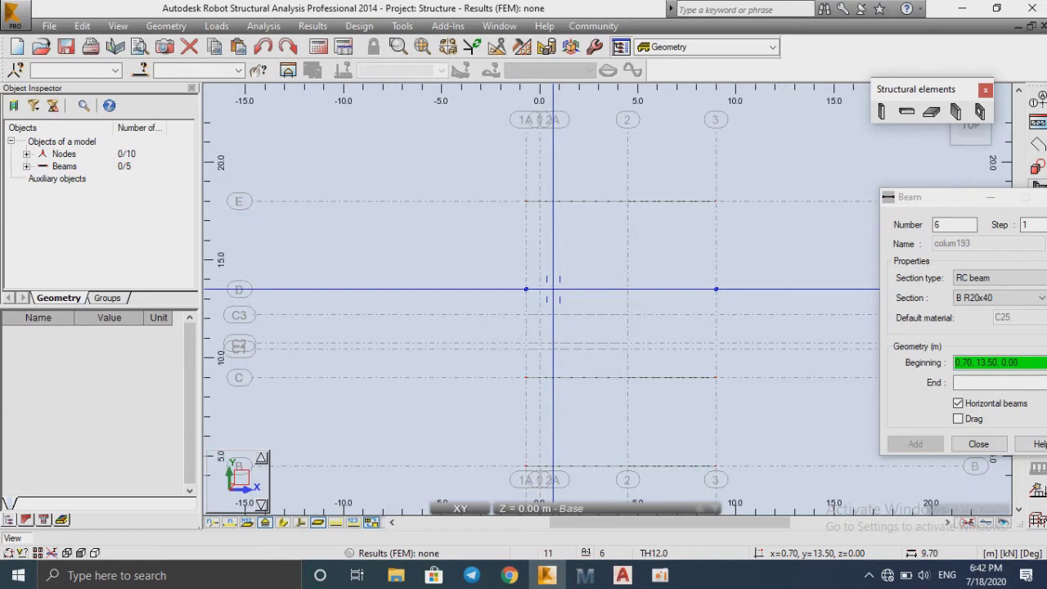
scroll(542, 292, "down", 3)
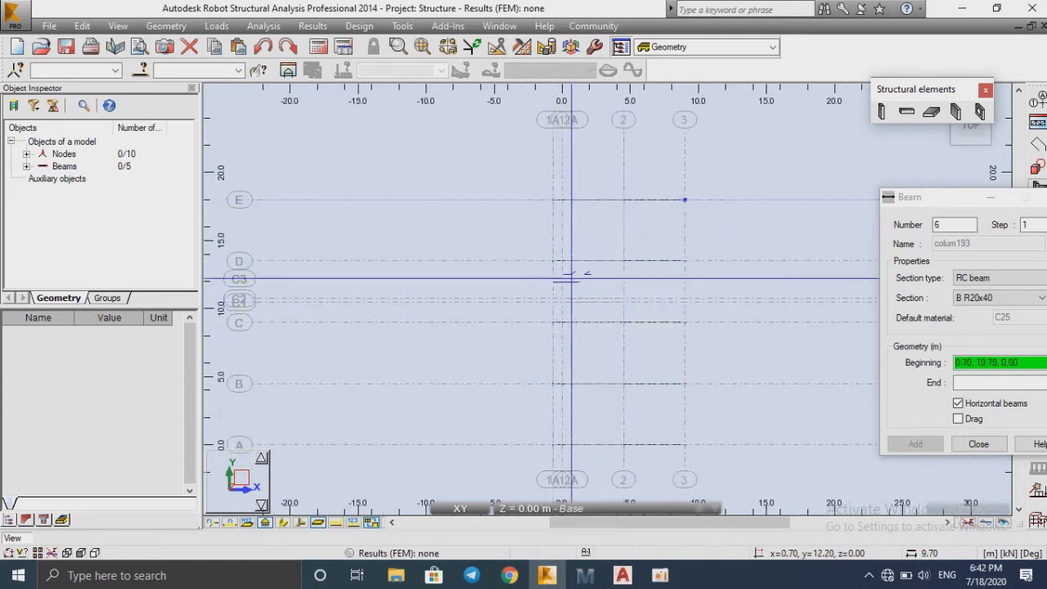
scroll(619, 414, "up", 2)
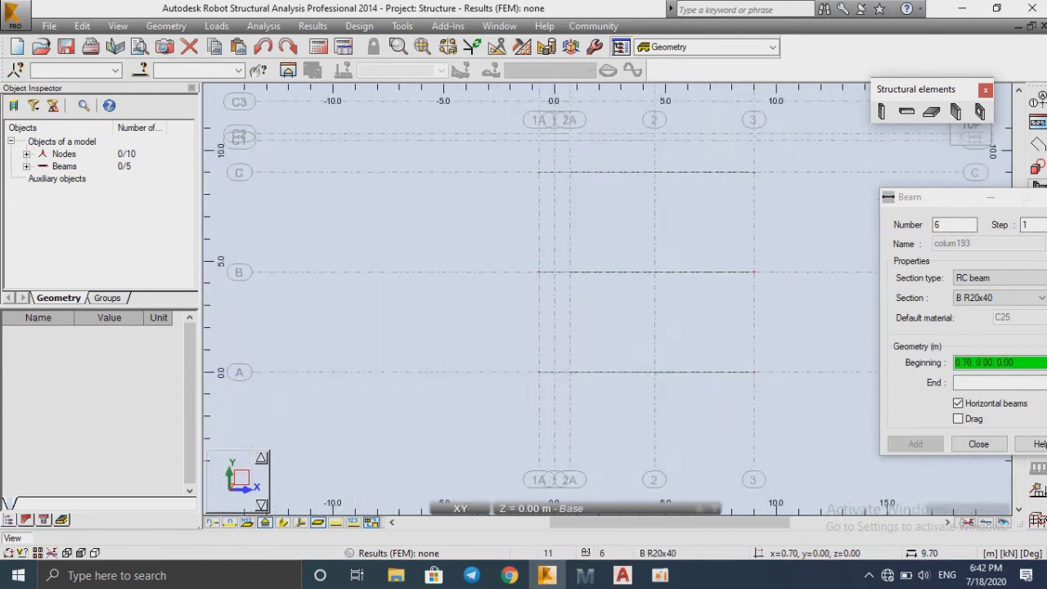
left_click(553, 372)
scroll(569, 458, "down", 2)
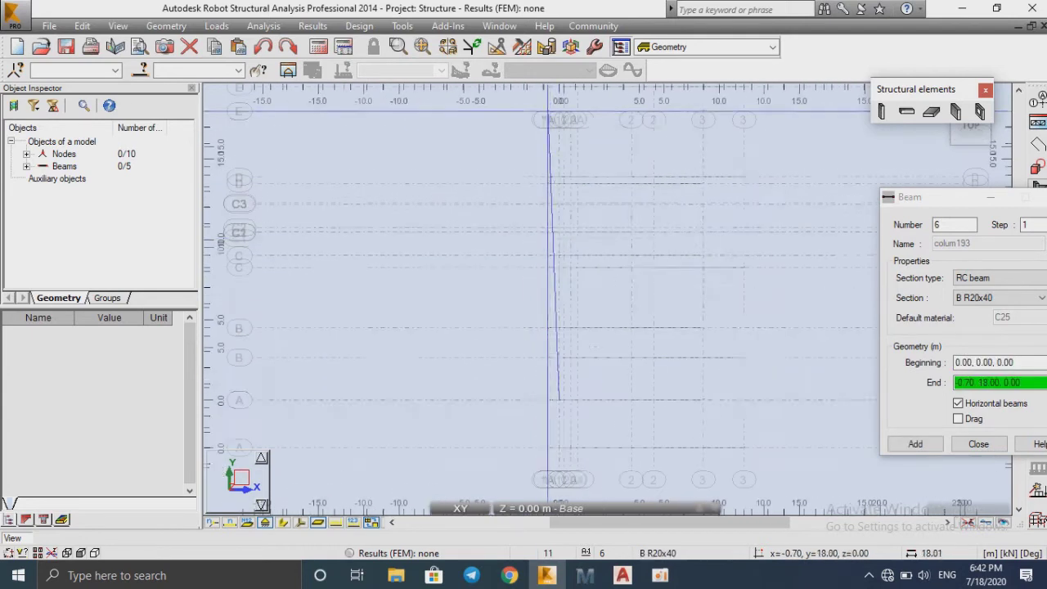
scroll(551, 163, "up", 3)
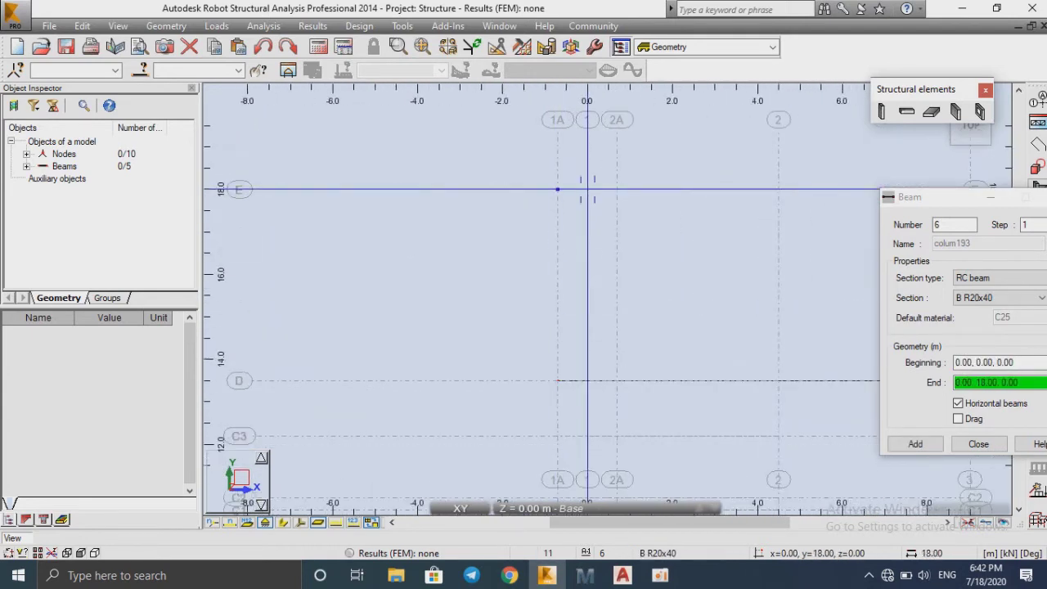
left_click(586, 190)
Step: Draw B R20x40 beams along axes 2 and 3, each running from axis E to axis A
scroll(557, 189, "down", 2)
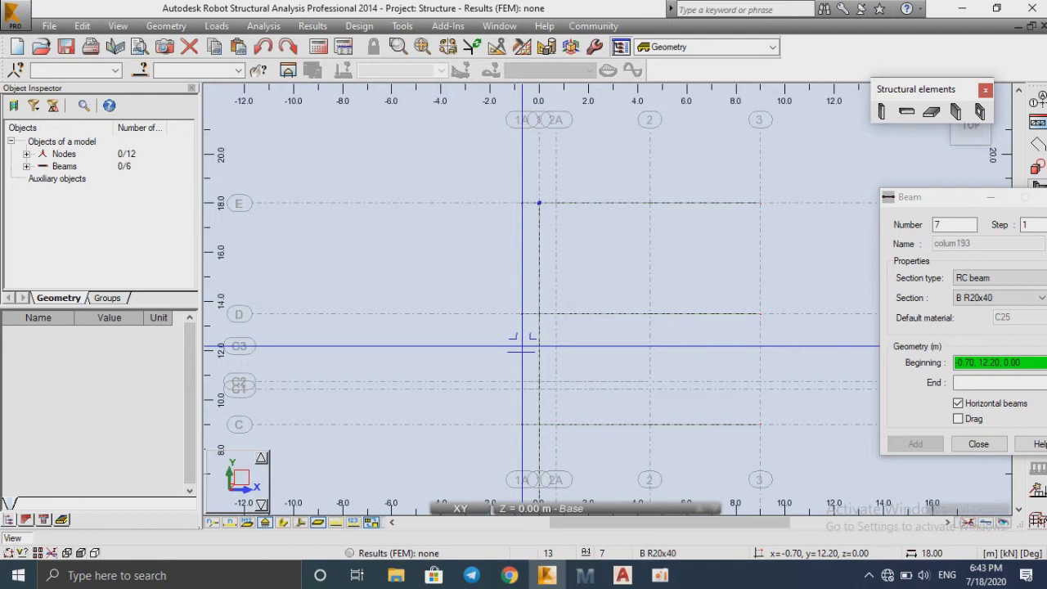
left_click(650, 203)
scroll(615, 358, "down", 2)
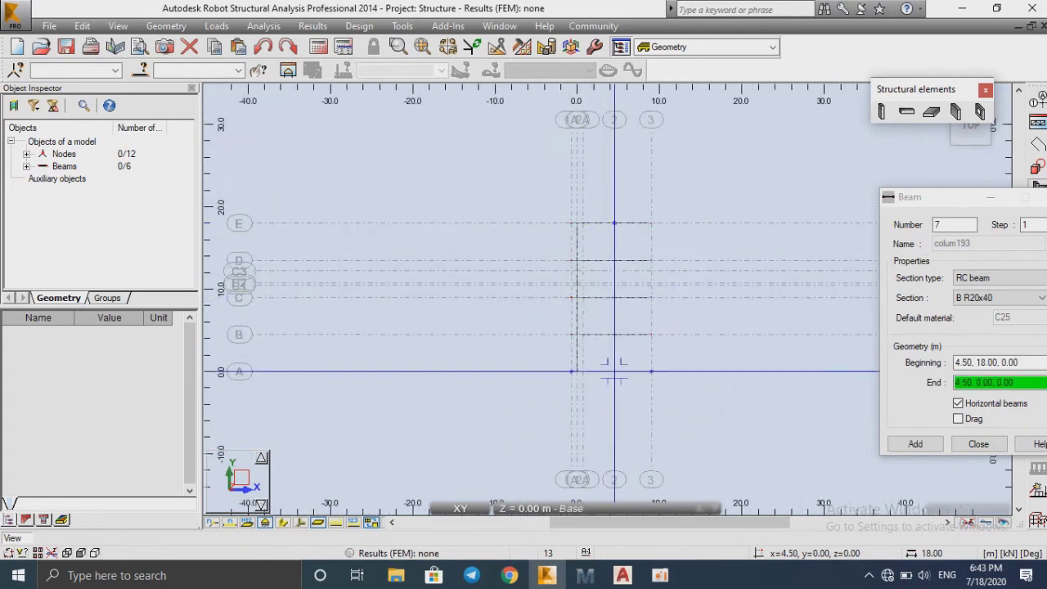
scroll(615, 357, "up", 2)
left_click(627, 345)
scroll(558, 294, "down", 2)
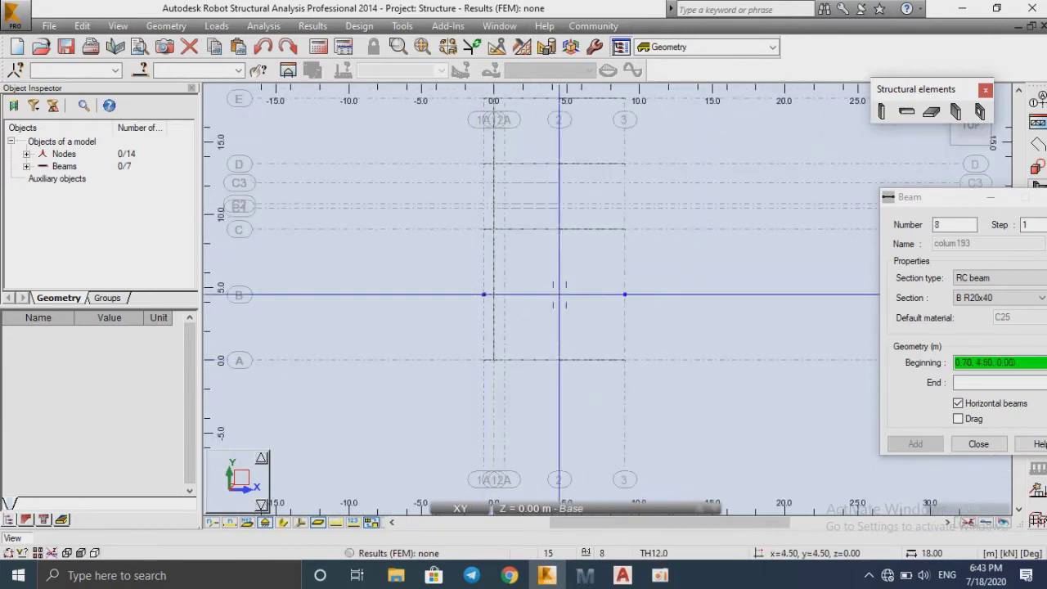
scroll(559, 294, "down", 1)
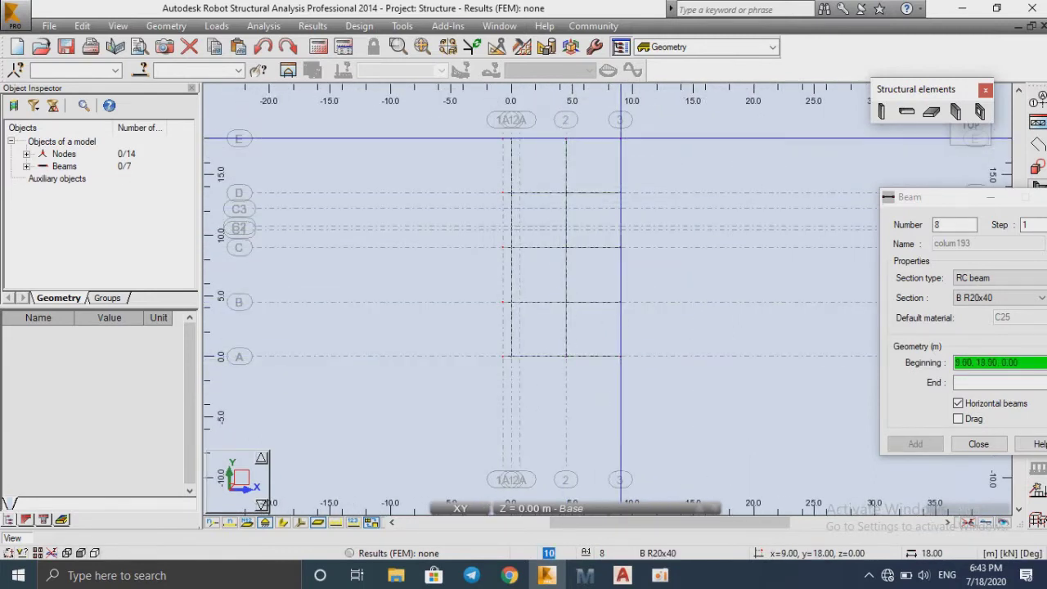
left_click(620, 138)
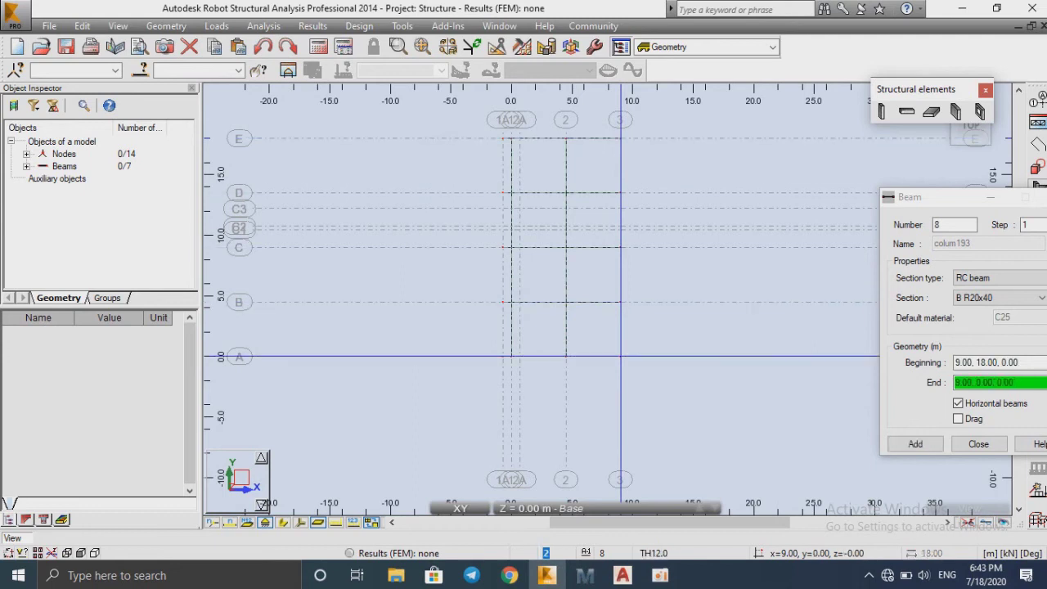
left_click(620, 355)
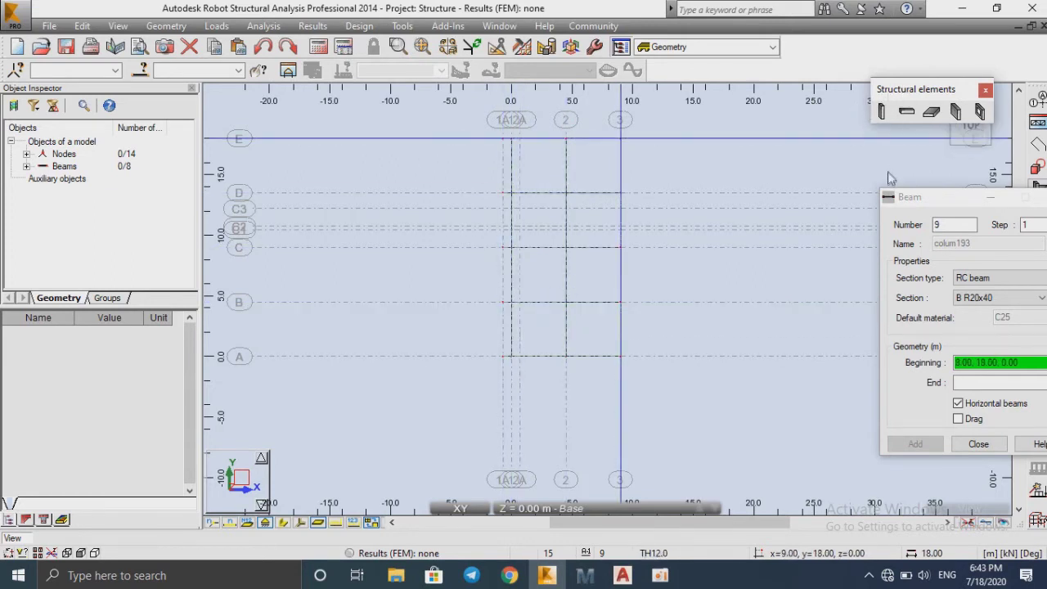
Step: Close the beam definition and display the beam grid with section shapes in a rotated 3D view
left_click_drag(720, 196, 723, 193)
left_click_drag(924, 197, 685, 154)
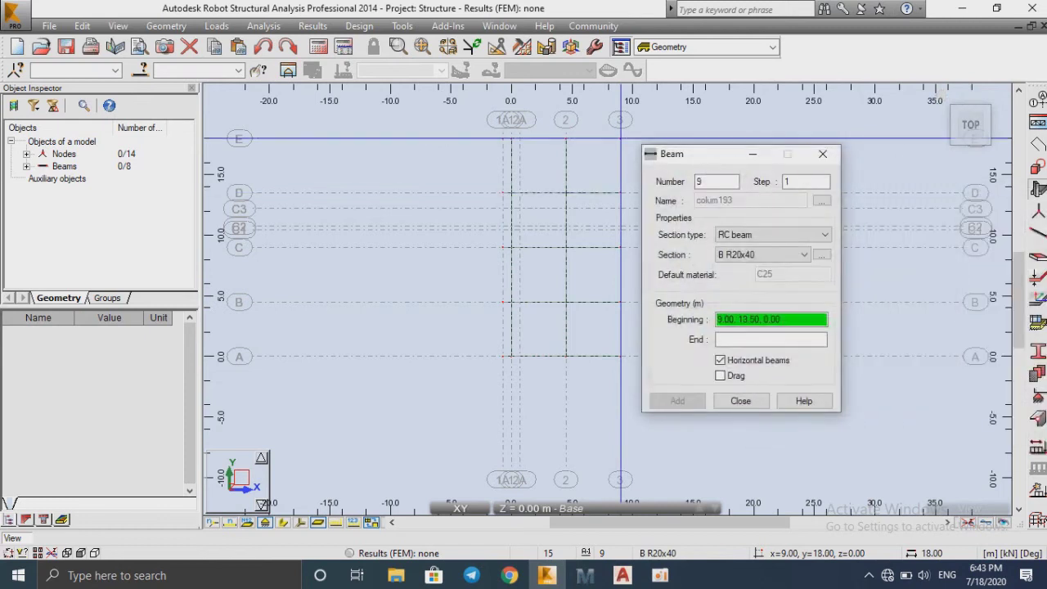
left_click(757, 401)
middle_click_drag(906, 155, 502, 404, "shift")
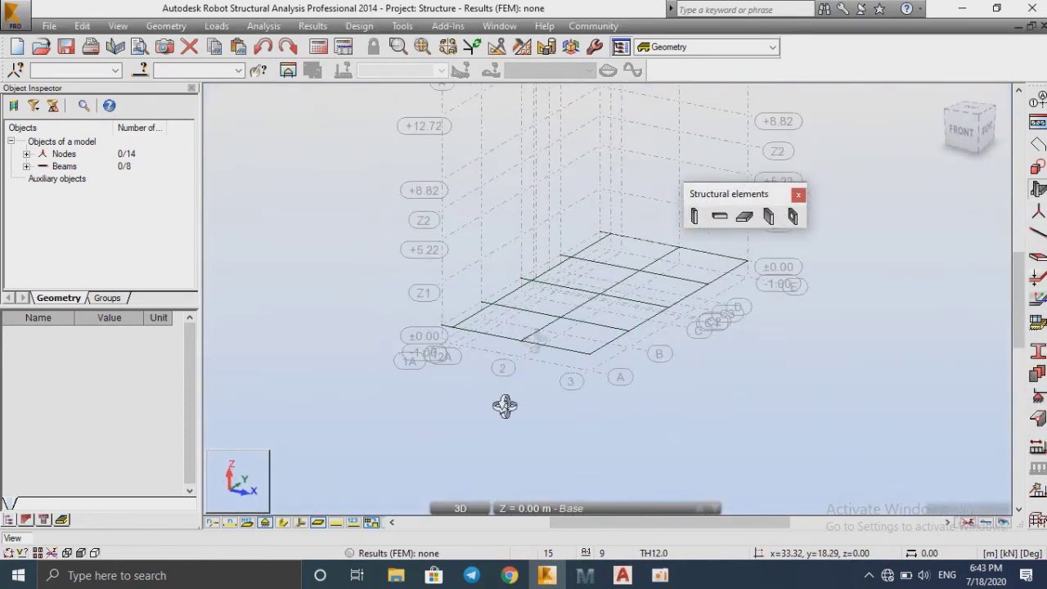
left_click(280, 522)
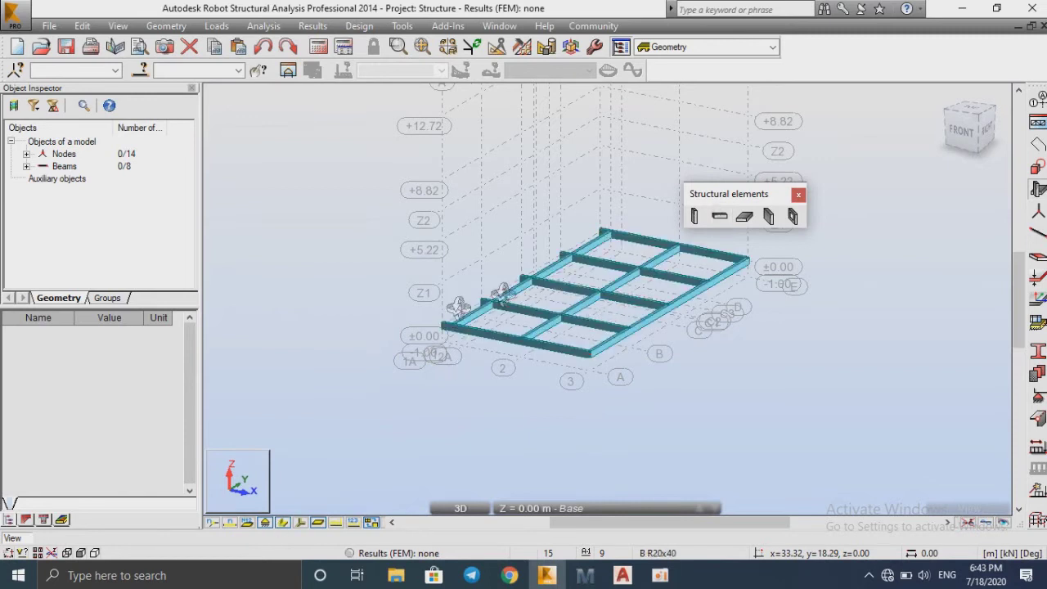
right_click(315, 234)
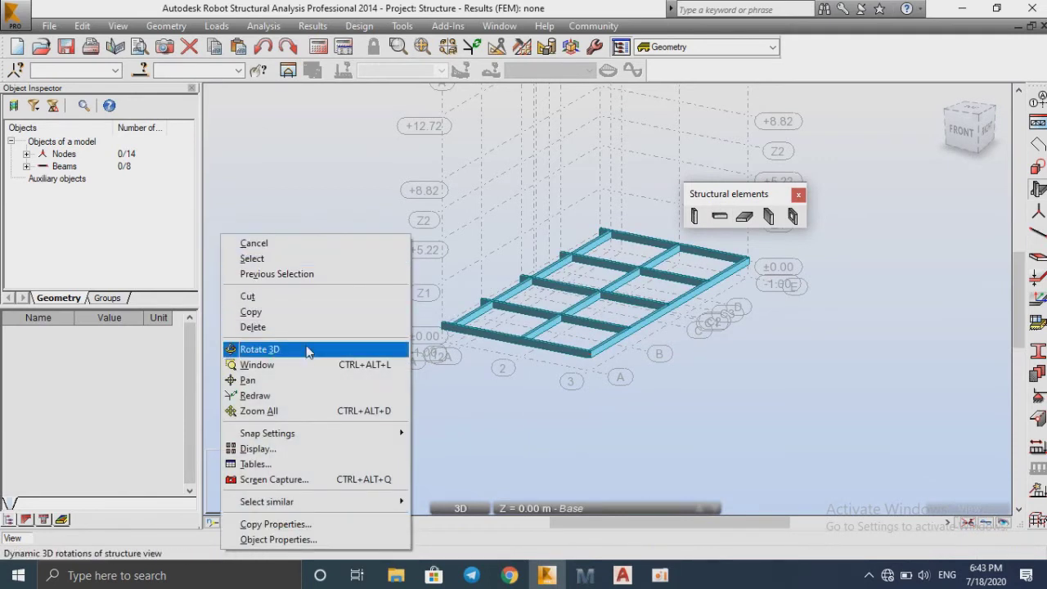
left_click(311, 349)
left_click_drag(517, 348, 589, 346)
scroll(613, 345, "up", 3)
scroll(613, 345, "down", 4)
Step: End the view rotation and move the Structural elements palette clear of the model
right_click(239, 244)
left_click(750, 197)
left_click_drag(749, 196, 970, 162)
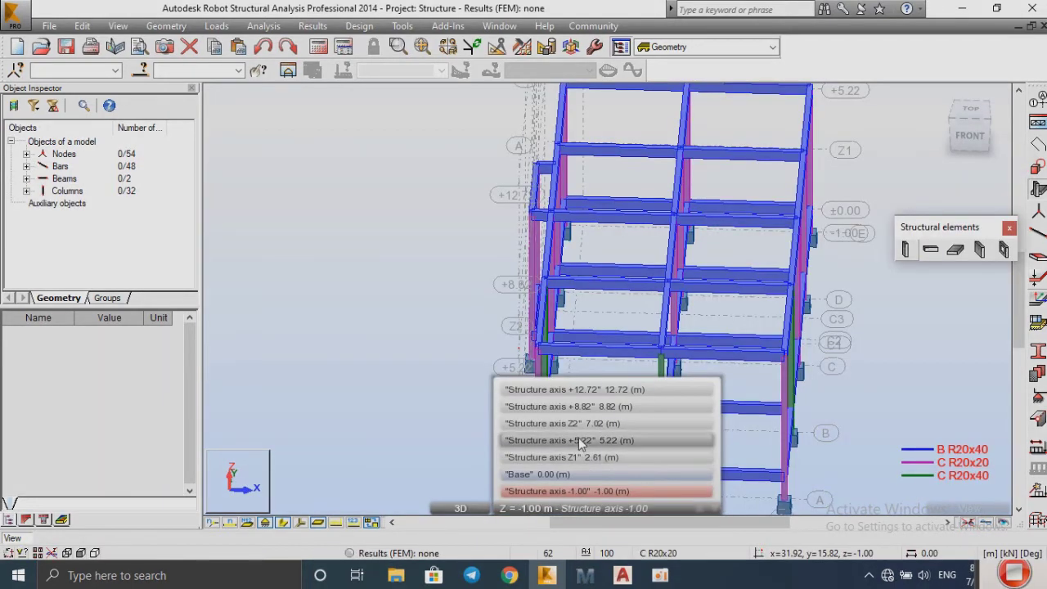
Step: Show the structure level +5.22 in the XY plan view, focused on the bay between axes B and D
left_click(586, 440)
left_click(460, 508)
left_click(462, 480)
scroll(507, 320, "down", 2)
scroll(427, 320, "up", 4)
scroll(406, 303, "down", 1)
Step: Select the short C3 beam and the axis 1 beam between axes C and D, and intersect them
right_click(406, 302)
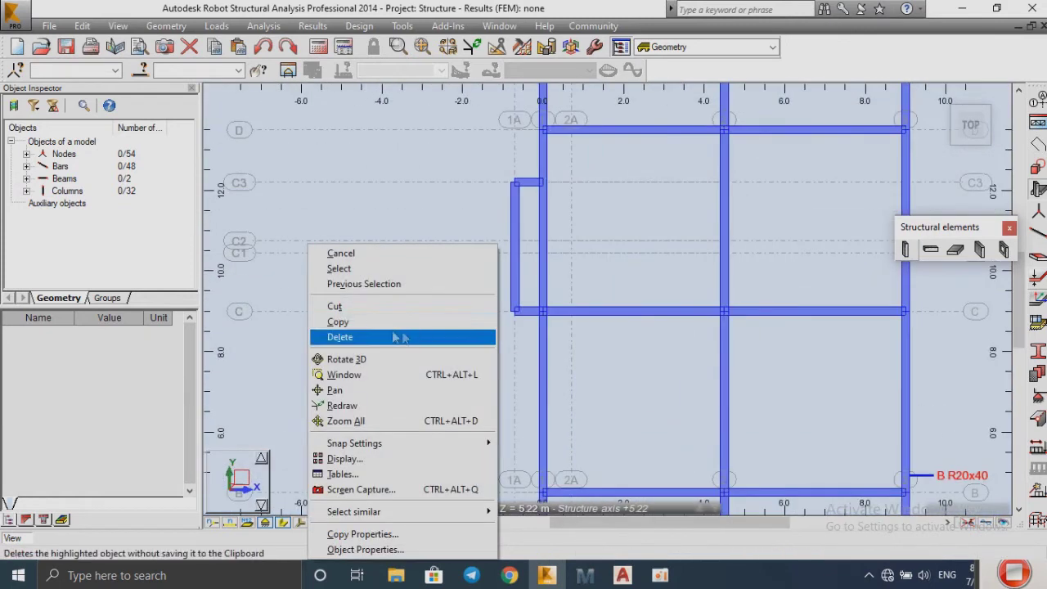
left_click(374, 268)
left_click_drag(577, 158, 527, 210)
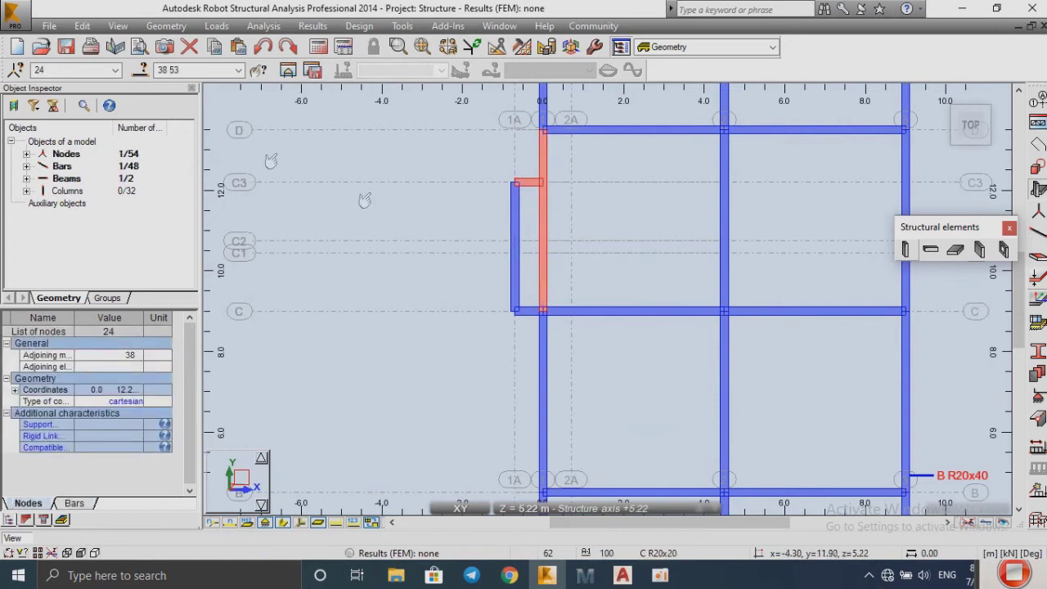
left_click(83, 27)
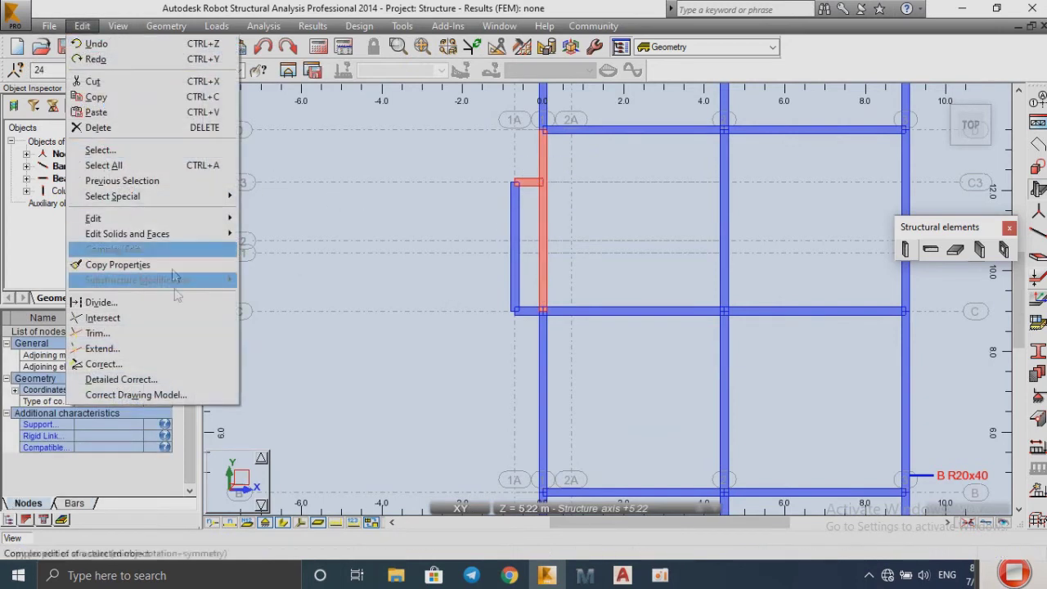
left_click(181, 325)
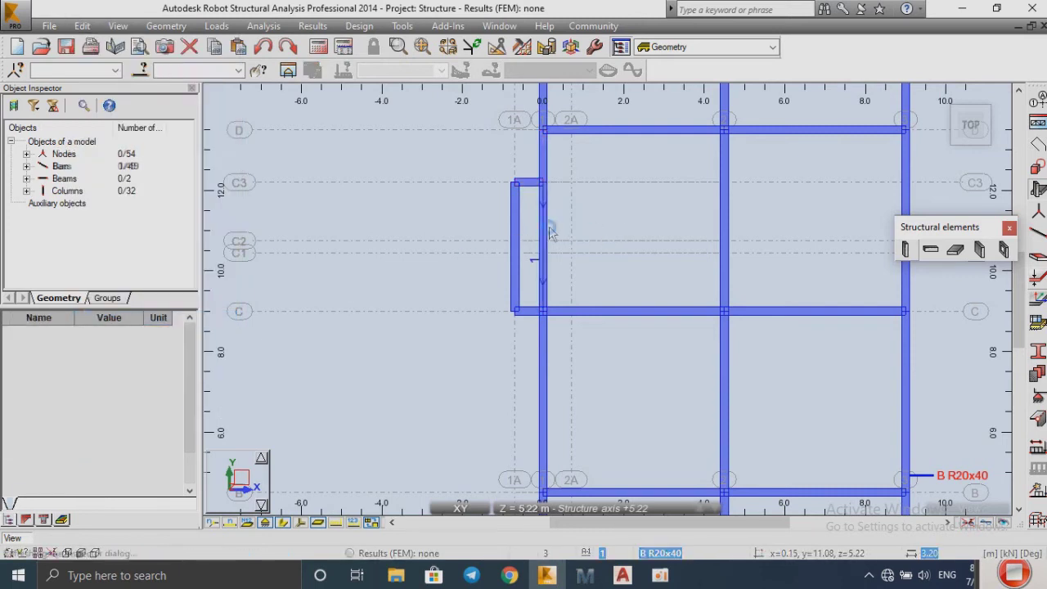
Step: Delete the axis 1 beam segment between axes C and C3
left_click(545, 233)
left_click(188, 50)
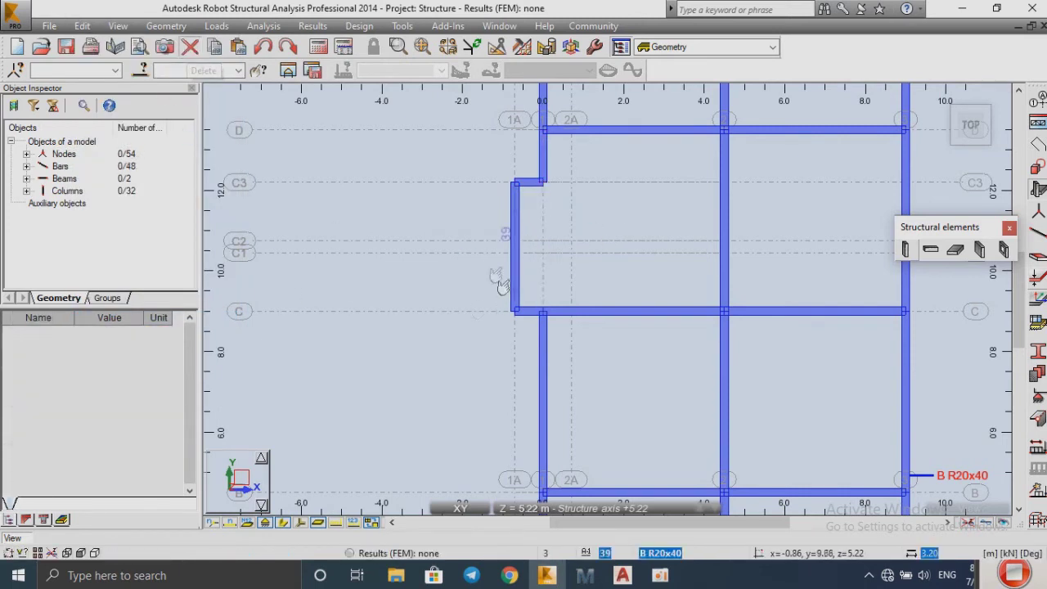
scroll(405, 251, "down", 3)
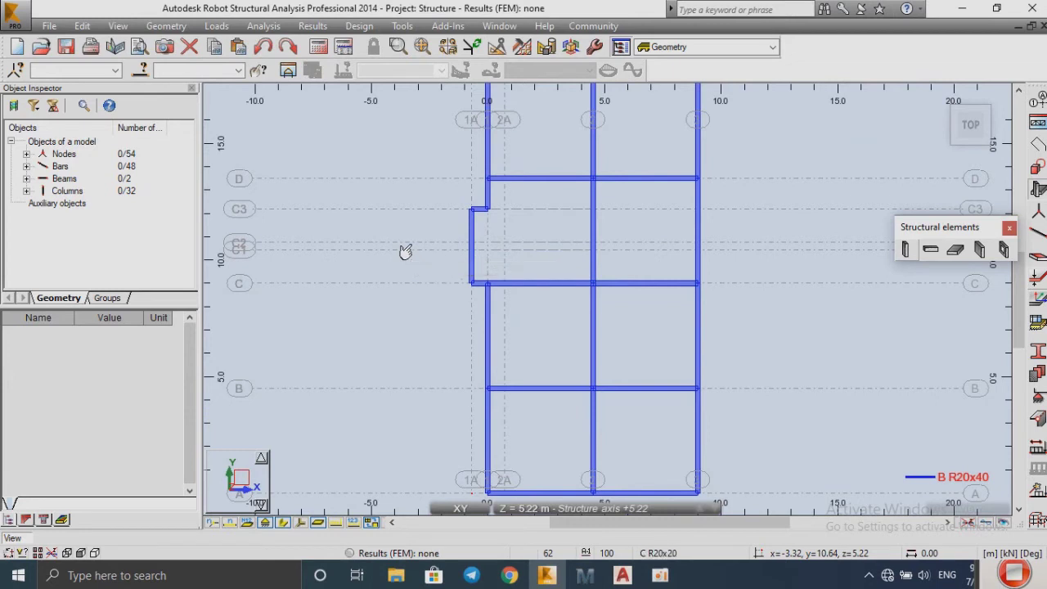
Step: Draw a B R20x40 beam along axis C3 from axis 1 to axis 2 at level +5.22
left_click(929, 248)
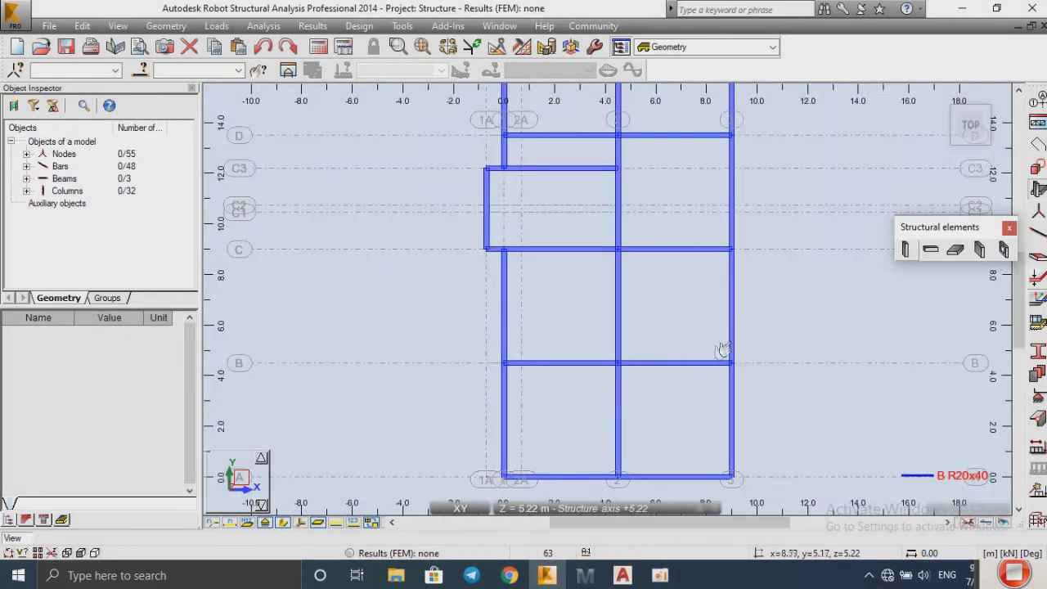
scroll(723, 350, "down", 3)
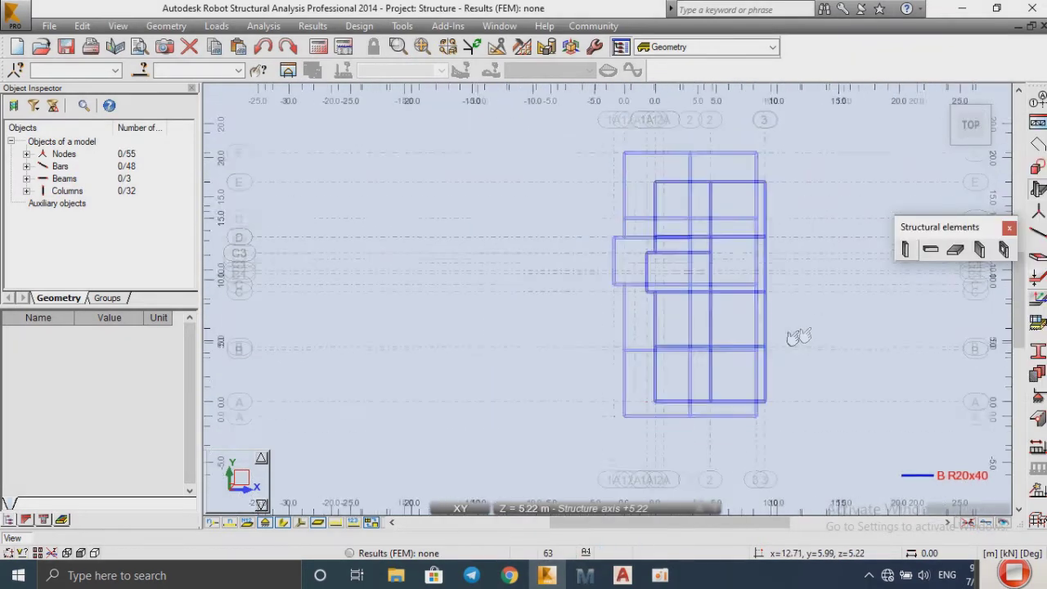
scroll(712, 368, "up", 1)
Step: Open the section assignment and select the two axis 2 beams between axes A and C
left_click(1035, 357)
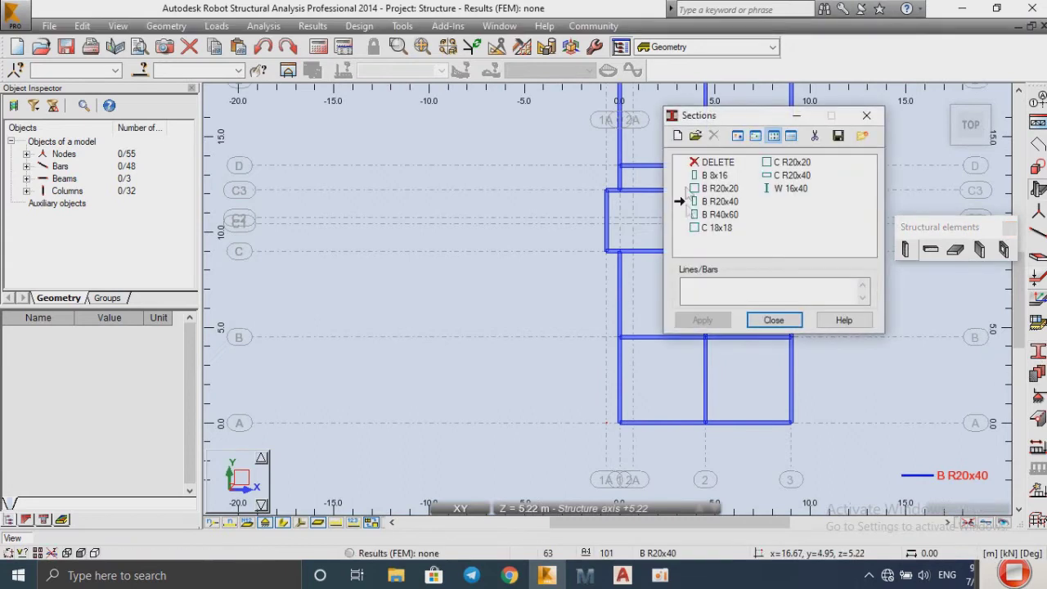
left_click_drag(707, 122, 850, 135)
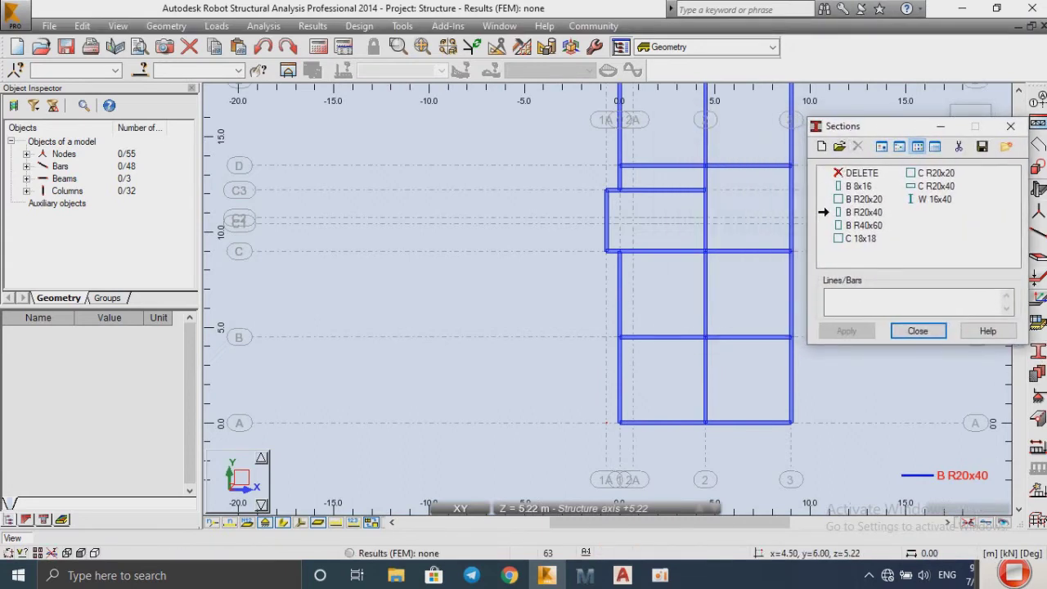
left_click(704, 377)
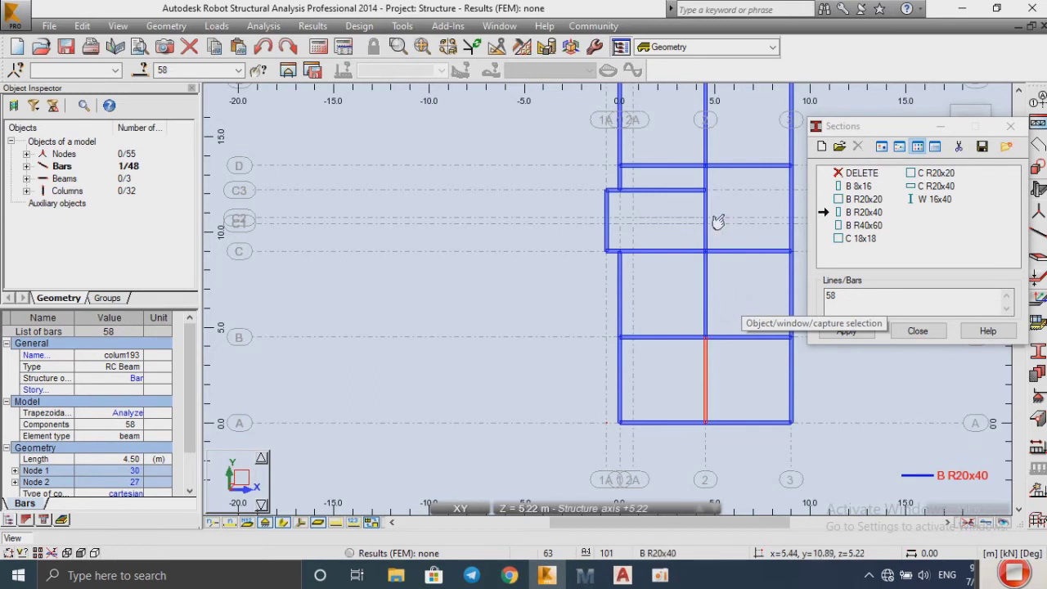
left_click(704, 305, "ctrl")
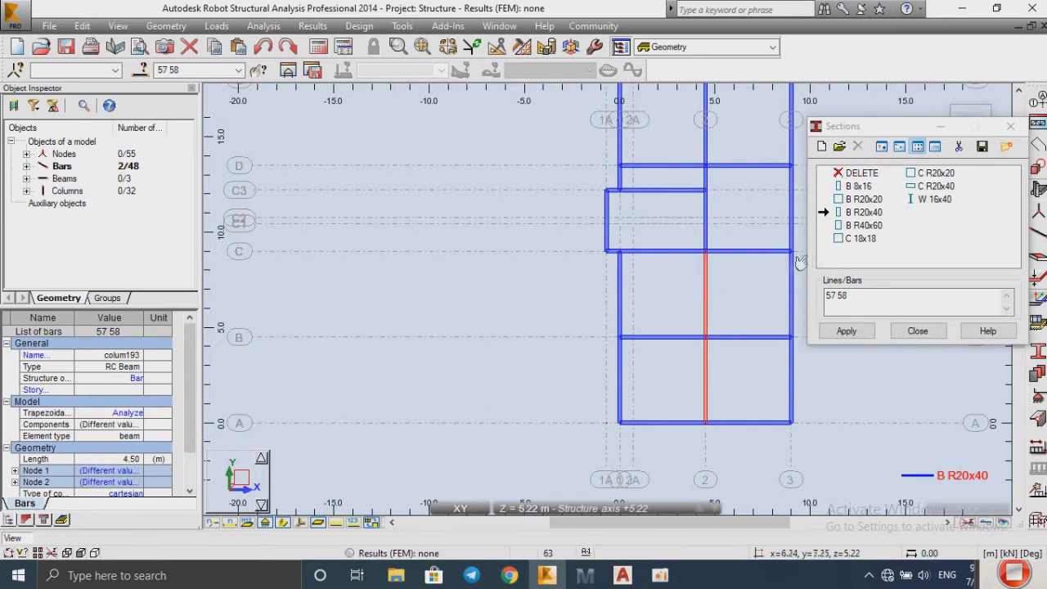
left_click(851, 213)
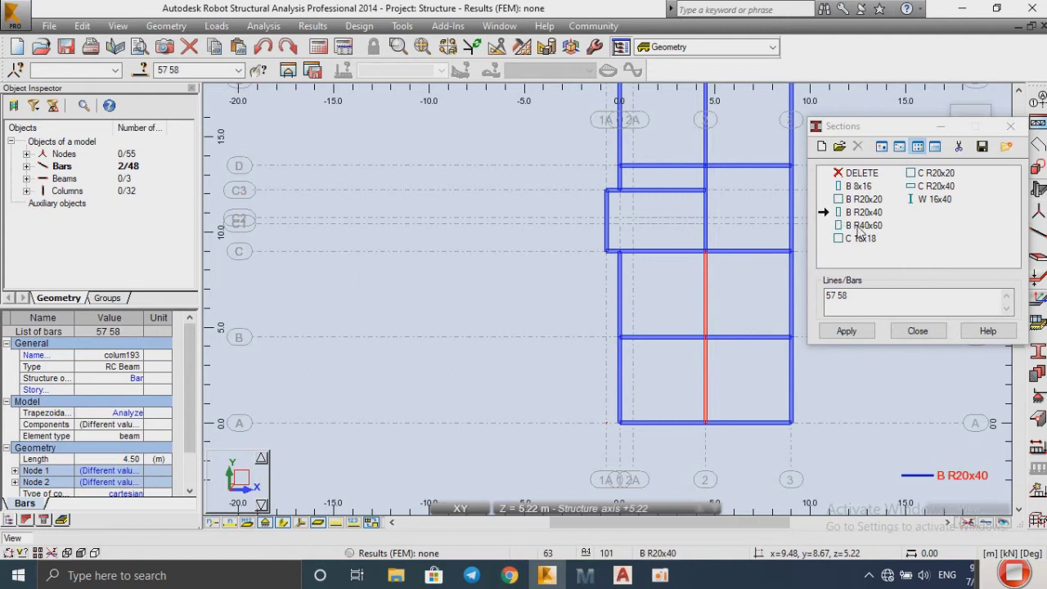
Step: Open a new section definition based on B R40x60 with its height h ready for editing
left_click(862, 226)
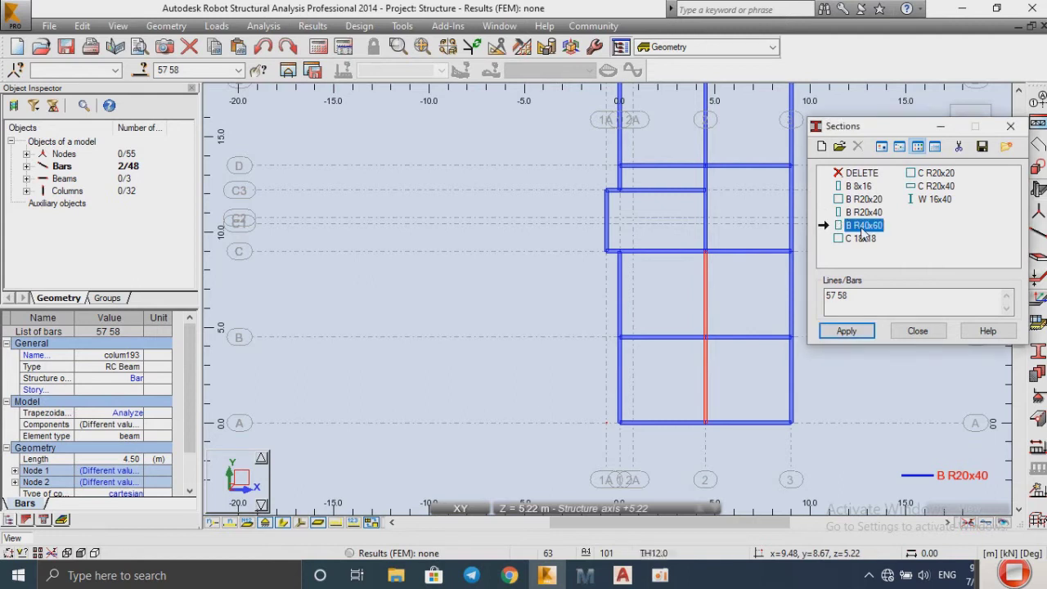
left_click(823, 148)
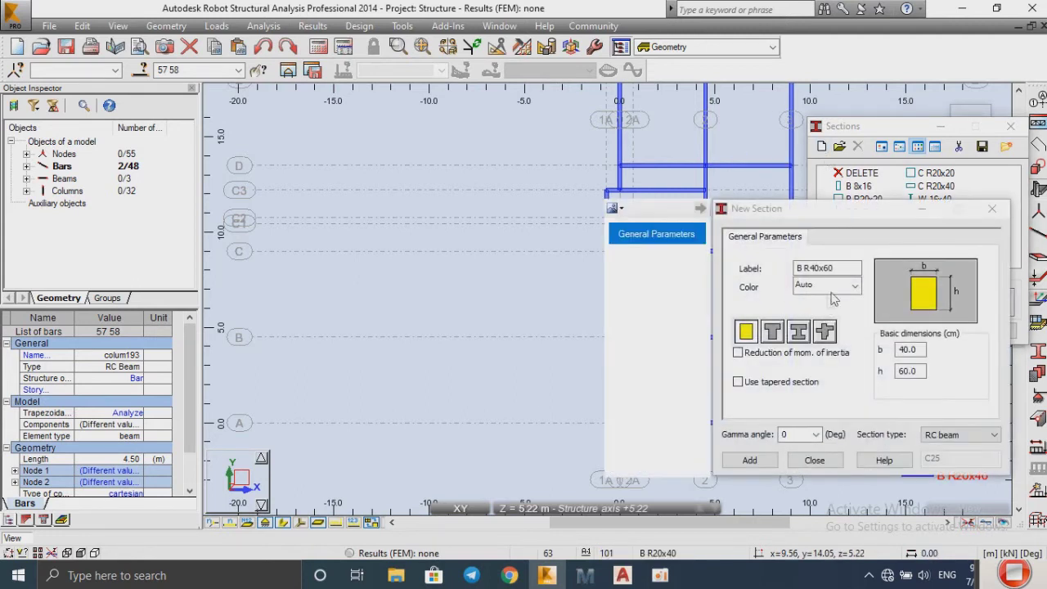
left_click(908, 371)
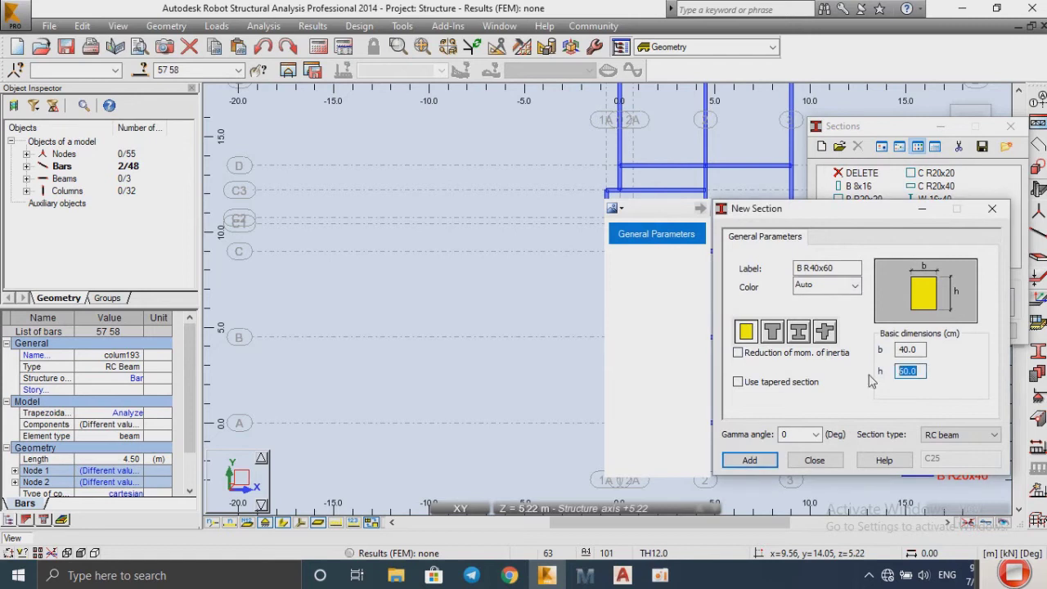